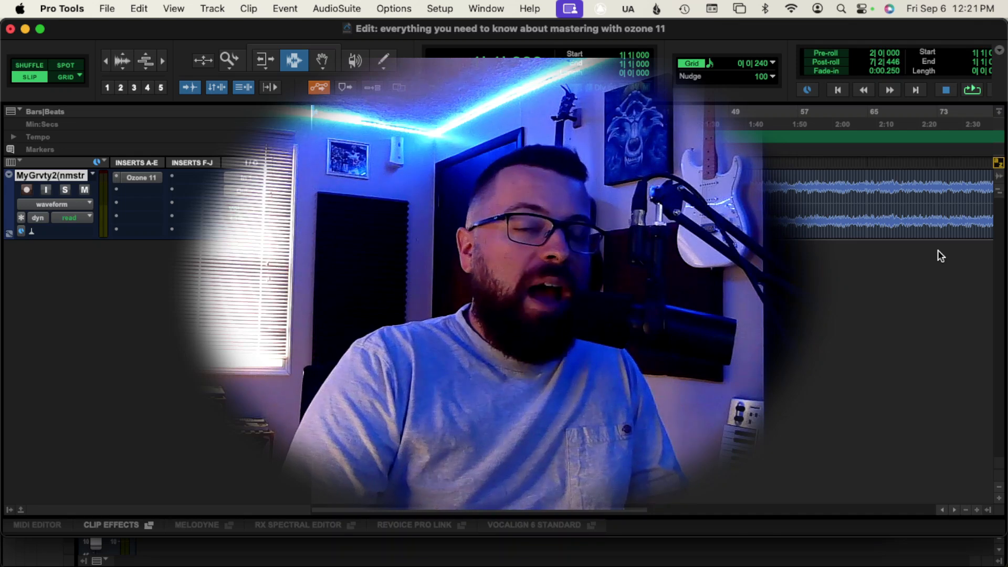
# Open the Ozone 11 plug-in inserted on the unmastered track and look through the modules it can add
pyautogui.click(141, 177)
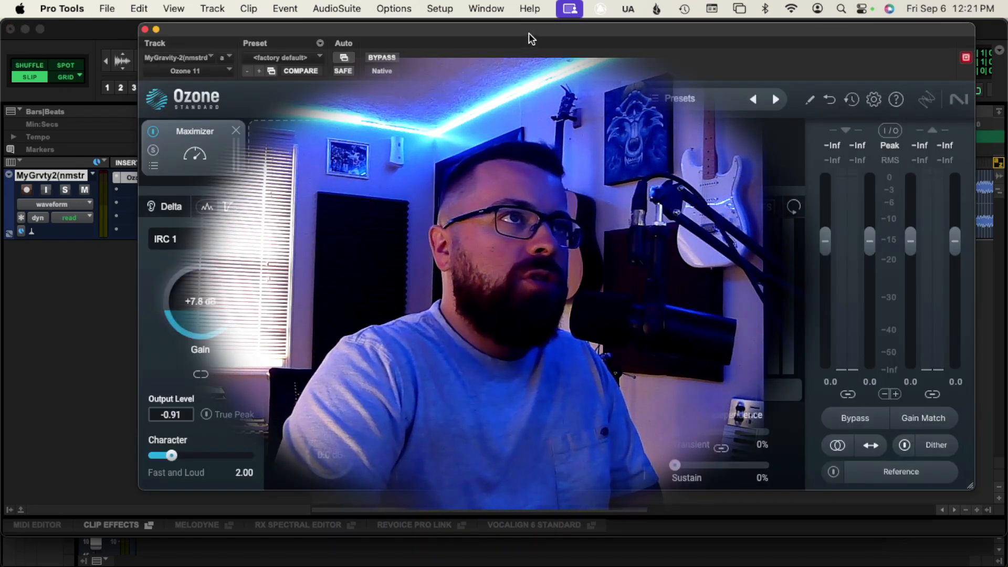
pyautogui.moveTo(528, 33); pyautogui.dragTo(501, 37)
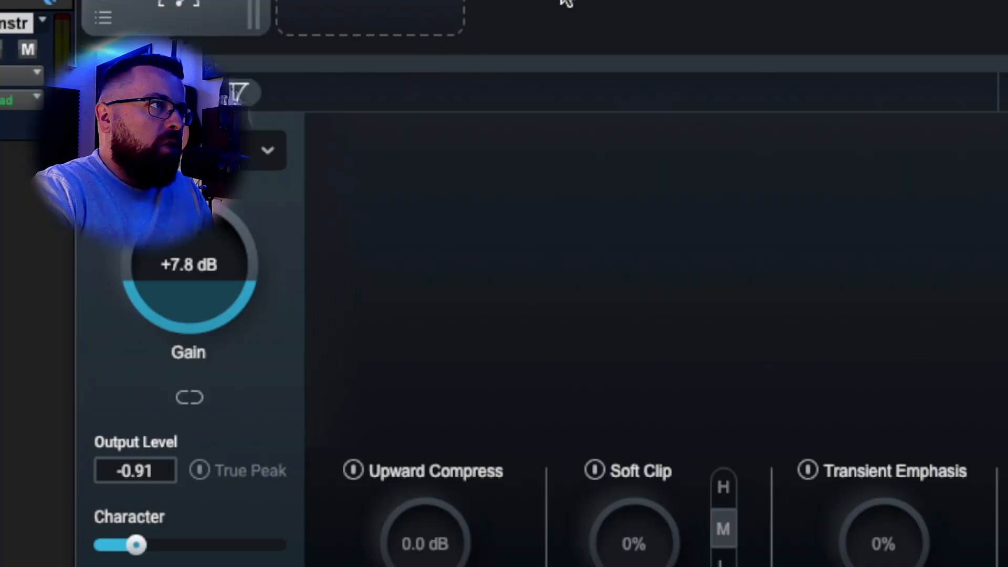
pyautogui.click(273, 155)
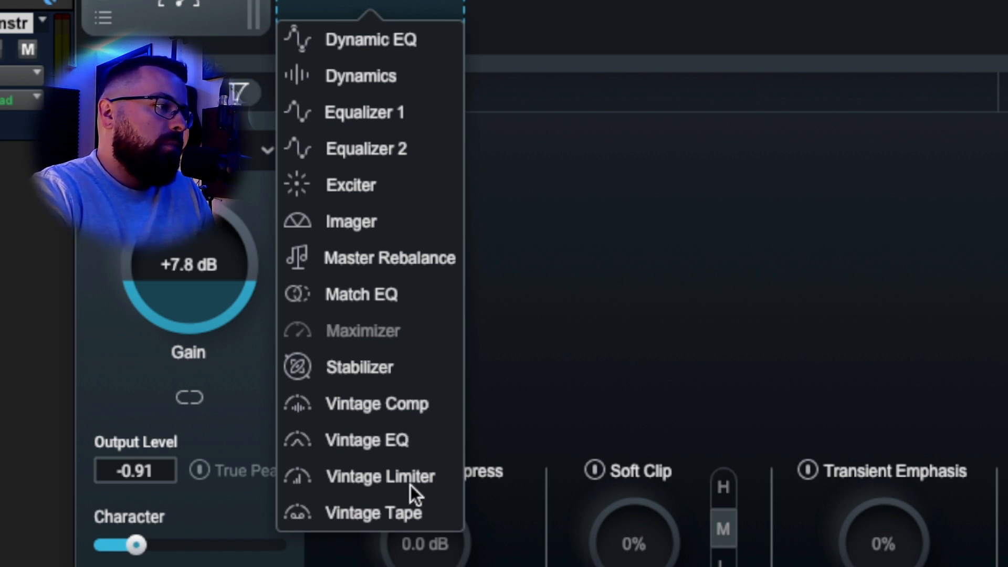
pyautogui.click(664, 247)
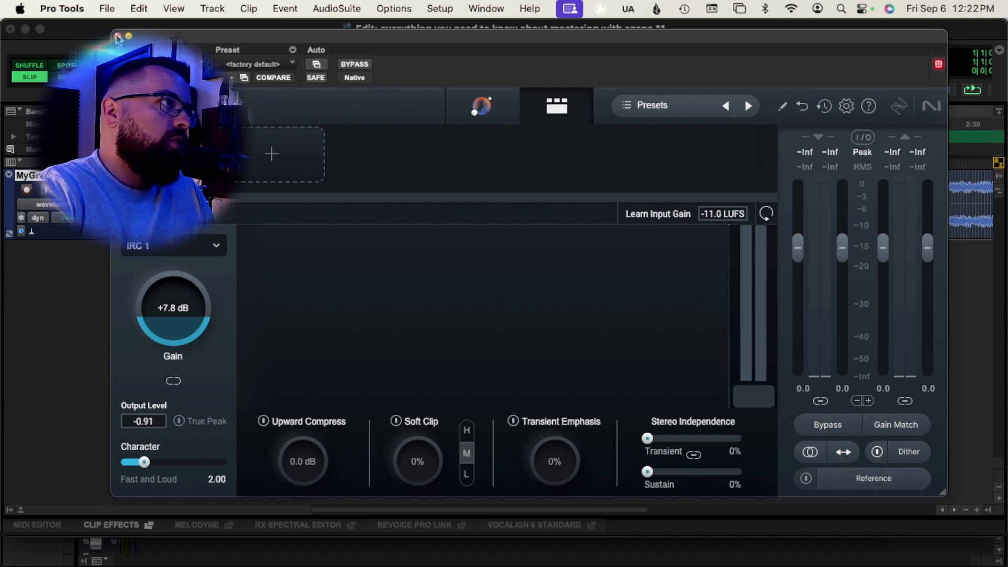
# Close the Ozone 11 window and place the playback cursor in the My Gravity-2 clip at about bar 21
pyautogui.click(117, 36)
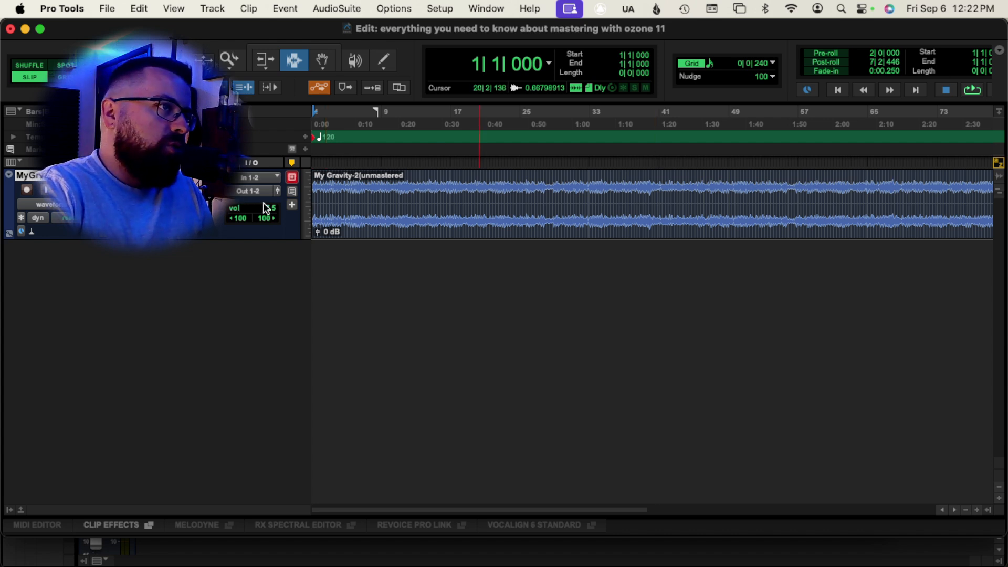
pyautogui.click(390, 182)
pyautogui.click(485, 202)
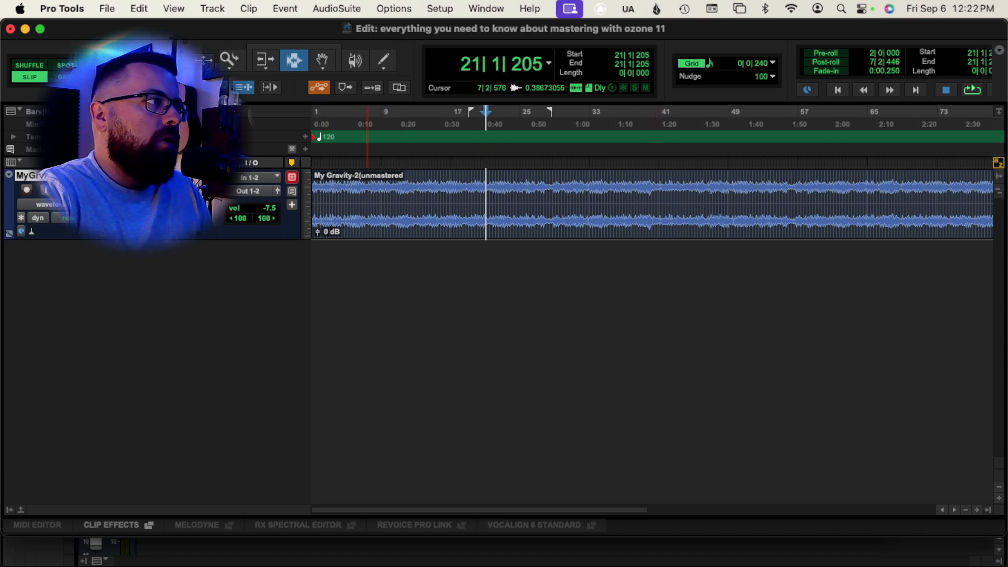
# Reopen the Ozone 11 window beside the track's inserts and toggle the plug-in's bypass during playback to compare the sound
pyautogui.press('ctrl+alt+super+w')
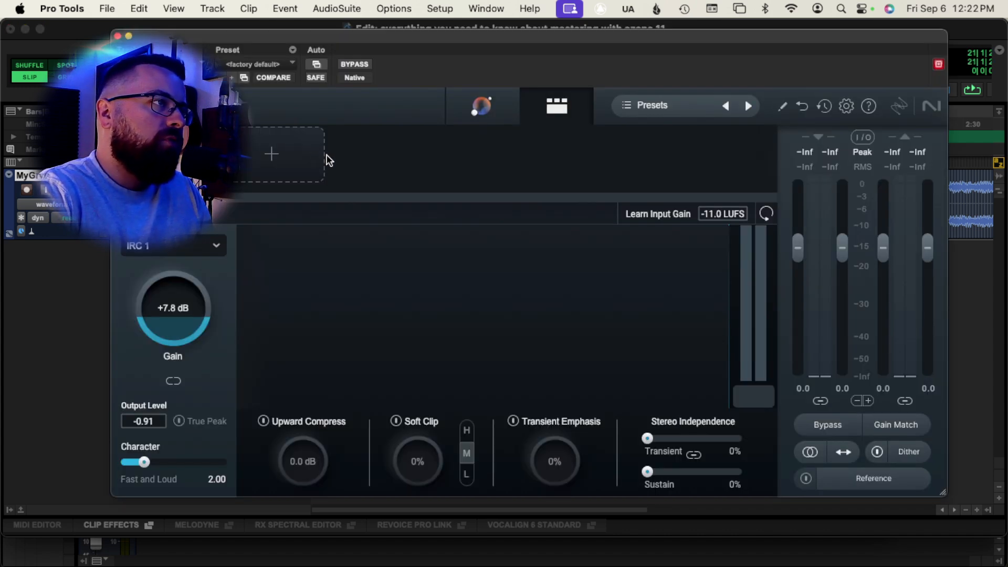
pyautogui.moveTo(181, 40); pyautogui.dragTo(287, 30)
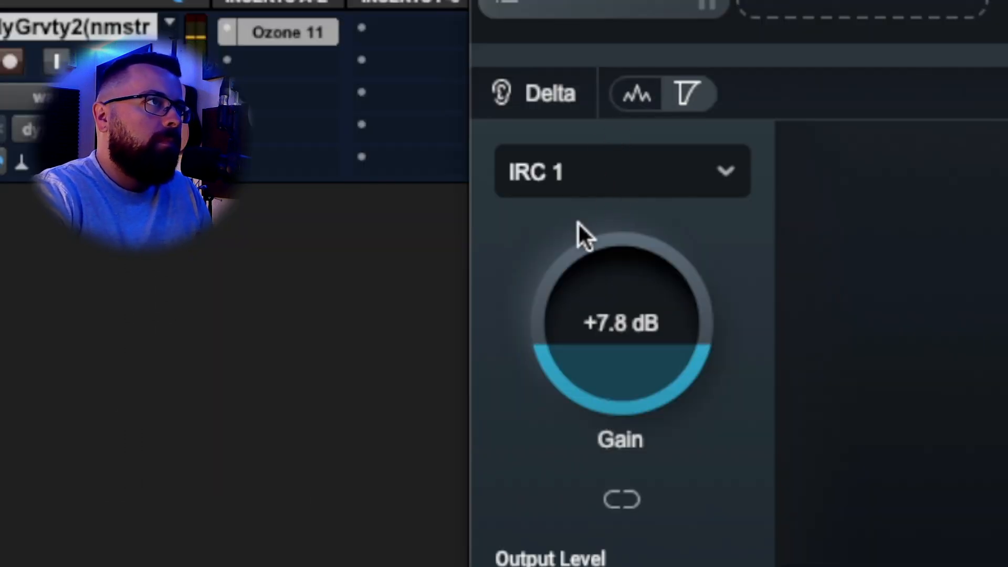
pyautogui.hotkey('shift', 'a')
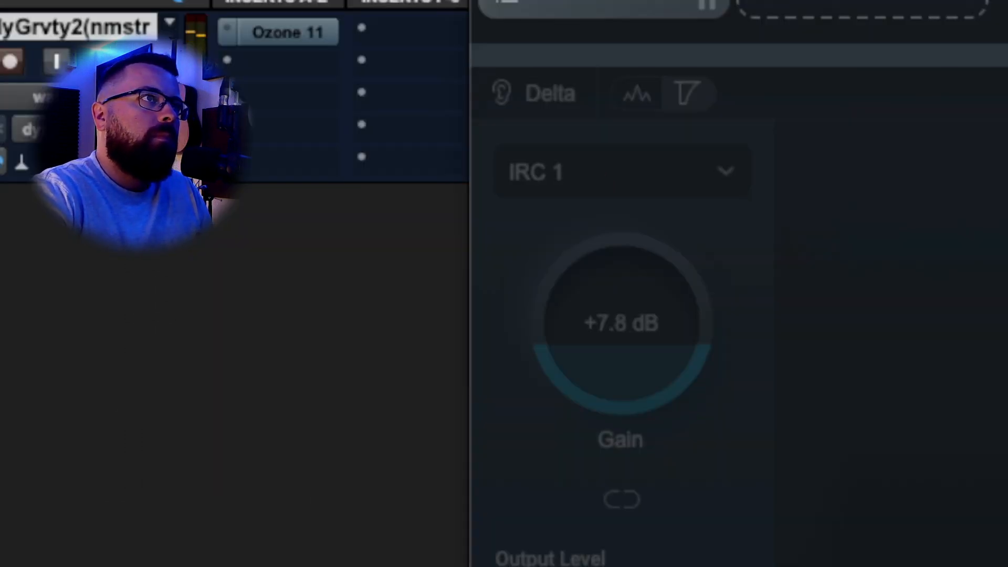
pyautogui.hotkey('shift', 'a')
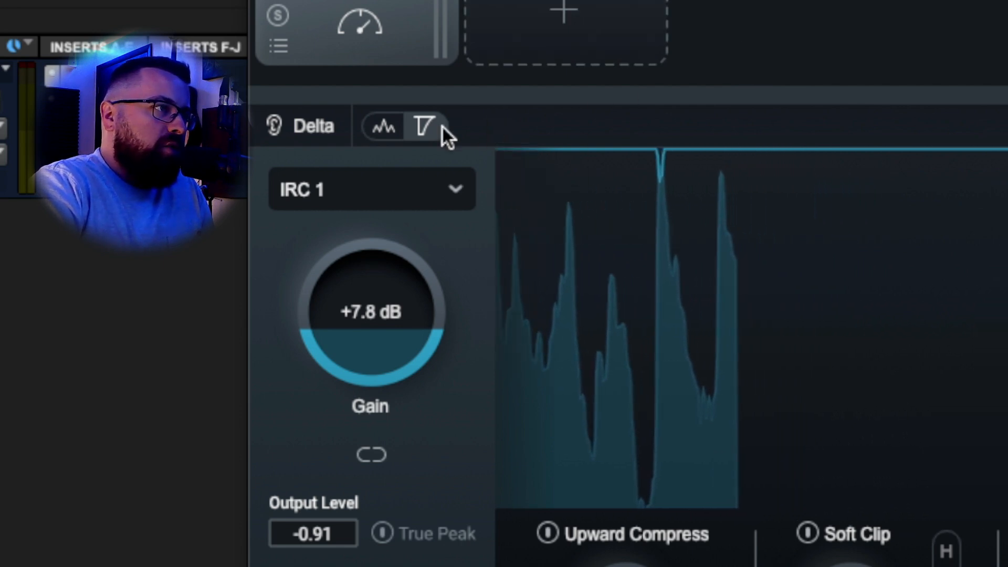
# Change the Maximizer's limiting mode to IRC 3 - Balanced and lower its output level to -0.95
pyautogui.click(469, 188)
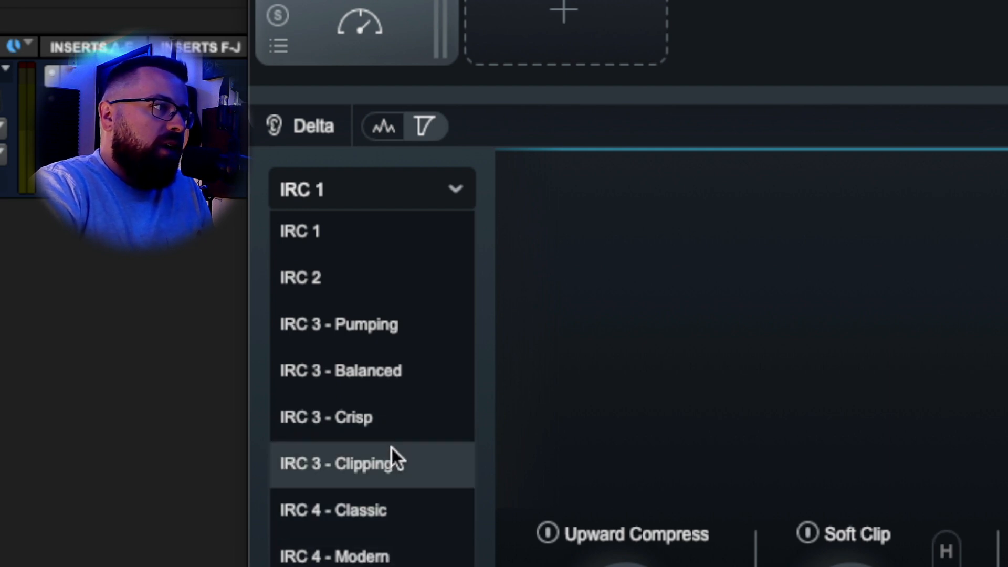
pyautogui.click(414, 373)
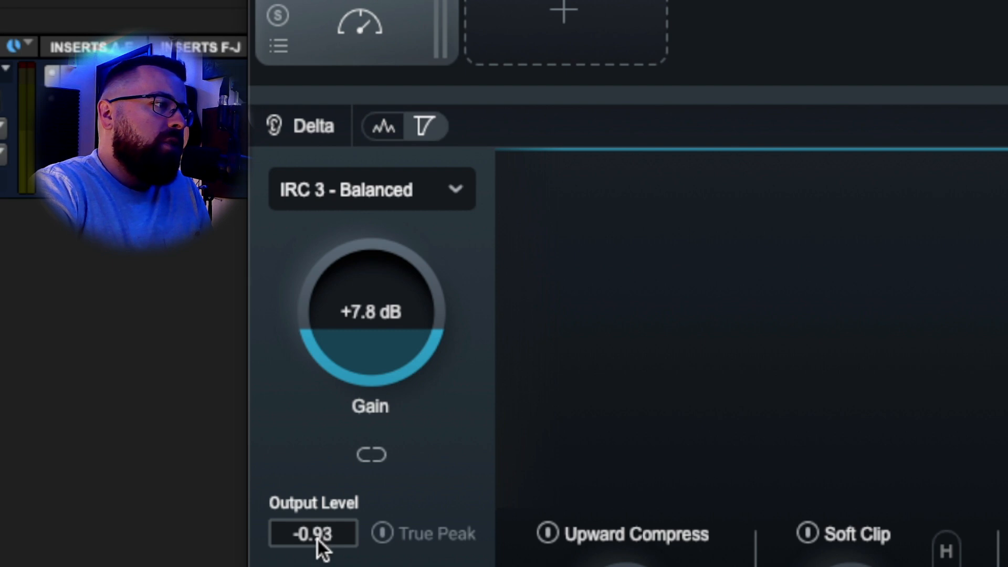
pyautogui.moveTo(317, 537); pyautogui.dragTo(317, 543)
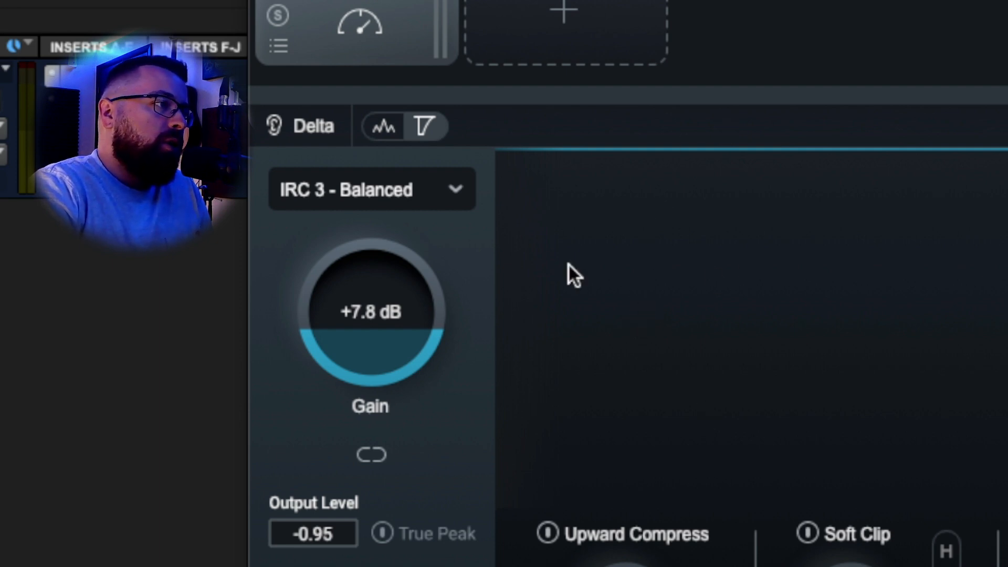
# Set the Maximizer's gain to +8.0 dB and its output level to -1.00
pyautogui.moveTo(438, 284)
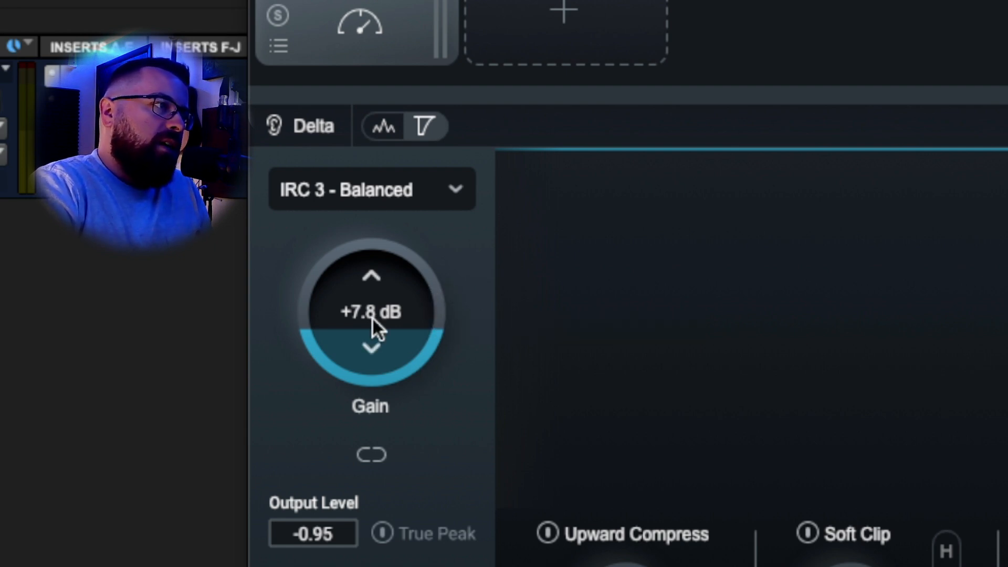
pyautogui.moveTo(372, 317)
pyautogui.mouseDown()
pyautogui.moveTo(373, 346)
pyautogui.moveTo(373, 335)
pyautogui.mouseUp()
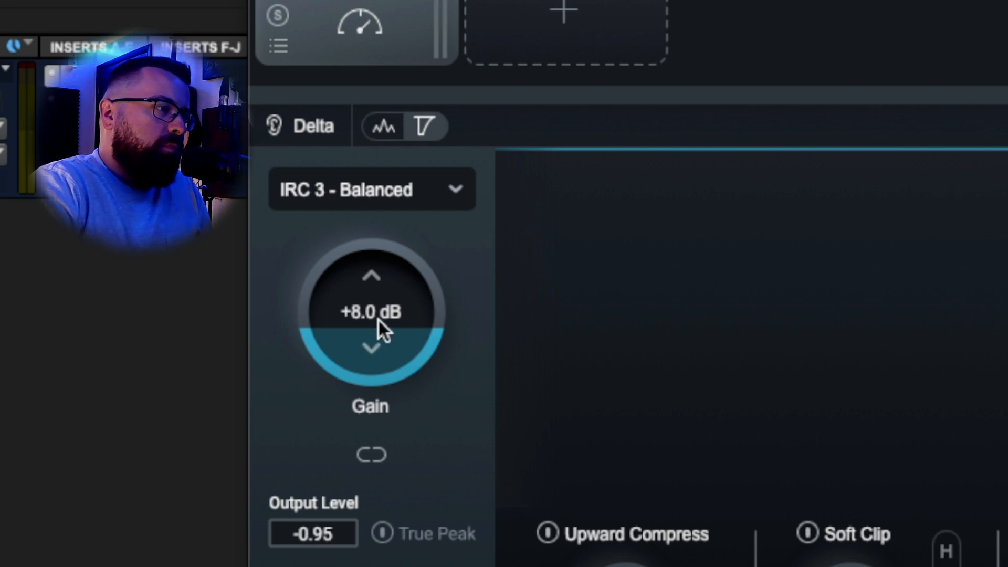
pyautogui.moveTo(376, 344); pyautogui.dragTo(376, 343)
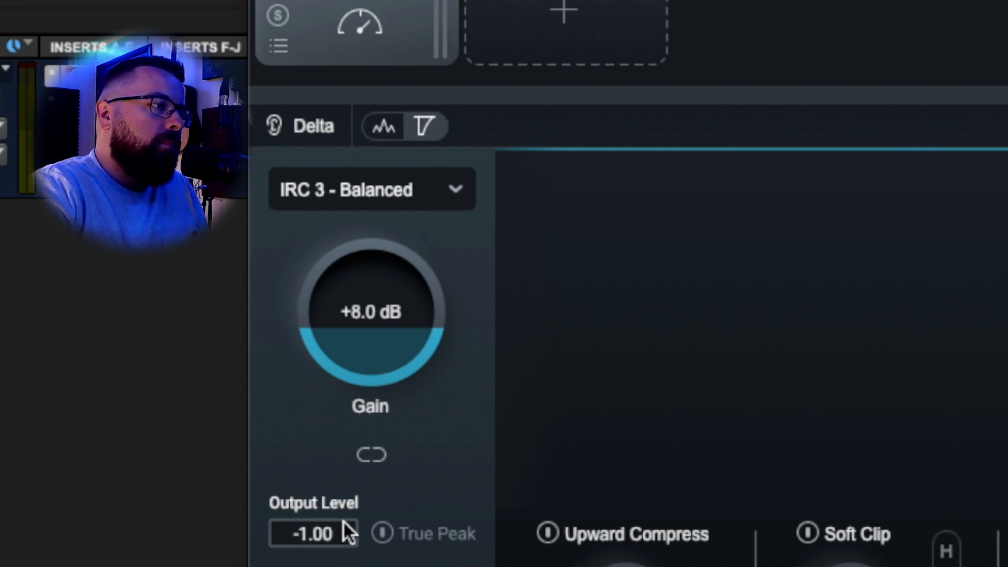
pyautogui.moveTo(311, 460)
pyautogui.mouseDown()
pyautogui.moveTo(283, 465)
pyautogui.moveTo(370, 455)
pyautogui.moveTo(309, 455)
pyautogui.mouseUp()
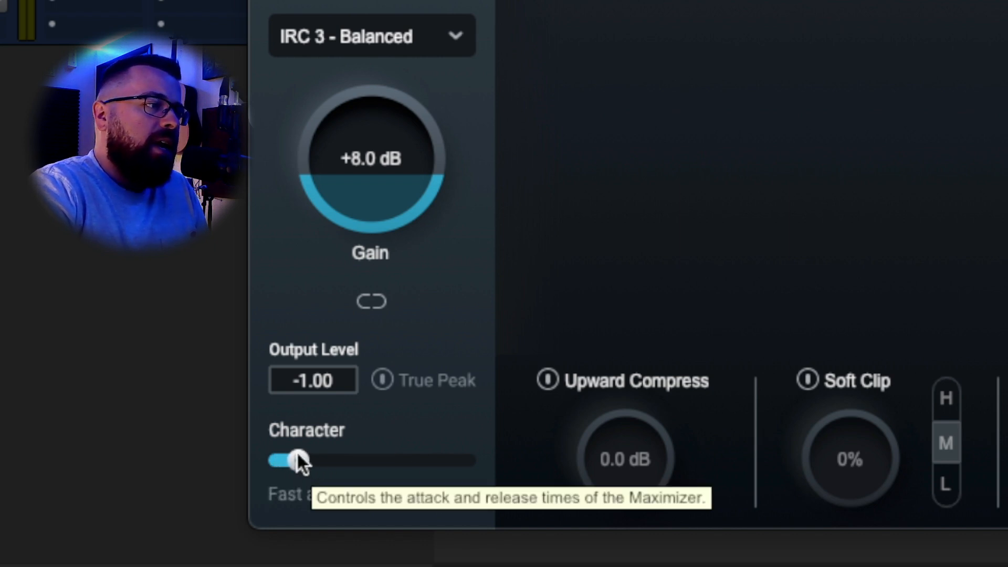
# Set the Maximizer's Character to 3.94, in the Smooth range
pyautogui.moveTo(297, 459); pyautogui.dragTo(351, 460)
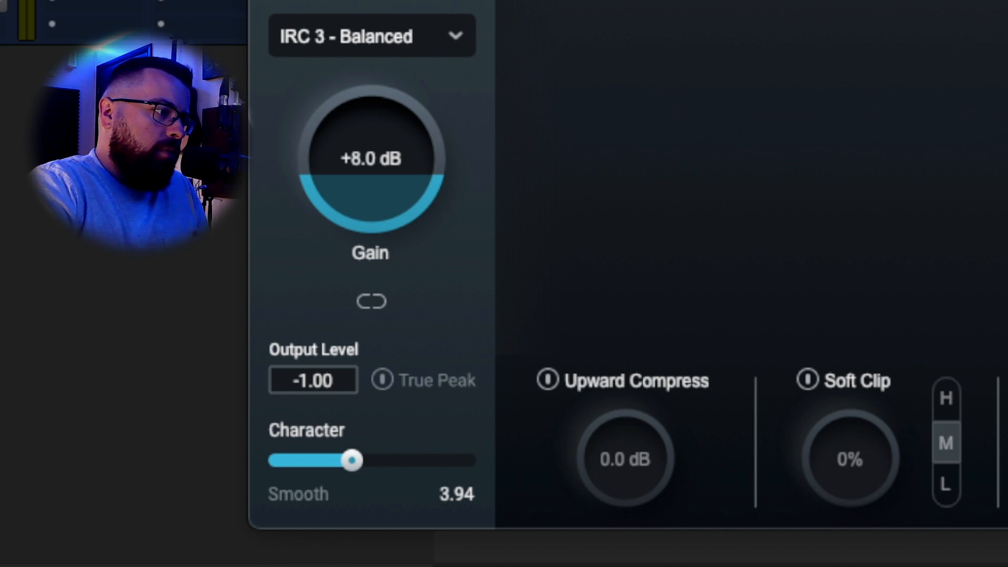
pyautogui.click(353, 452)
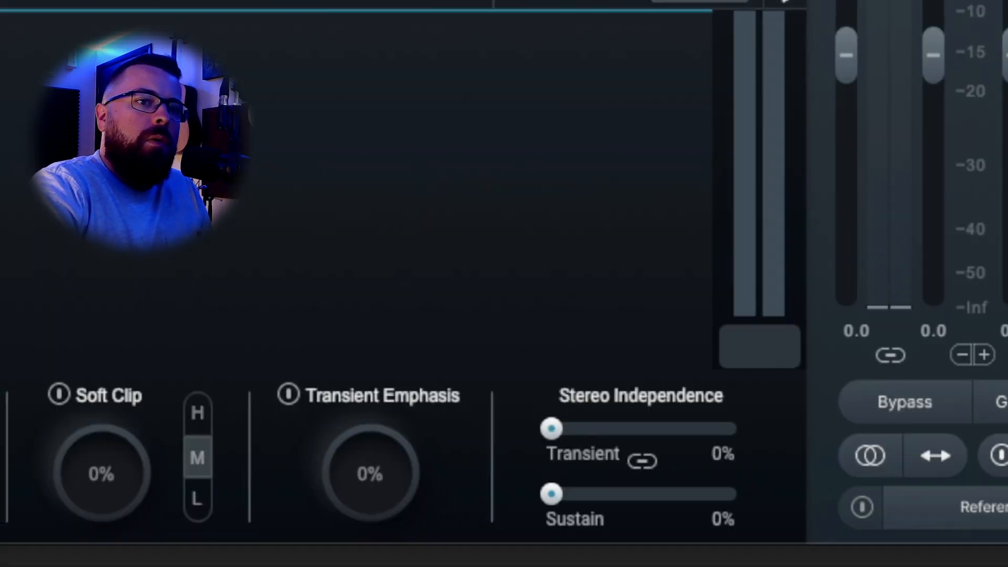
# Add My Gravity-2.wav as a reference track and select its second B section
pyautogui.click(992, 521)
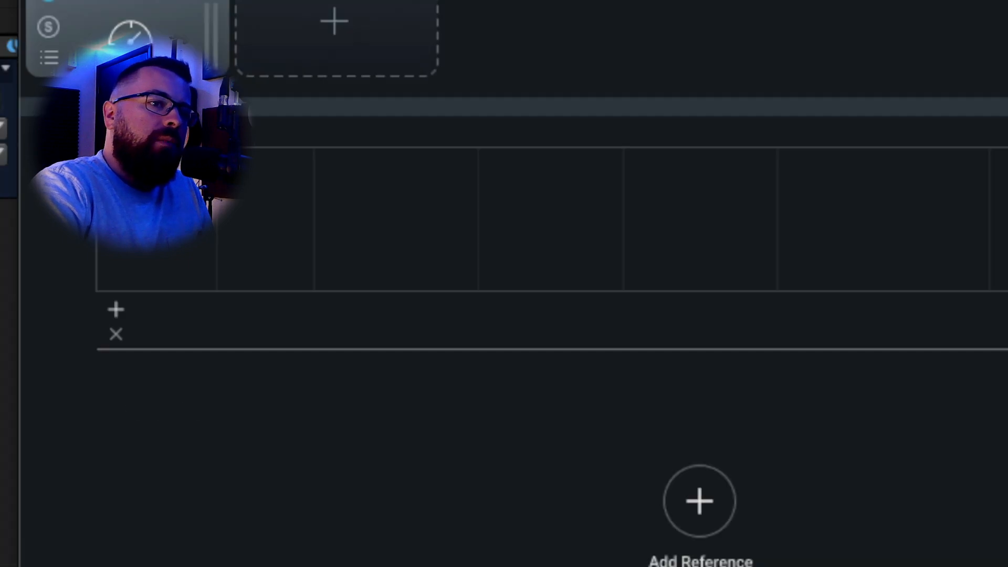
pyautogui.click(699, 500)
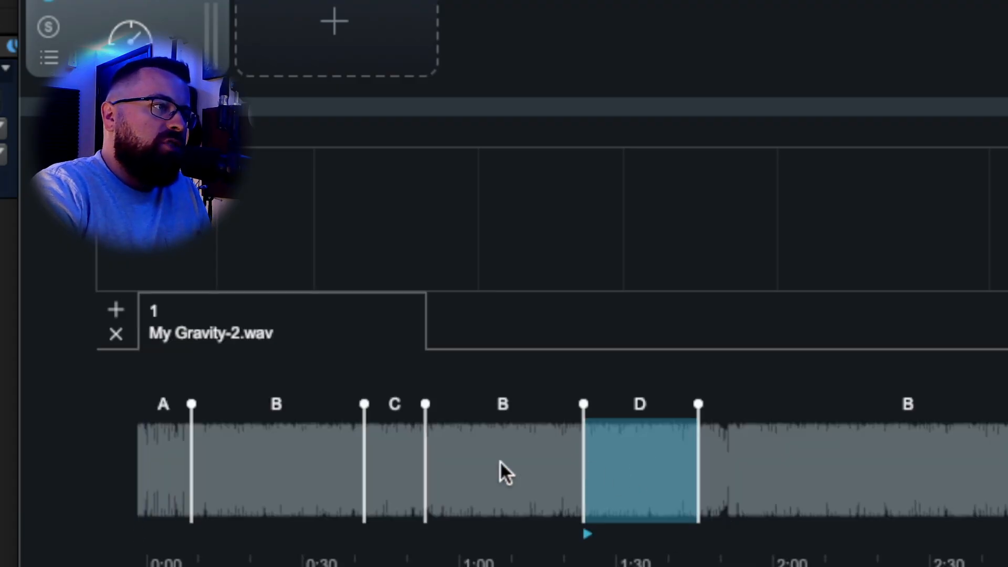
pyautogui.click(504, 467)
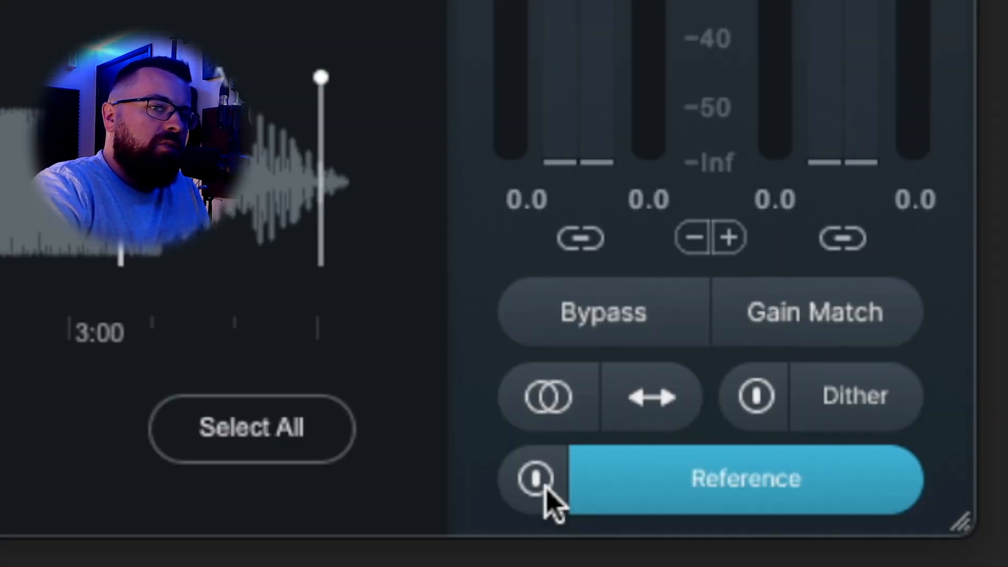
# Toggle reference playback on and off to compare the mix with the reference track, and return to the Maximizer
pyautogui.click(544, 482)
pyautogui.click(540, 483)
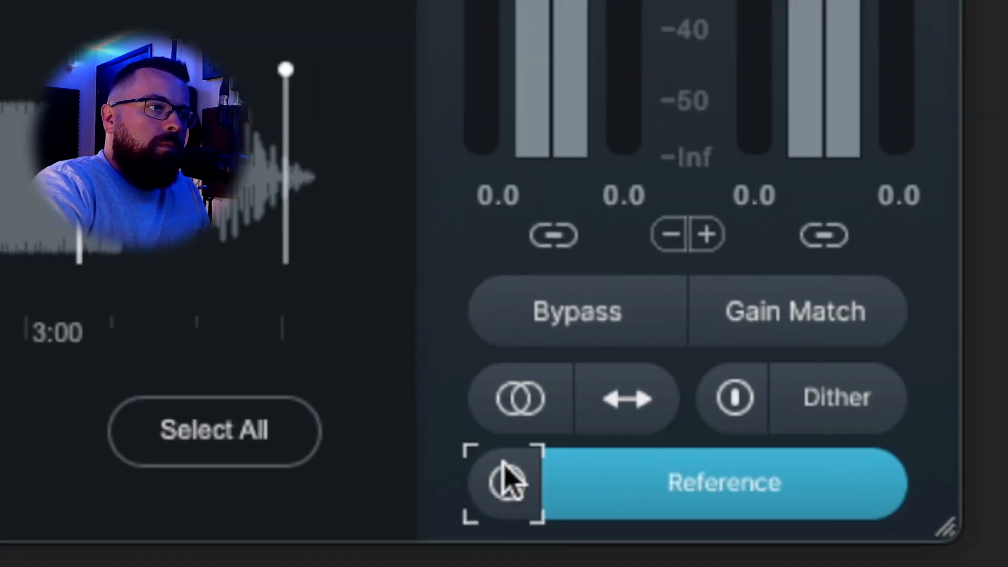
pyautogui.click(505, 488)
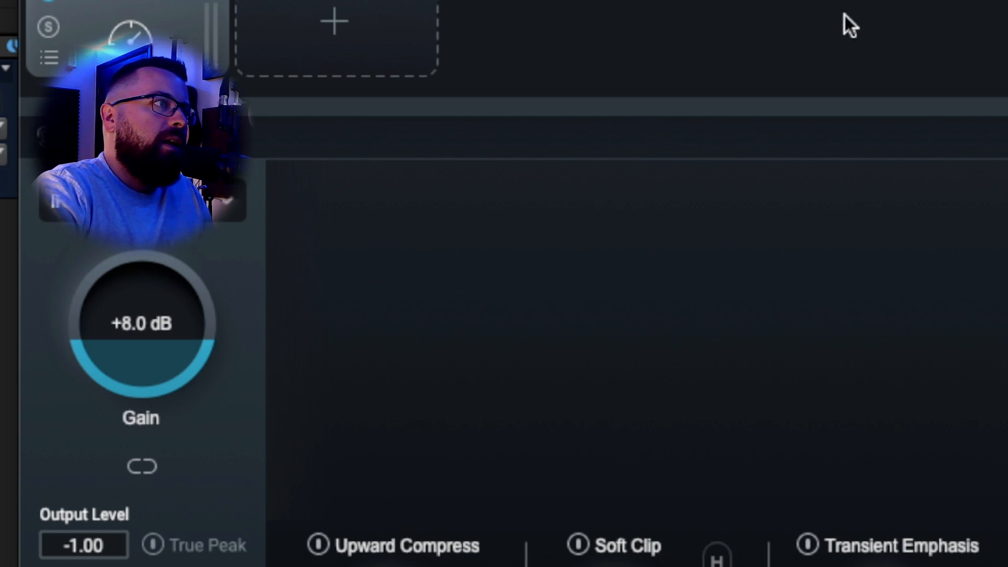
# Move the Ozone window aside to view the track's volume and meters, and move it back
pyautogui.moveTo(224, 0); pyautogui.dragTo(410, 214)
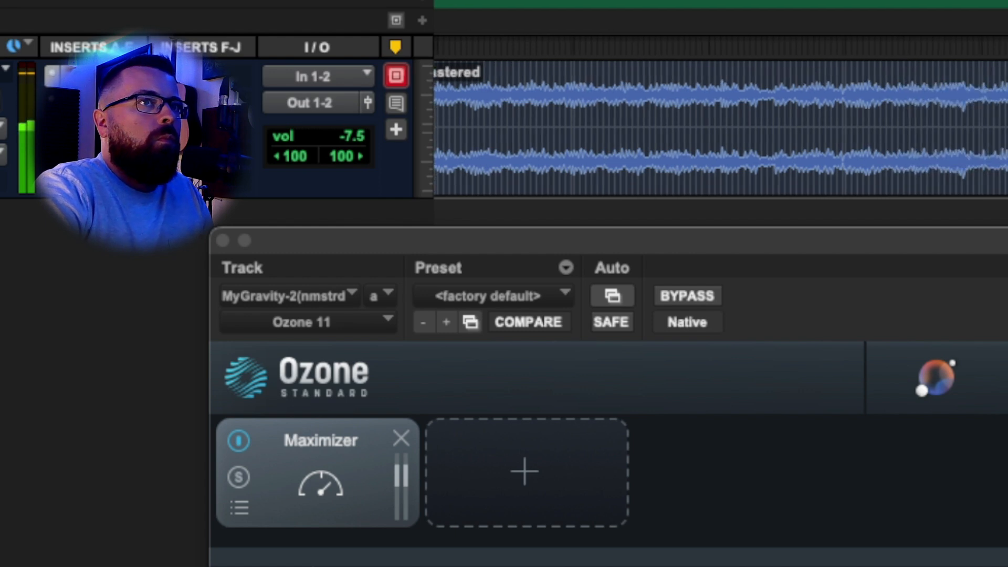
pyautogui.moveTo(724, 251); pyautogui.dragTo(549, 0)
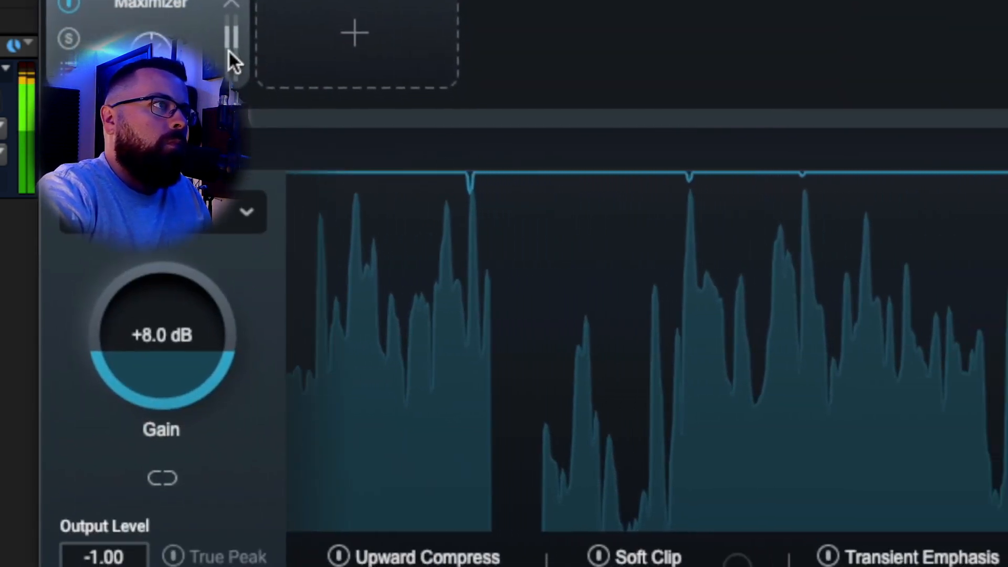
# Add the Equalizer 1 and Dynamic EQ modules to the Ozone chain ahead of the Maximizer
pyautogui.click(306, 12)
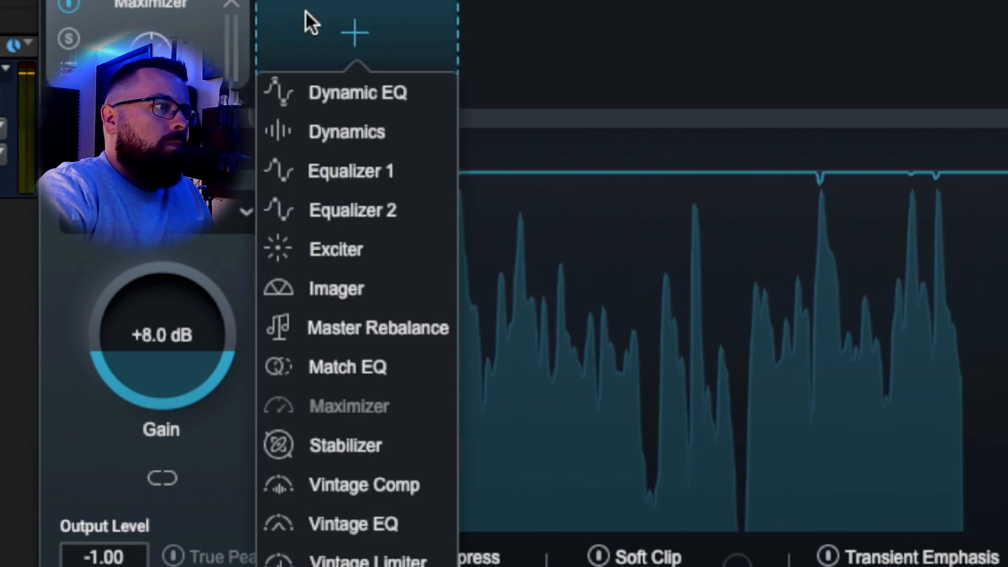
pyautogui.click(351, 170)
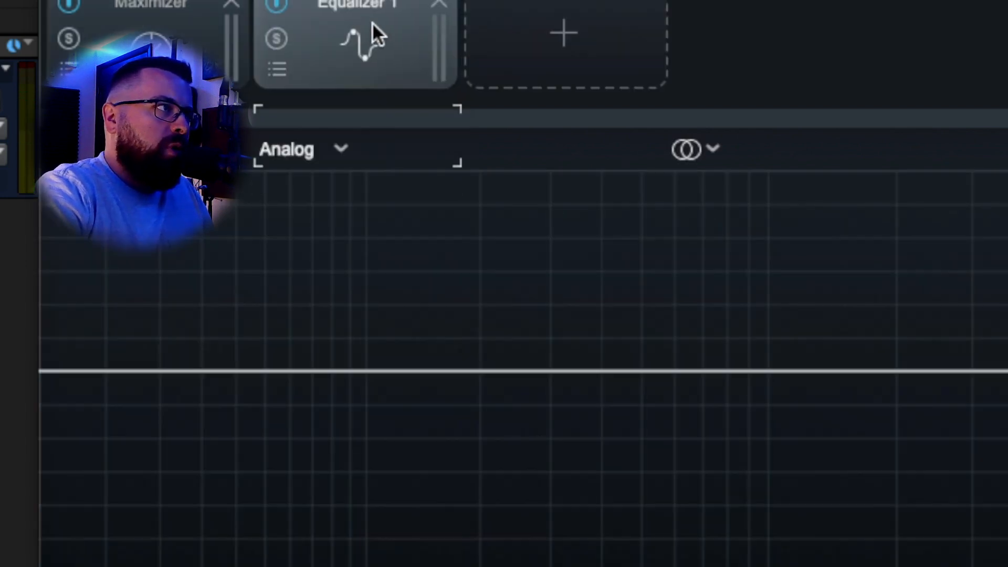
pyautogui.click(581, 43)
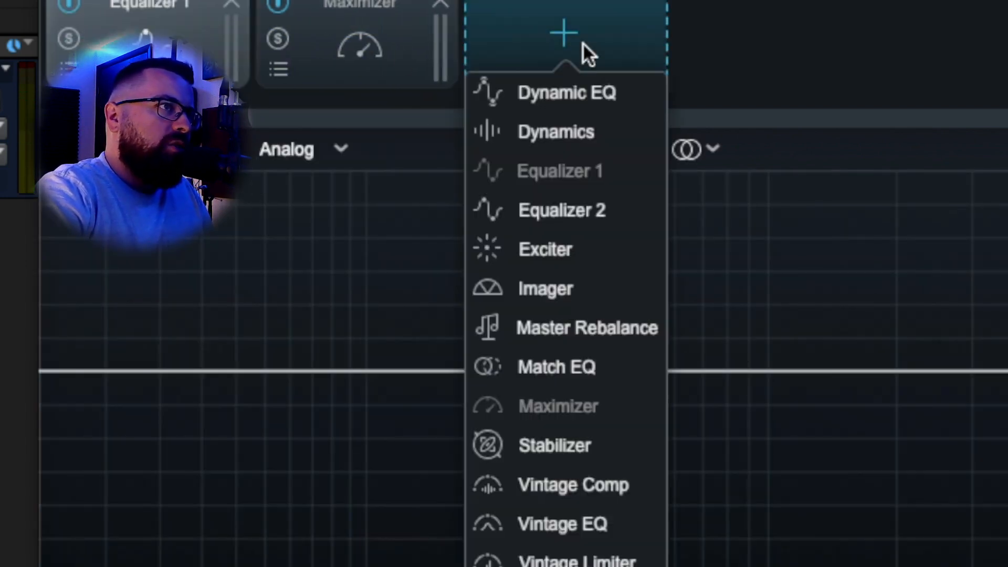
pyautogui.click(580, 91)
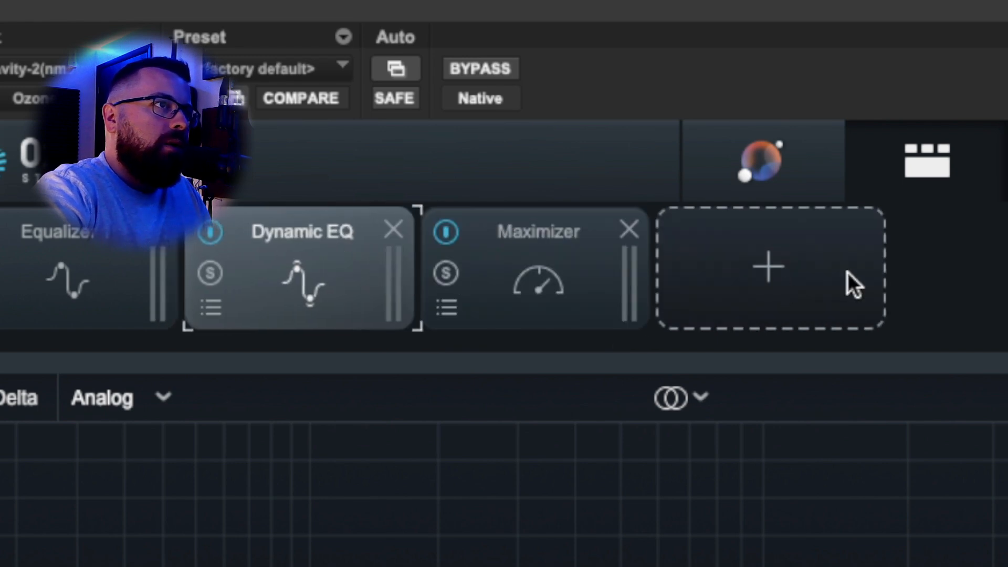
# Add an Exciter module and place it between the Dynamic EQ and the Maximizer
pyautogui.click(842, 281)
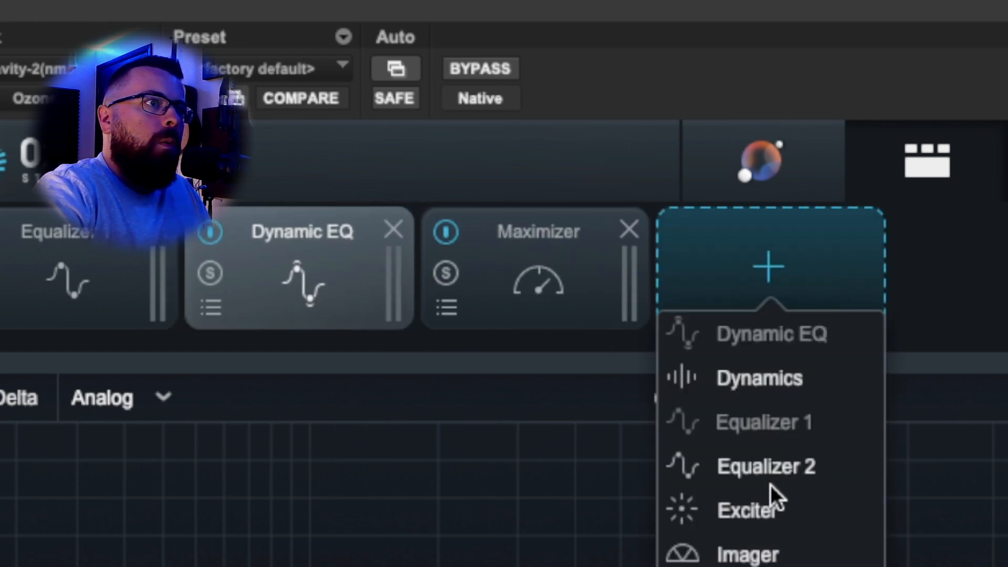
pyautogui.click(756, 512)
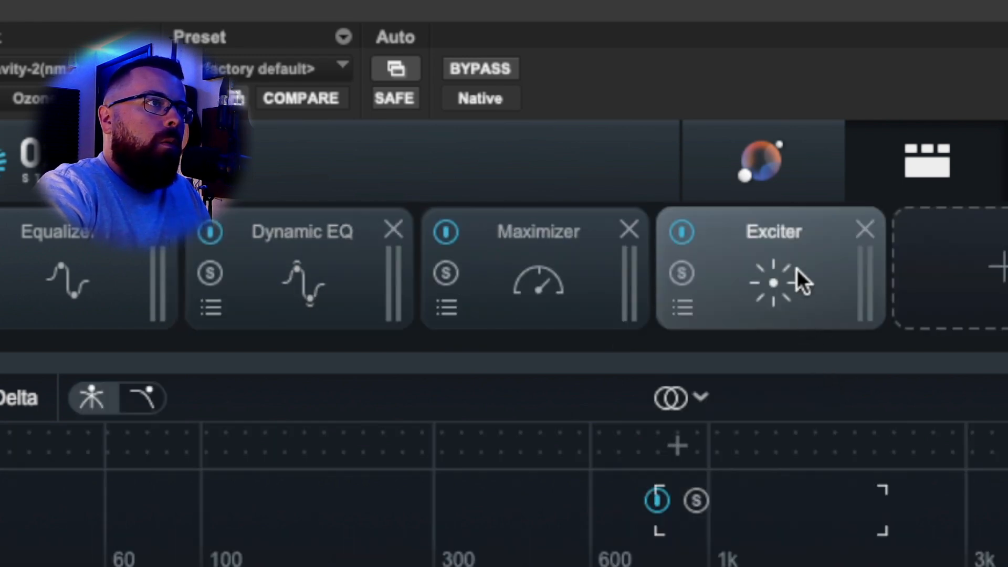
pyautogui.moveTo(797, 269); pyautogui.dragTo(535, 286)
# Add a Stabilizer module and place it between the Dynamic EQ and the Exciter
pyautogui.click(992, 268)
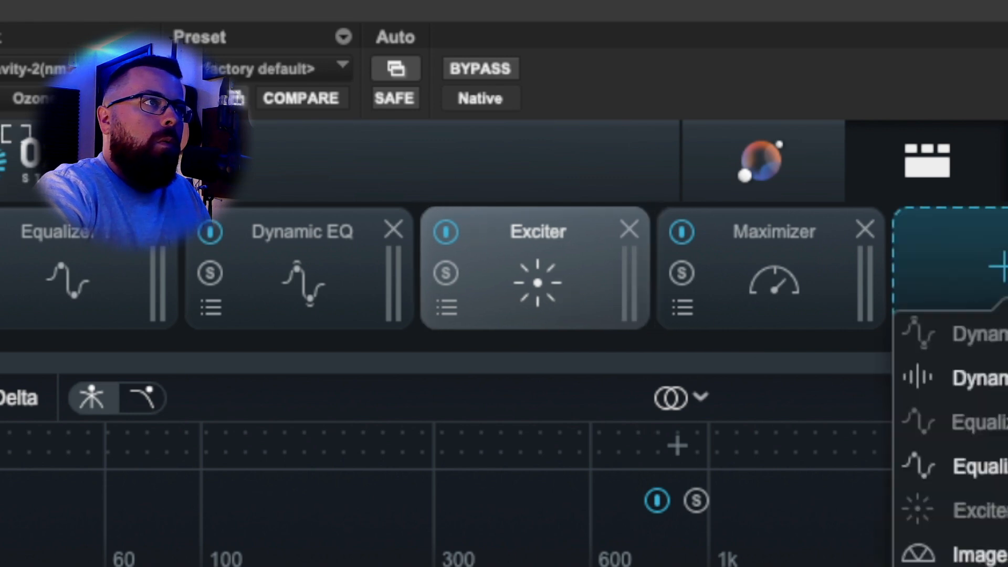
pyautogui.click(787, 566)
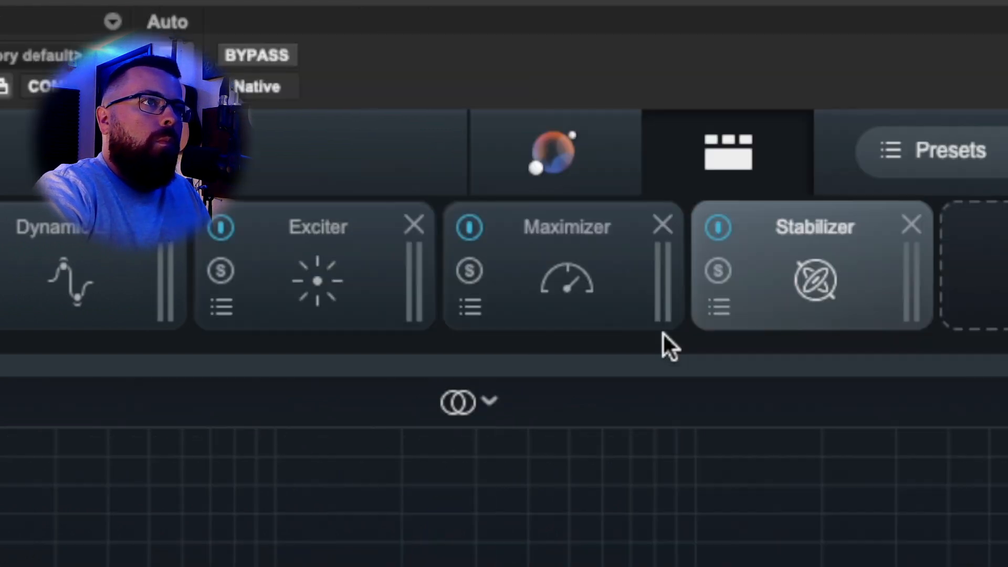
pyautogui.moveTo(832, 245); pyautogui.dragTo(312, 270)
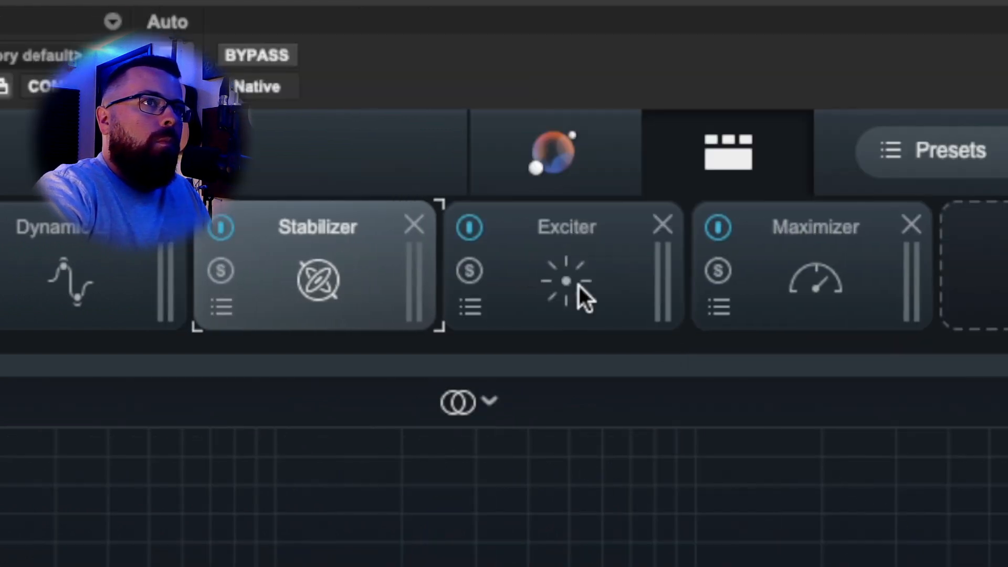
# Add a Master Rebalance module and move it to the start of the chain, ahead of Equalizer 1
pyautogui.click(1002, 265)
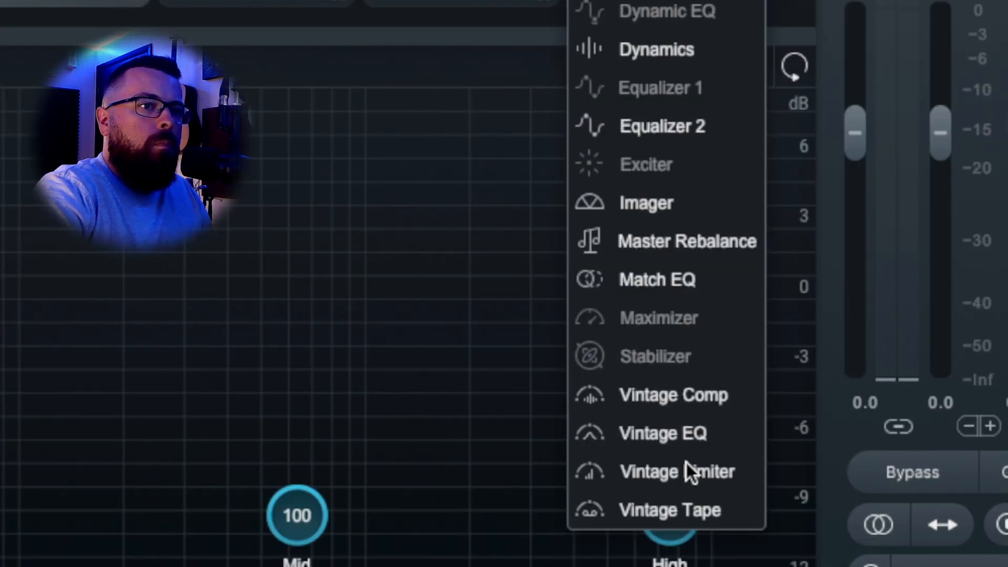
pyautogui.click(692, 238)
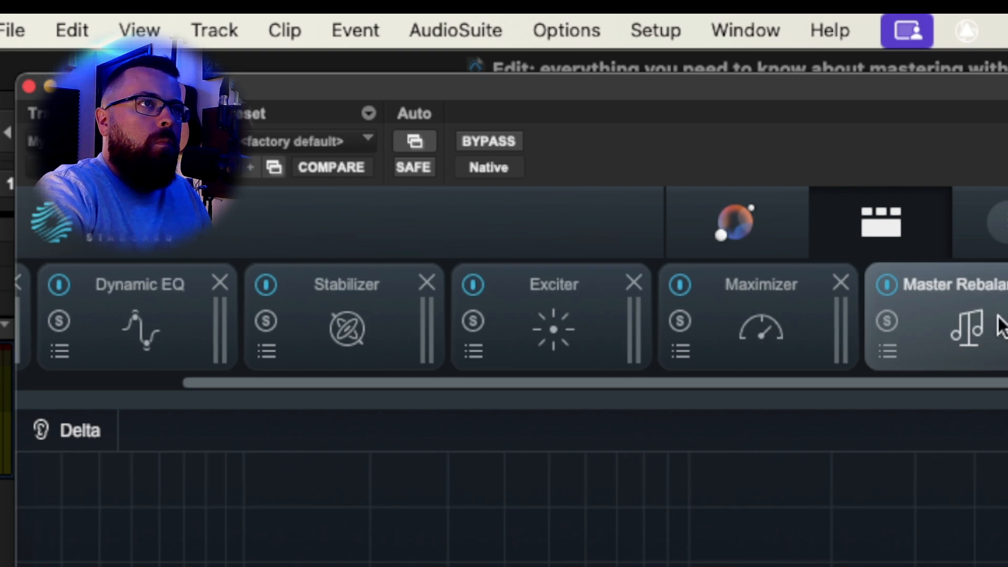
pyautogui.moveTo(1000, 325); pyautogui.dragTo(31, 345)
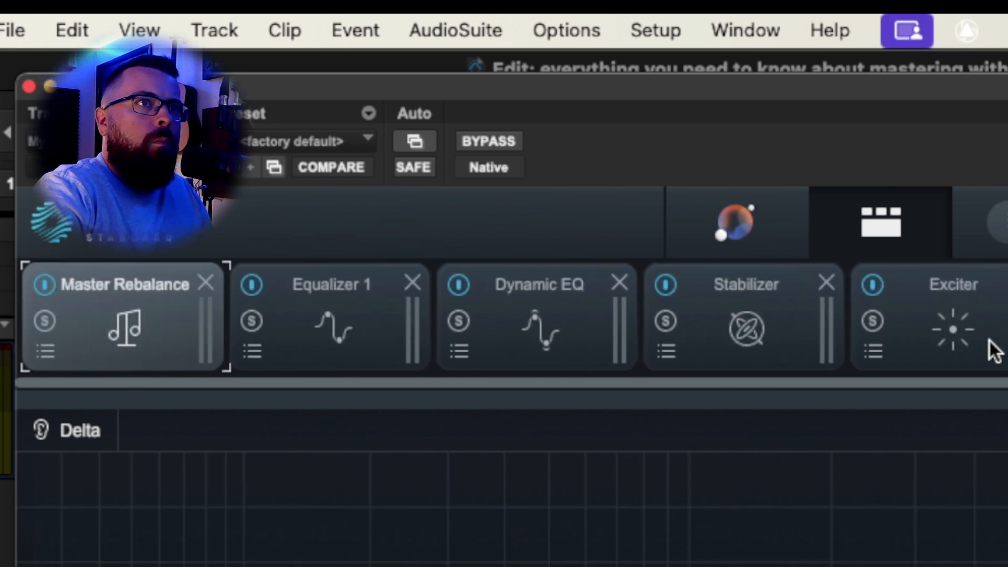
# Add a Vintage EQ module and place it between the Stabilizer and the Exciter
pyautogui.hscroll(5, 989, 349)
pyautogui.click(892, 267)
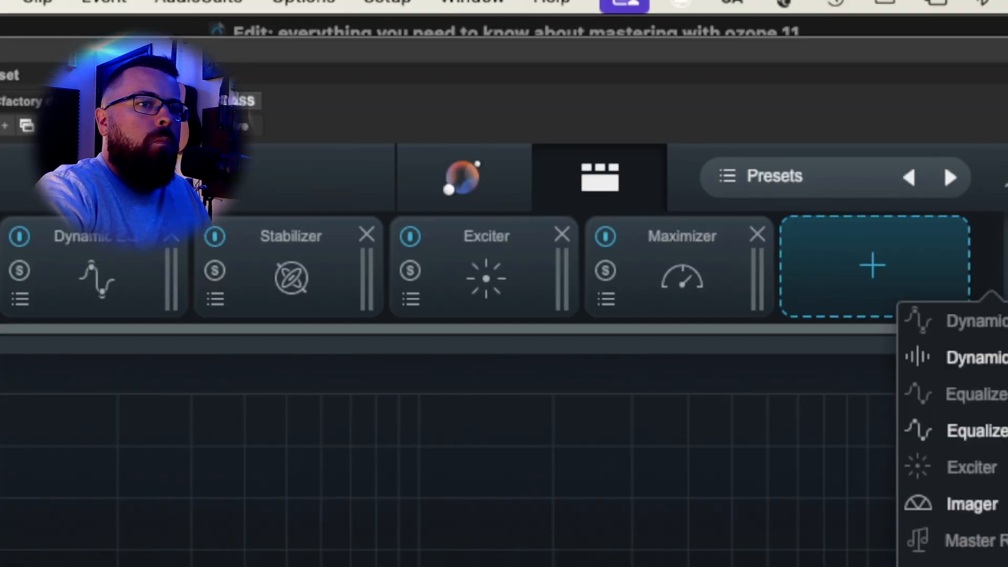
pyautogui.click(997, 561)
pyautogui.moveTo(670, 246); pyautogui.dragTo(488, 254)
pyautogui.click(911, 267)
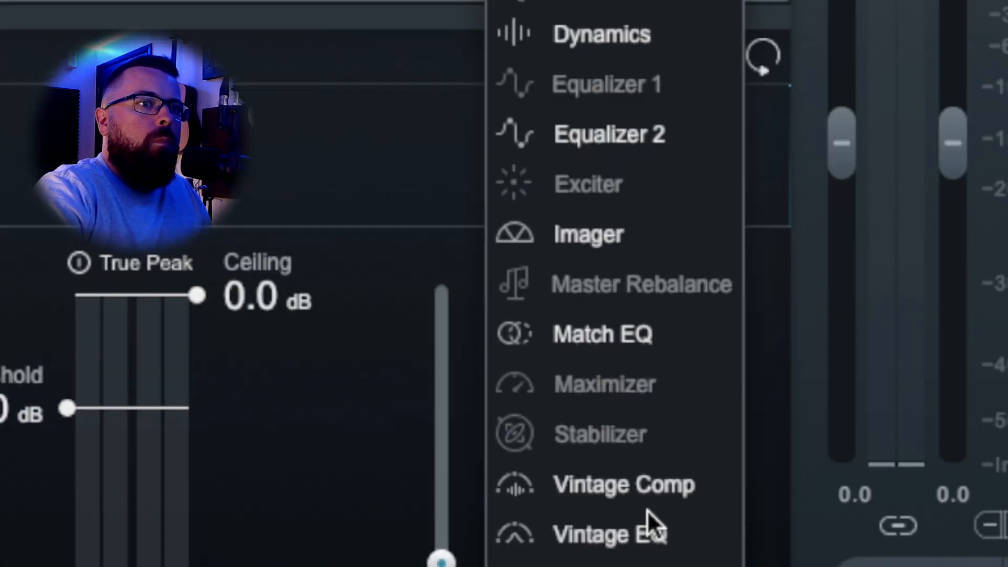
pyautogui.click(633, 530)
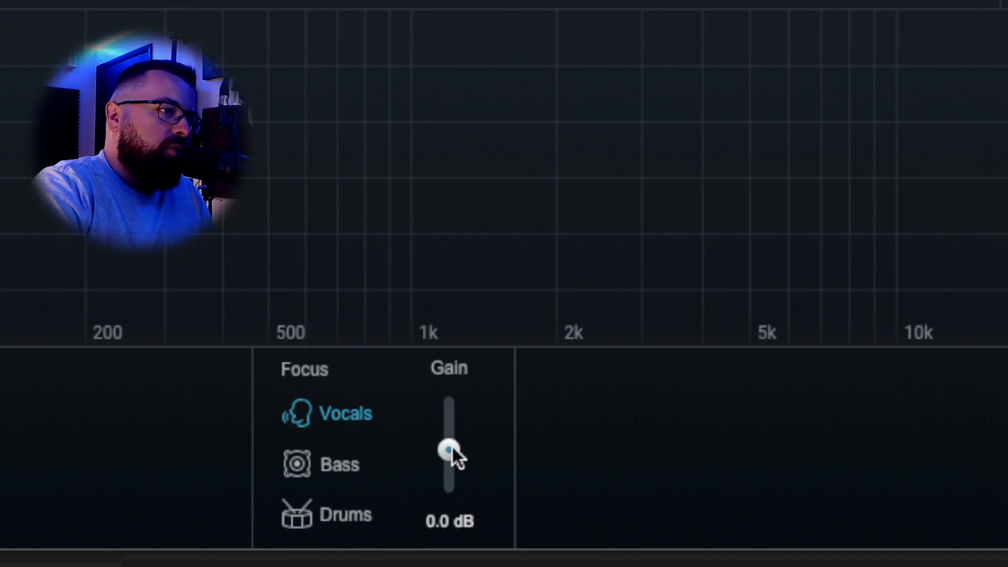
# Try a gain of -2.7 dB on the Vocals focus of Master Rebalance while listening to the track
pyautogui.click(339, 459)
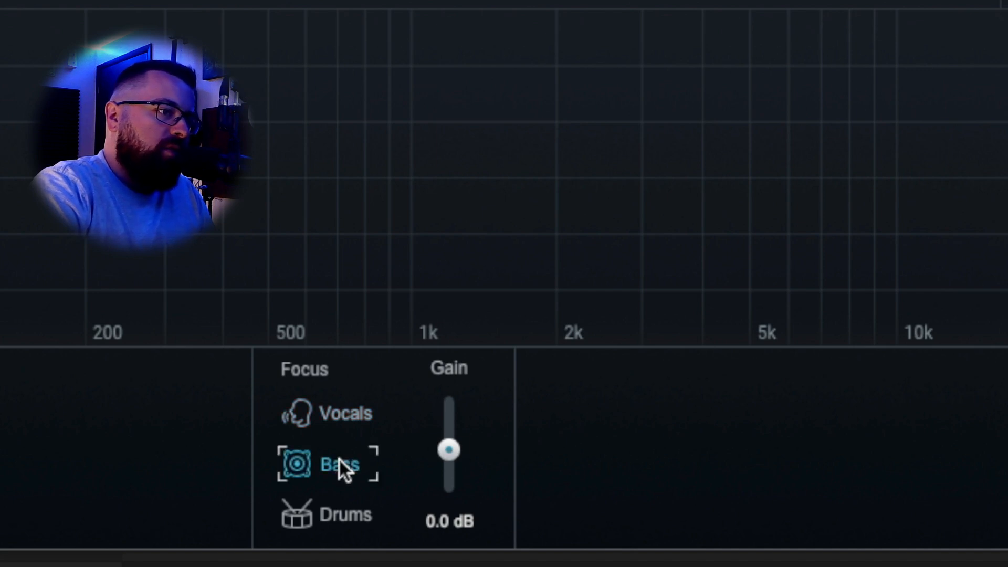
pyautogui.click(340, 411)
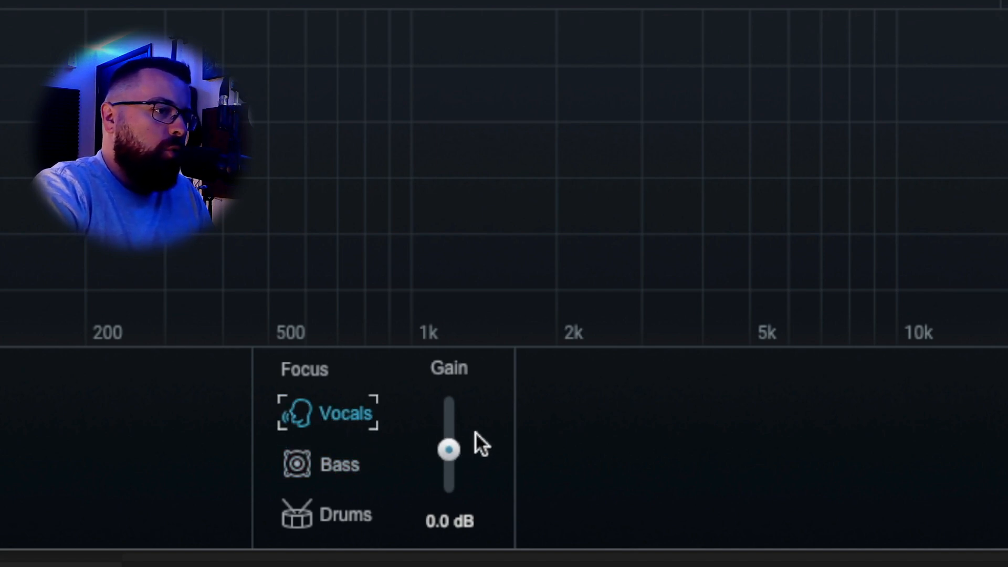
pyautogui.moveTo(449, 446)
pyautogui.mouseDown()
pyautogui.moveTo(456, 498)
pyautogui.moveTo(447, 464)
pyautogui.mouseUp()
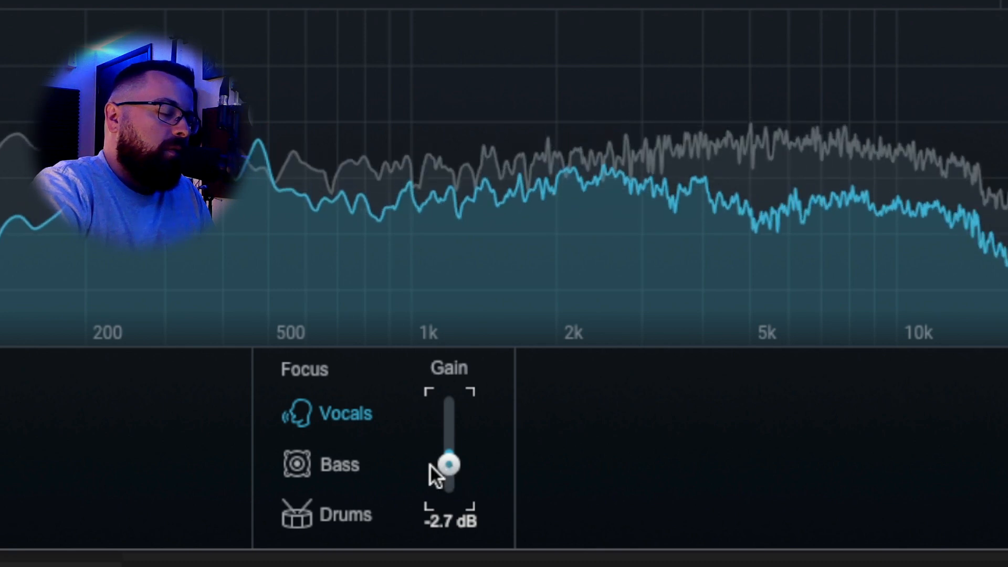
pyautogui.press('space')
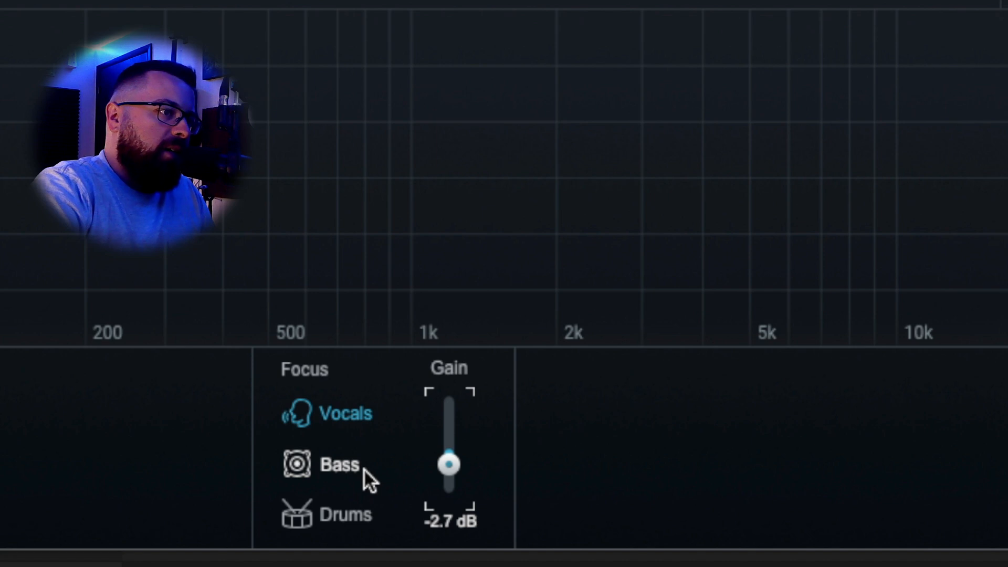
# Switch the Master Rebalance focus to Bass and adjust its gain to 0.1 dB while auditioning the track
pyautogui.press('space')
pyautogui.click(336, 464)
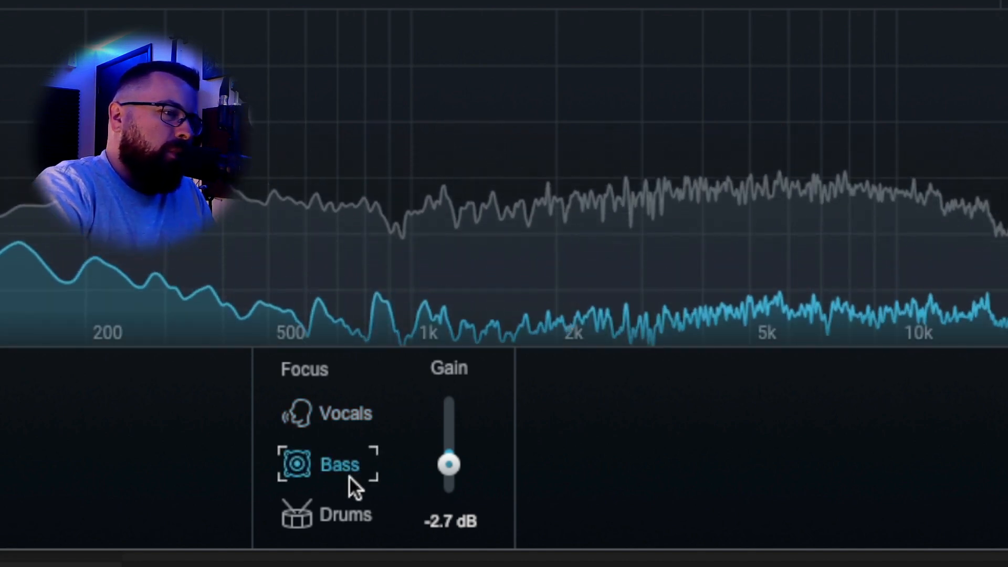
pyautogui.press('space')
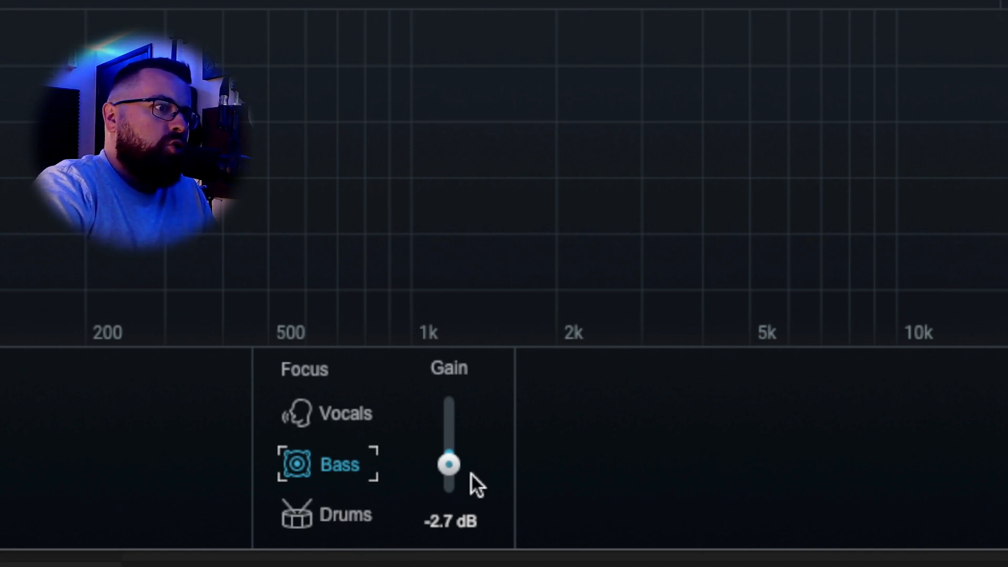
pyautogui.moveTo(450, 464); pyautogui.dragTo(455, 454)
pyautogui.press('space')
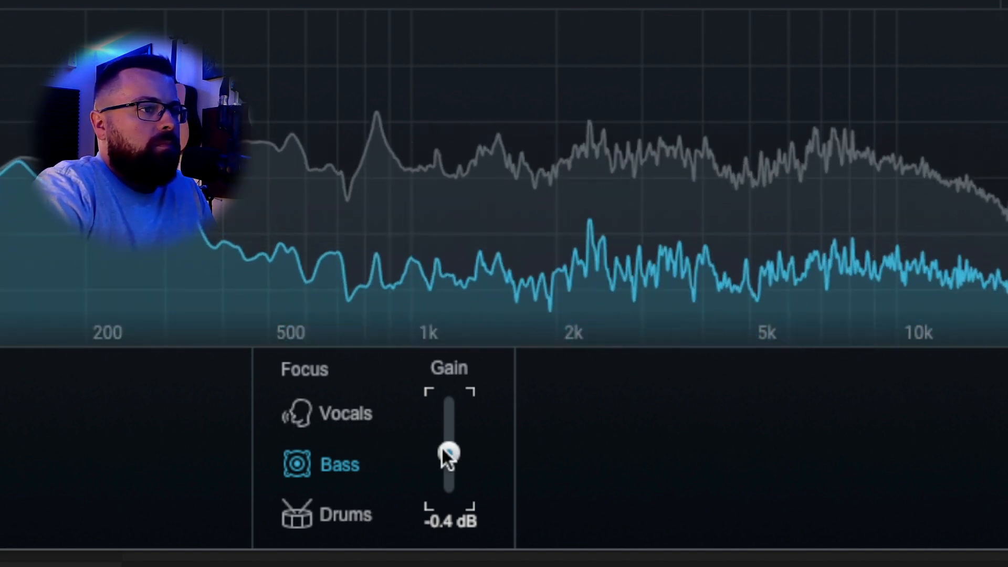
pyautogui.moveTo(452, 450); pyautogui.dragTo(451, 453)
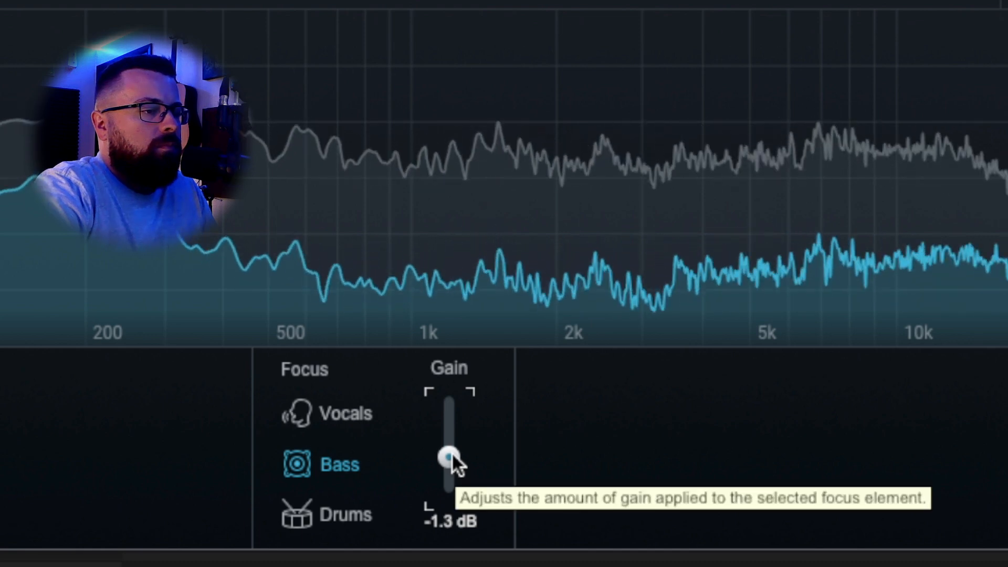
pyautogui.moveTo(451, 452); pyautogui.dragTo(453, 443)
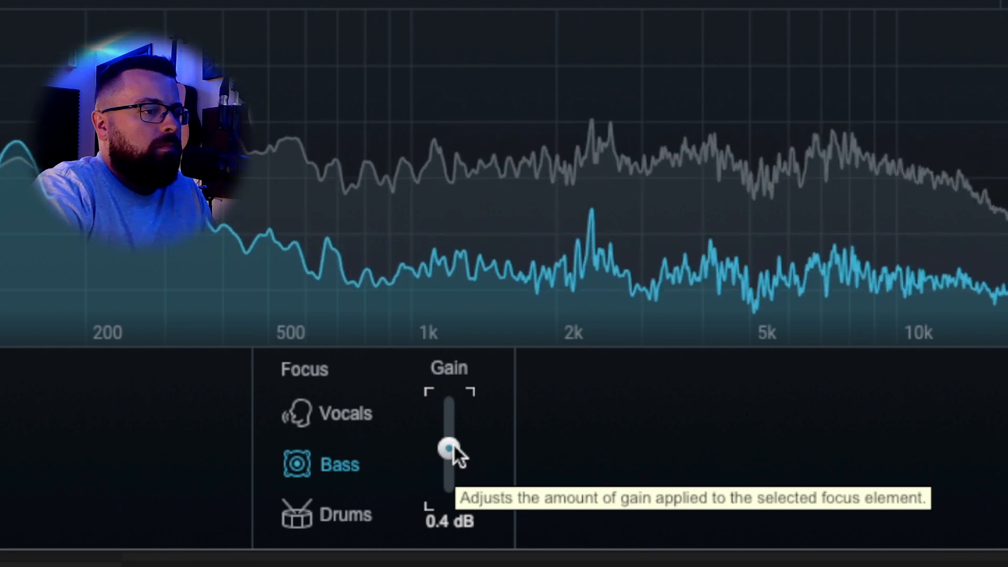
pyautogui.moveTo(453, 443); pyautogui.dragTo(453, 445)
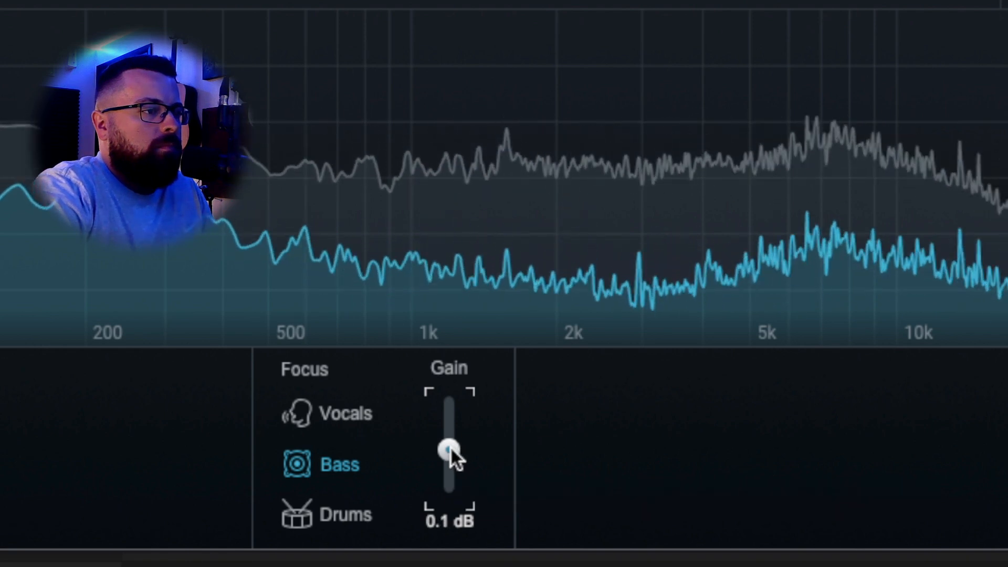
# Return the Master Rebalance focus to Vocals, set its gain to -0.4 dB during playback, and stop the track
pyautogui.click(367, 421)
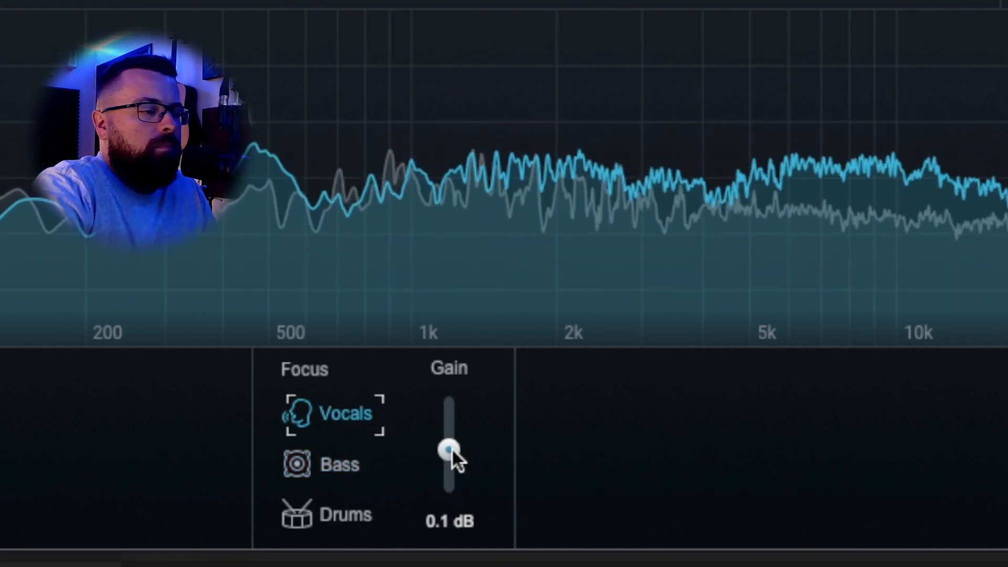
pyautogui.moveTo(451, 448); pyautogui.dragTo(455, 452)
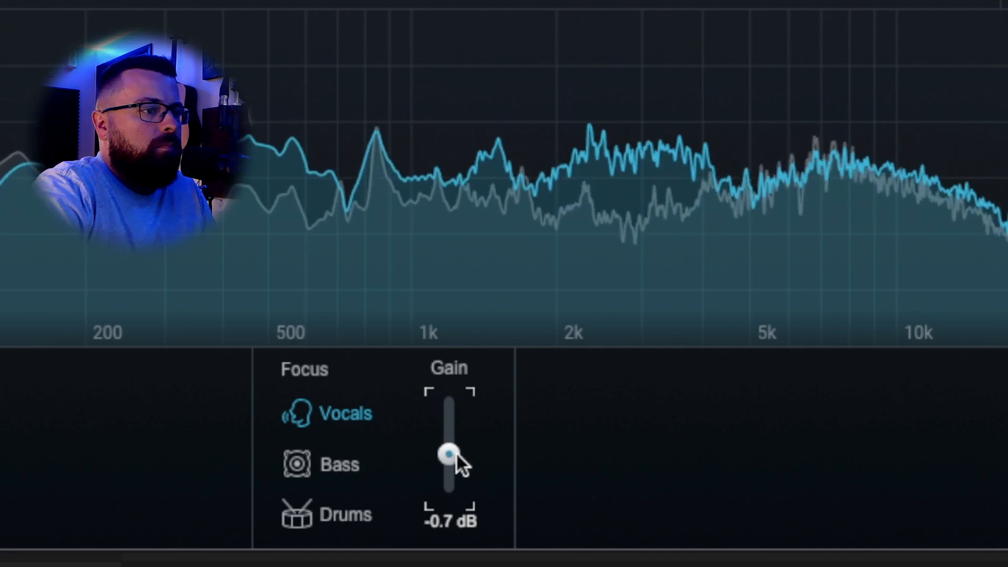
pyautogui.moveTo(456, 452); pyautogui.dragTo(456, 450)
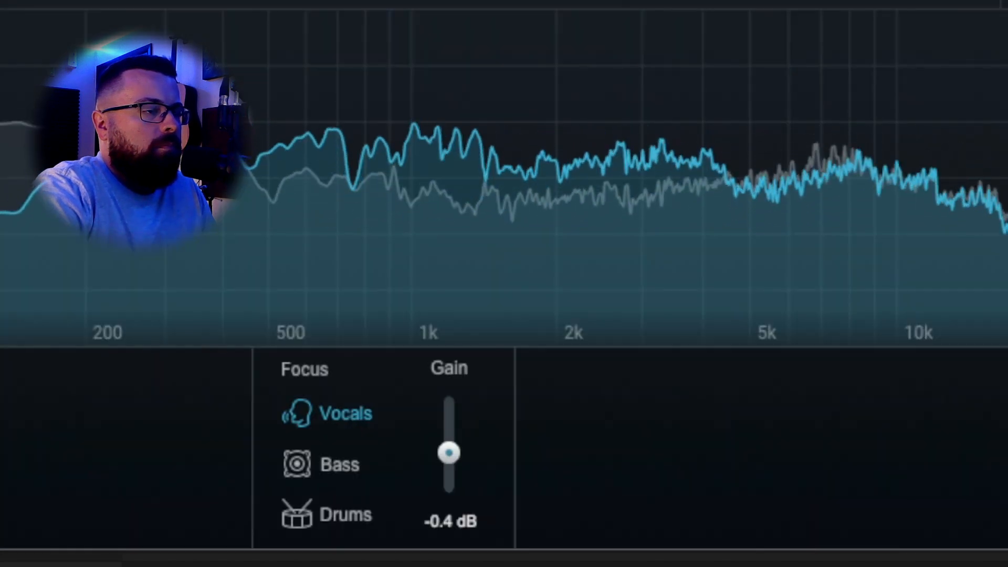
pyautogui.press('space')
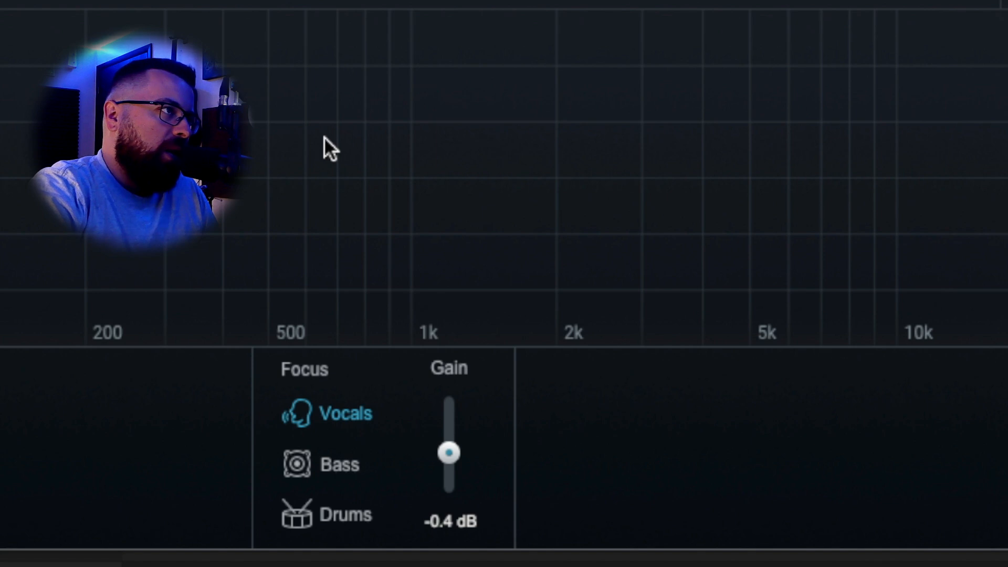
# Add a node at 31 Hz in Equalizer 1 while the track plays and make it a Flat High-Pass filter
pyautogui.click(281, 167)
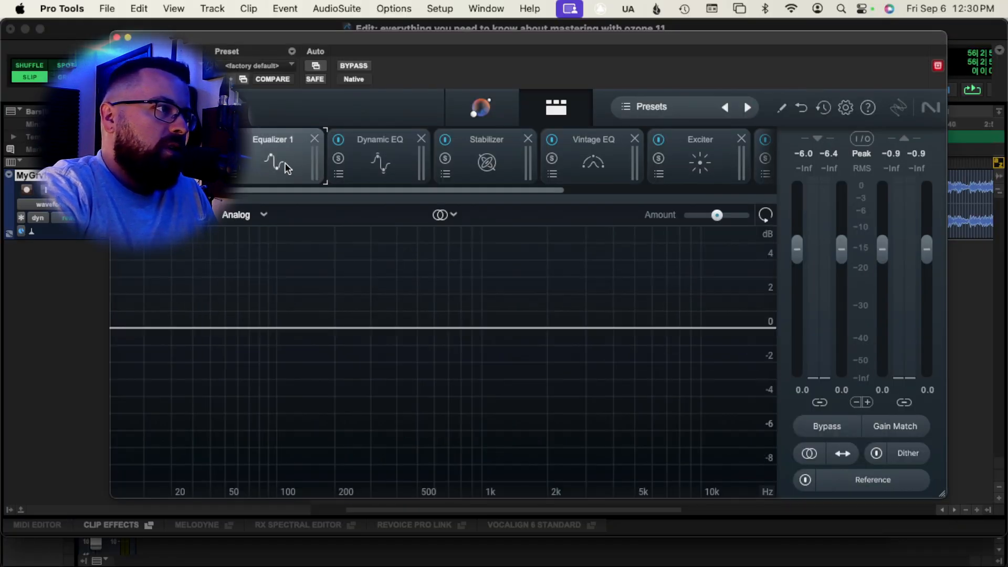
pyautogui.press('space')
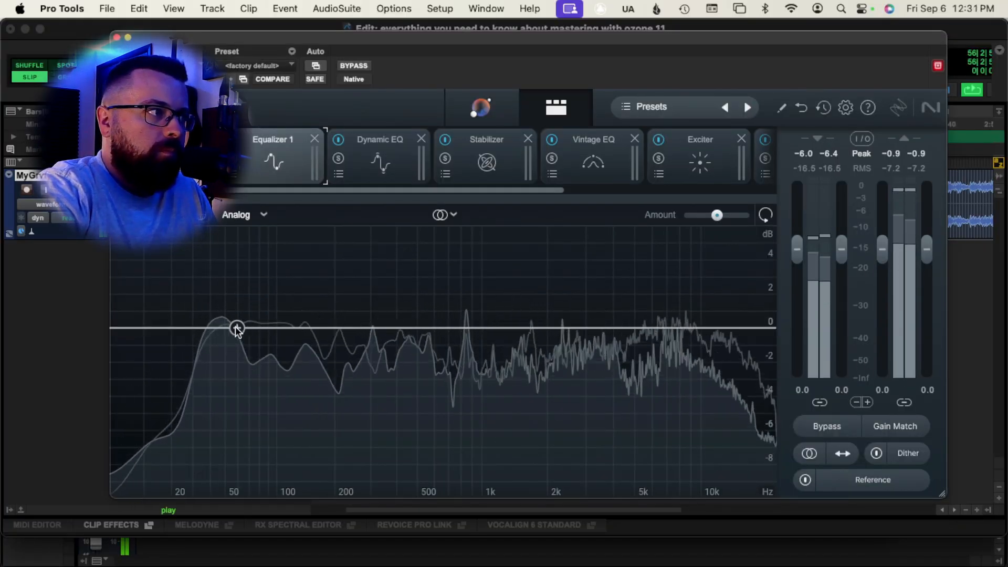
pyautogui.click(194, 329)
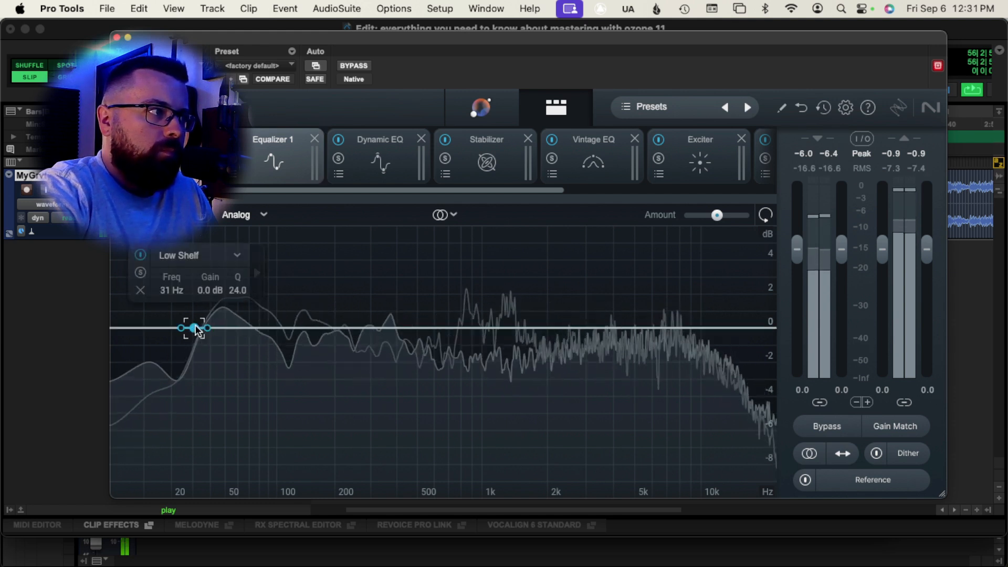
pyautogui.click(183, 253)
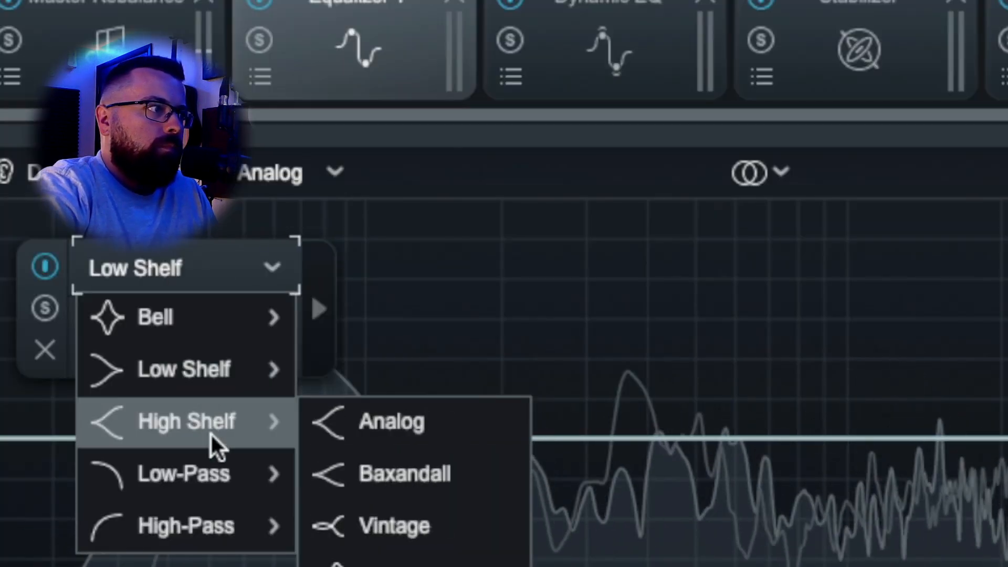
pyautogui.moveTo(221, 462)
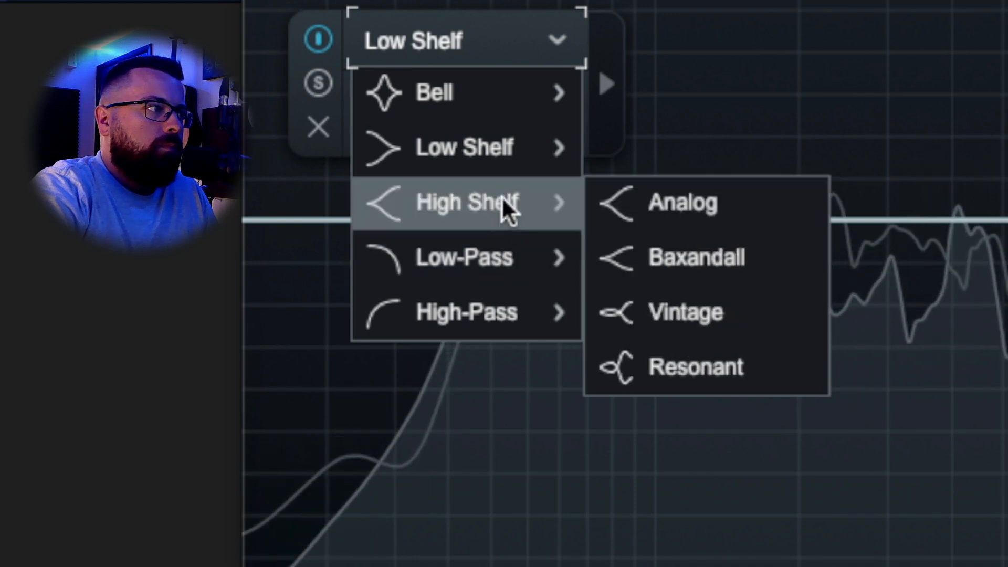
pyautogui.moveTo(225, 374)
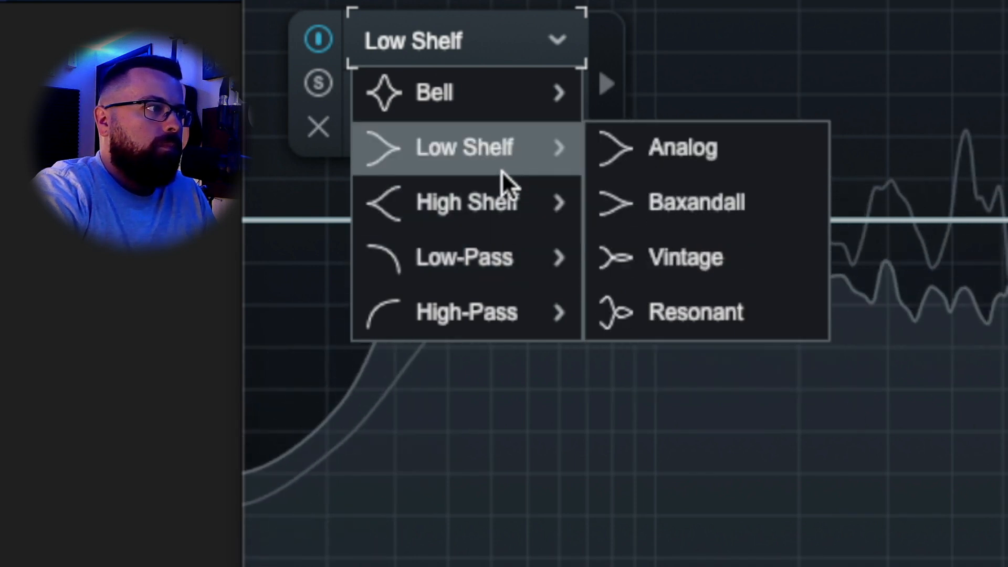
pyautogui.click(500, 311)
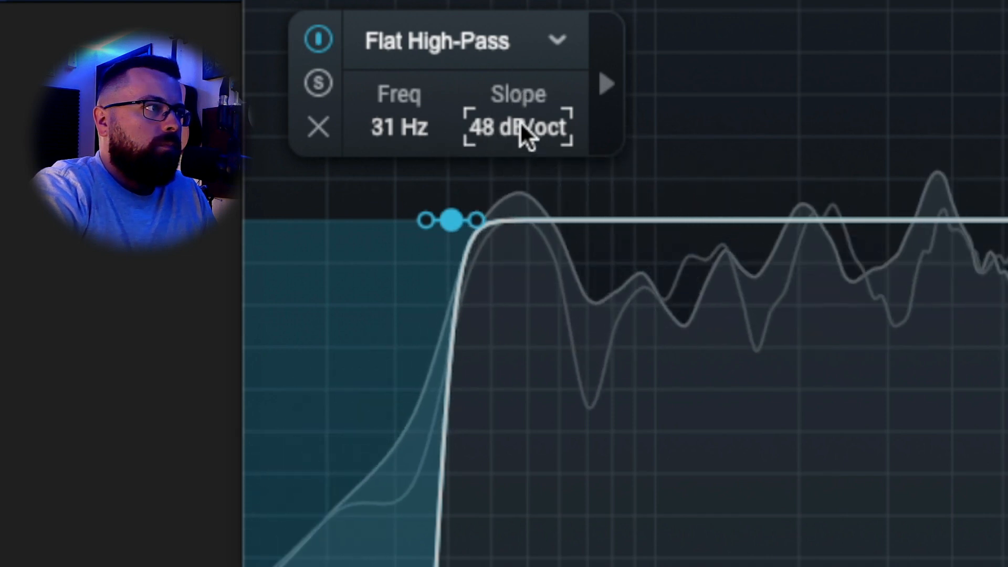
# Set the high-pass filter to a 12 dB/oct slope at 26 Hz and audition it with the track
pyautogui.doubleClick(503, 127)
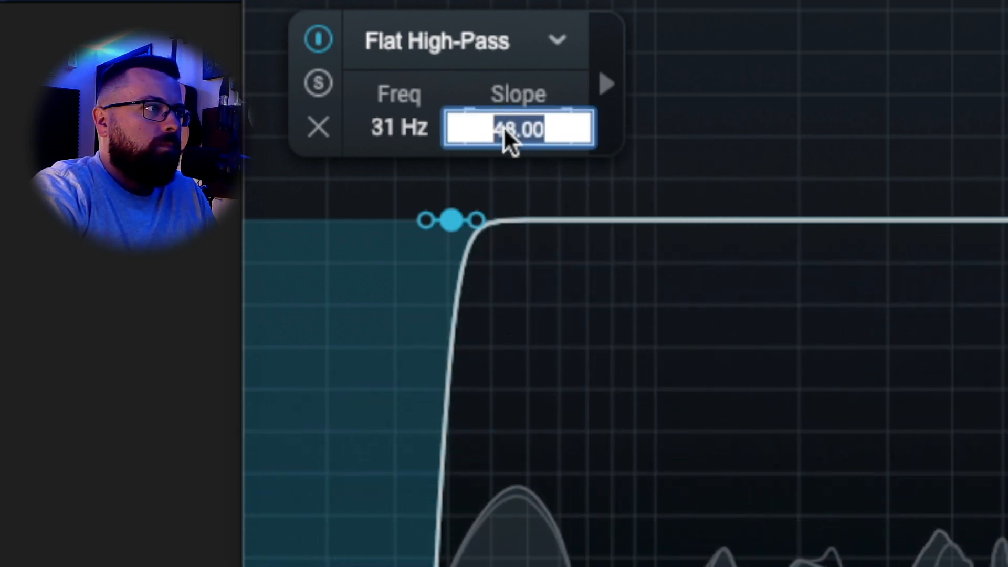
pyautogui.click(559, 64)
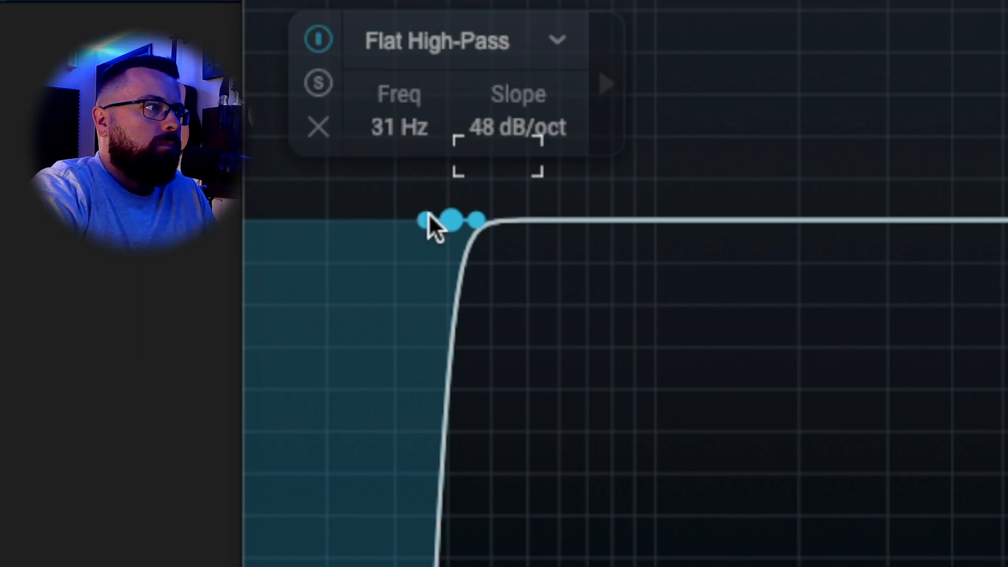
pyautogui.moveTo(428, 213)
pyautogui.mouseDown()
pyautogui.moveTo(395, 214)
pyautogui.moveTo(441, 215)
pyautogui.mouseUp()
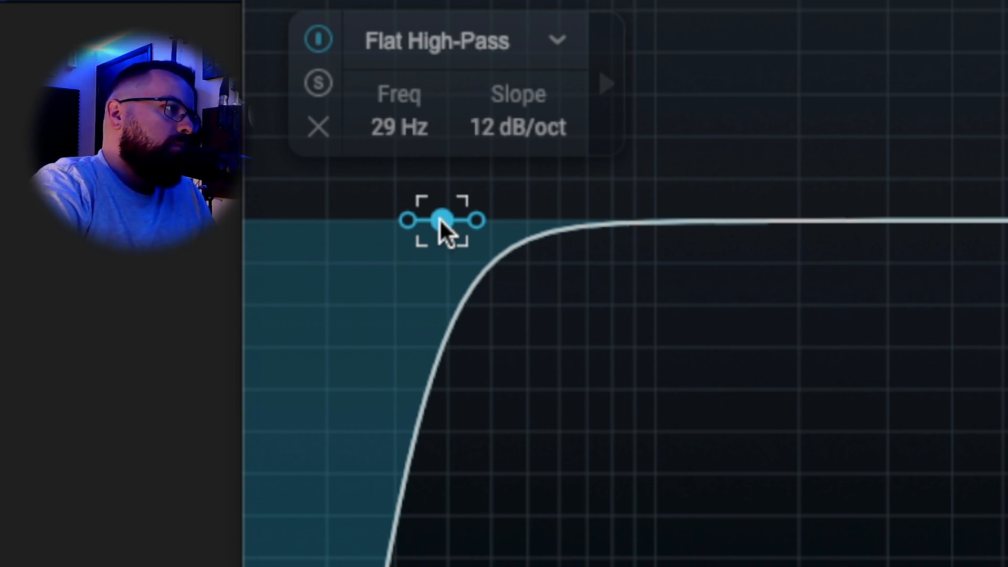
pyautogui.moveTo(441, 219); pyautogui.dragTo(428, 220)
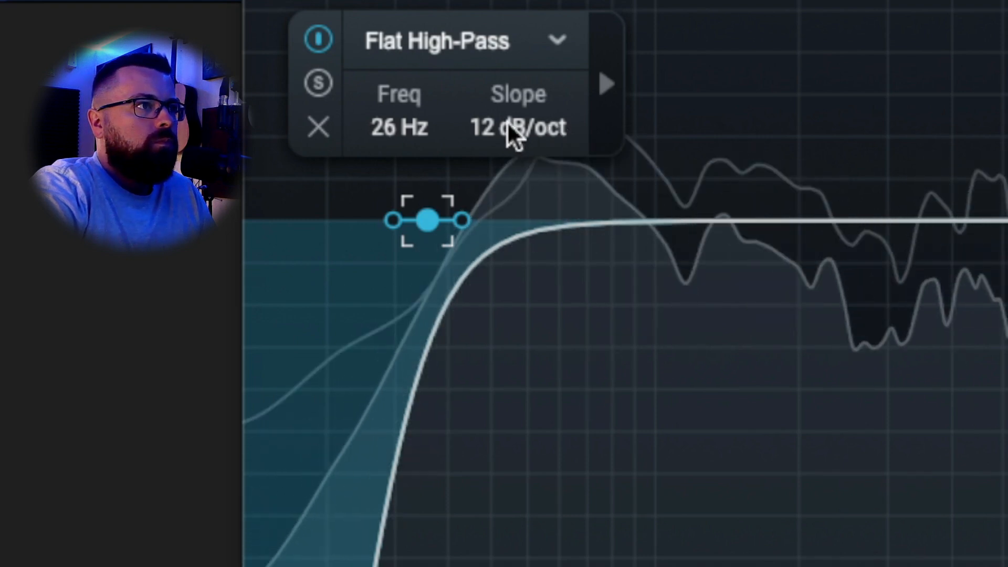
pyautogui.press('space')
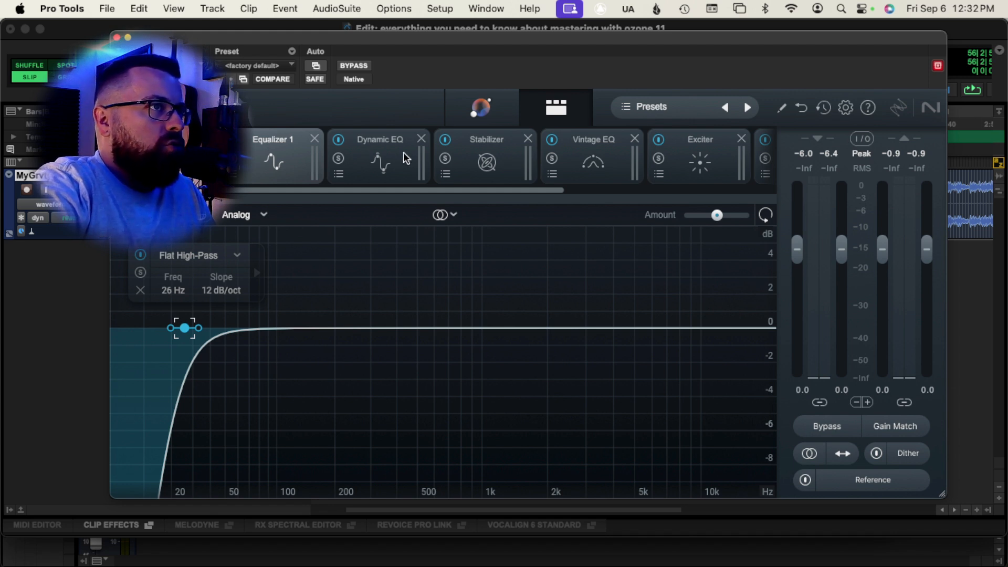
# Move the Stabilizer between Equalizer 1 and the Dynamic EQ, and set its Amount to 30
pyautogui.moveTo(492, 156); pyautogui.dragTo(381, 165)
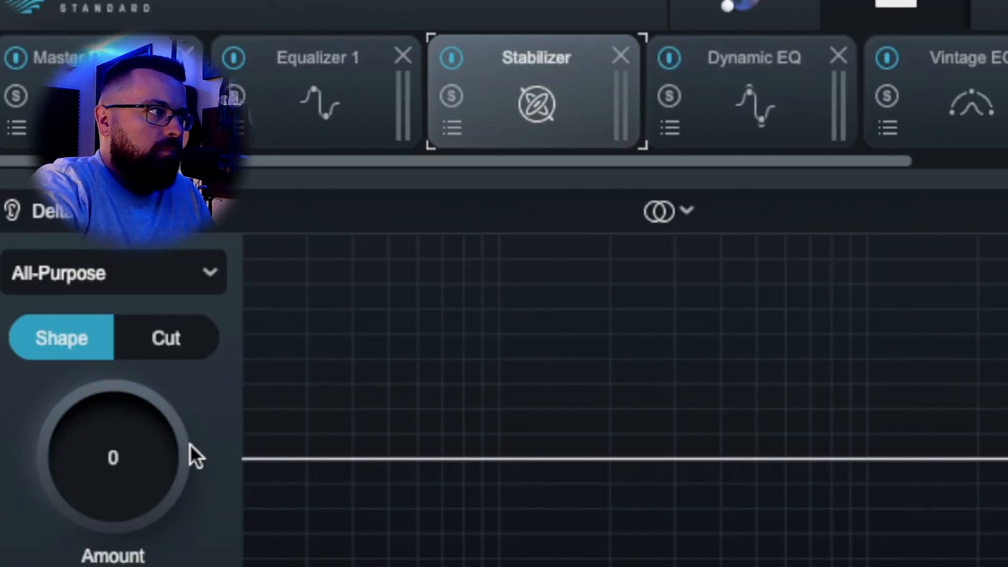
pyautogui.moveTo(118, 476); pyautogui.dragTo(137, 363)
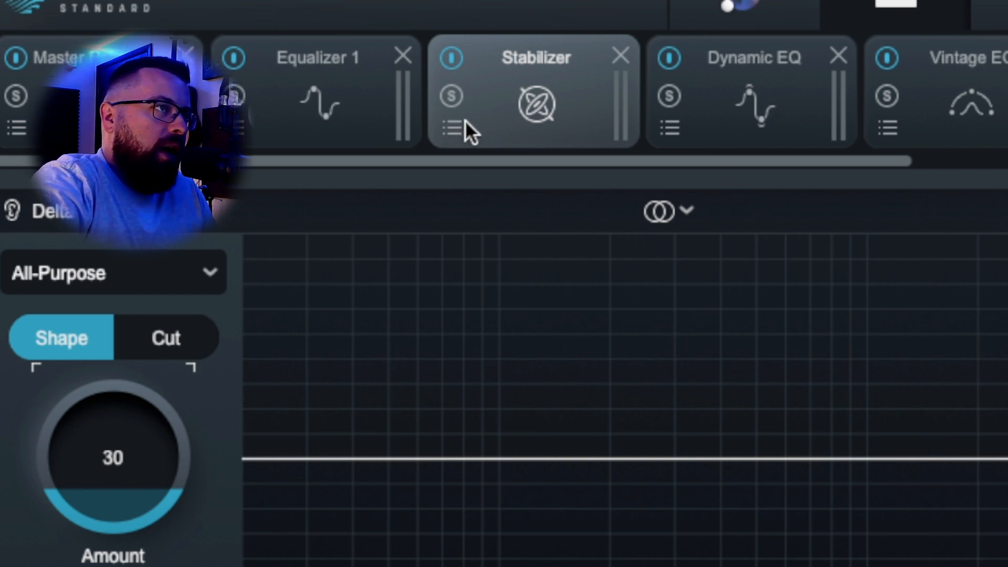
# Load the Bass and Kick Tamer preset into the Stabilizer and close the preset manager
pyautogui.click(453, 127)
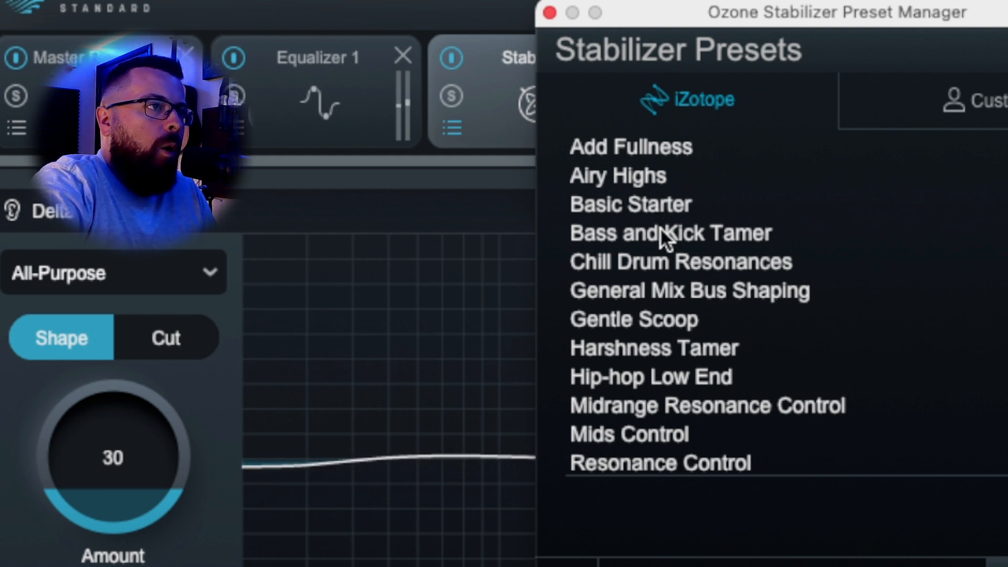
pyautogui.click(685, 233)
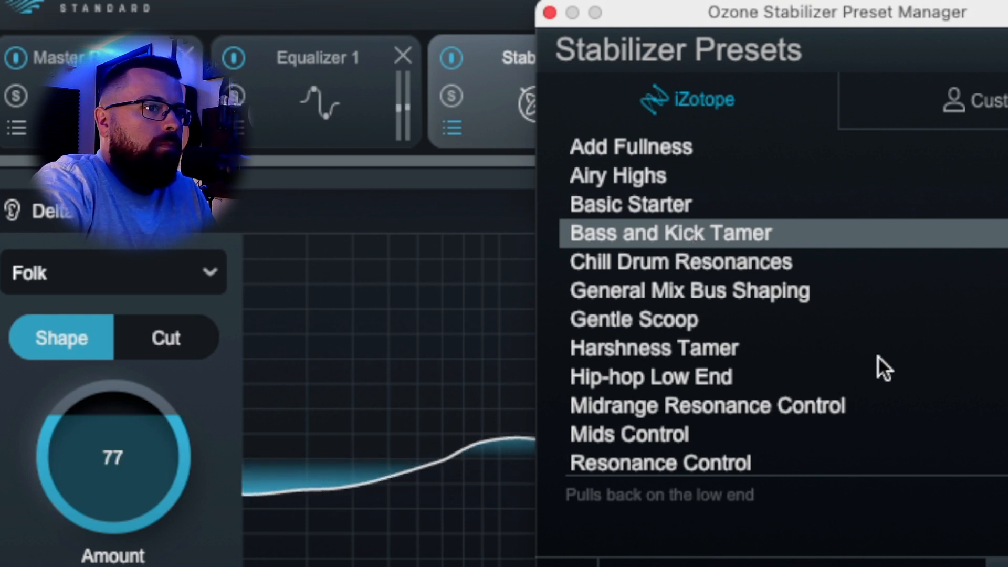
pyautogui.click(549, 13)
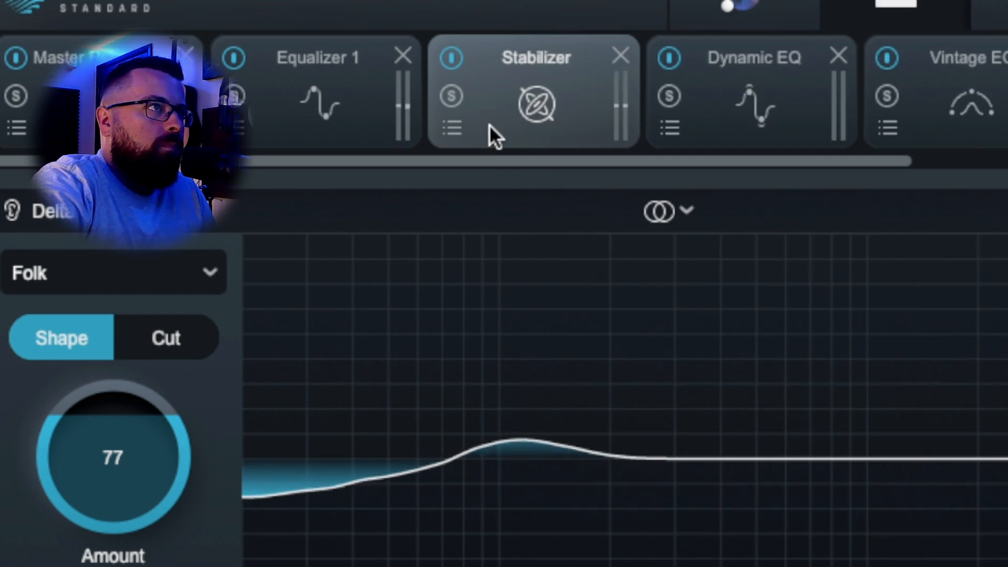
# Compare the track with the Stabilizer bypassed and enabled, twice over, leaving it enabled
pyautogui.click(451, 58)
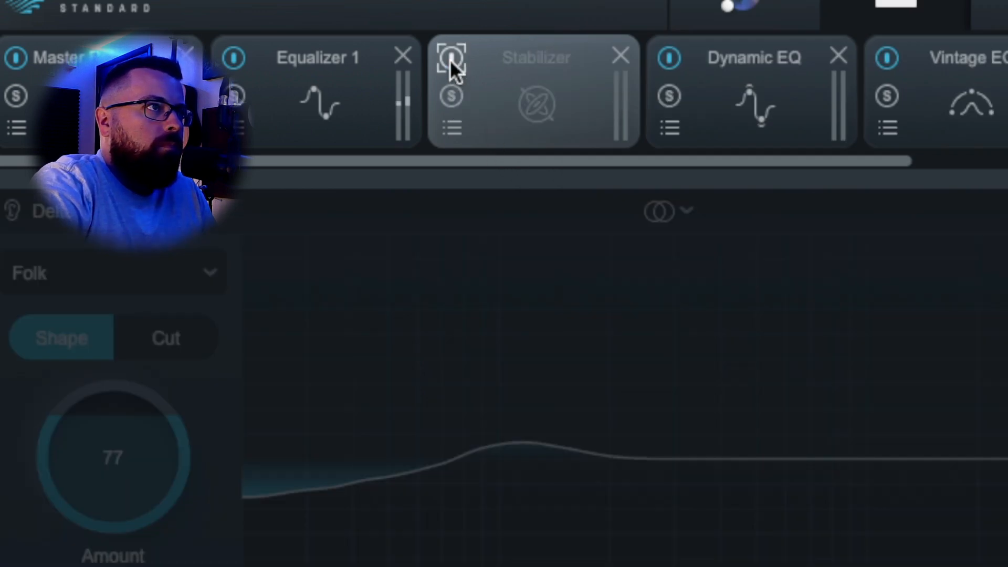
pyautogui.click(451, 59)
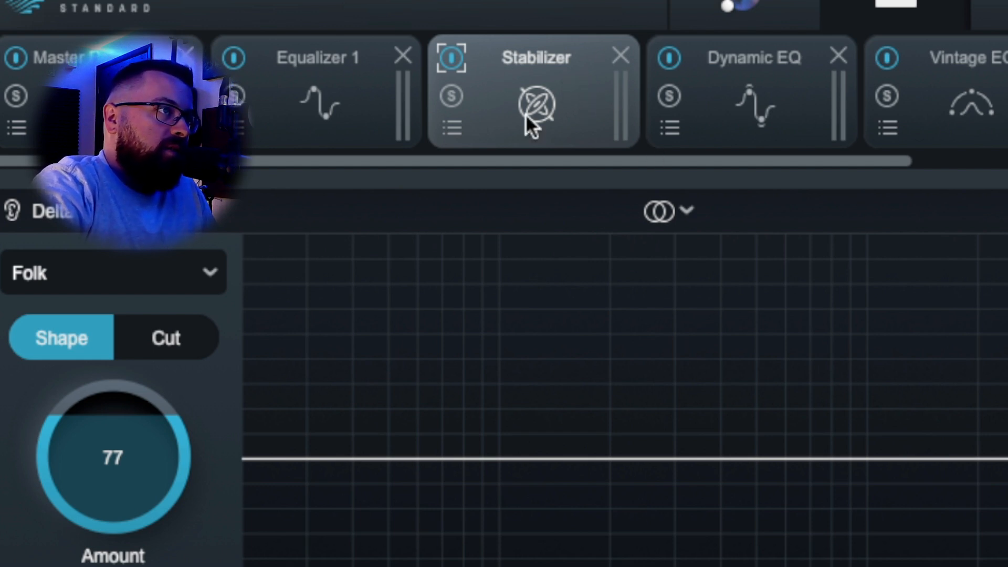
pyautogui.click(449, 55)
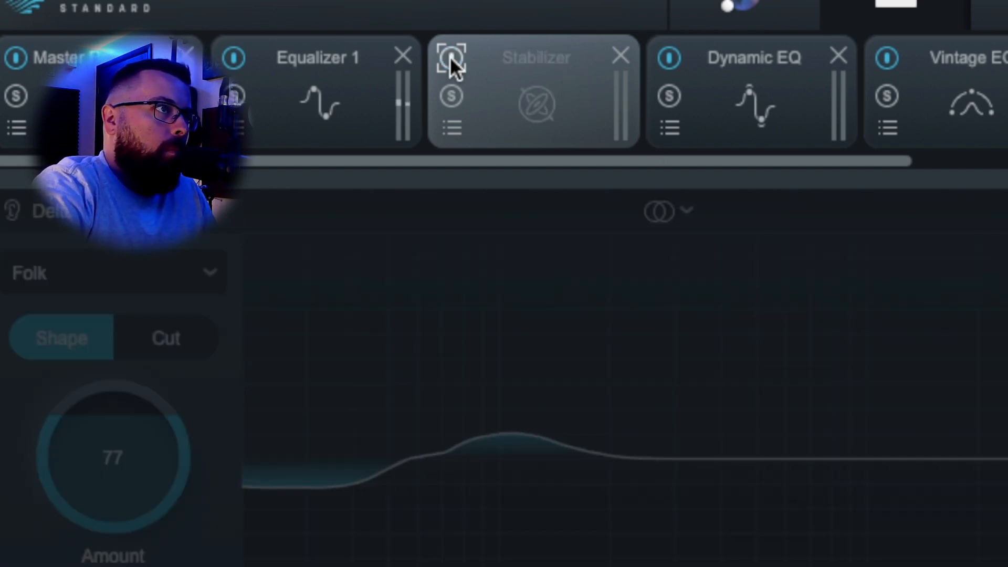
pyautogui.click(449, 56)
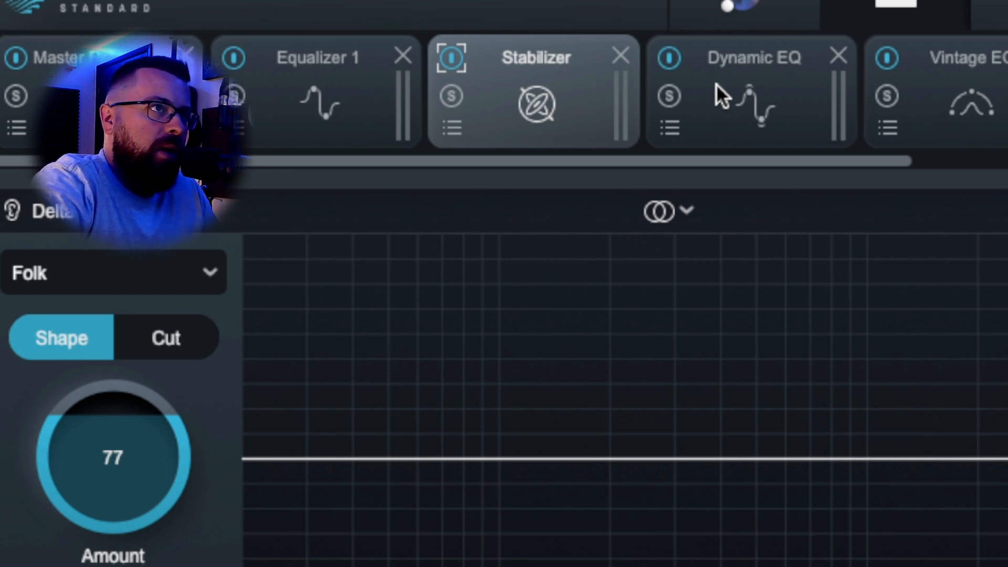
# Add a Dynamic EQ bell node at 69 Hz with -0.7 dB gain, Q 1.5 and a -34.2 dB threshold while the track plays
pyautogui.click(716, 84)
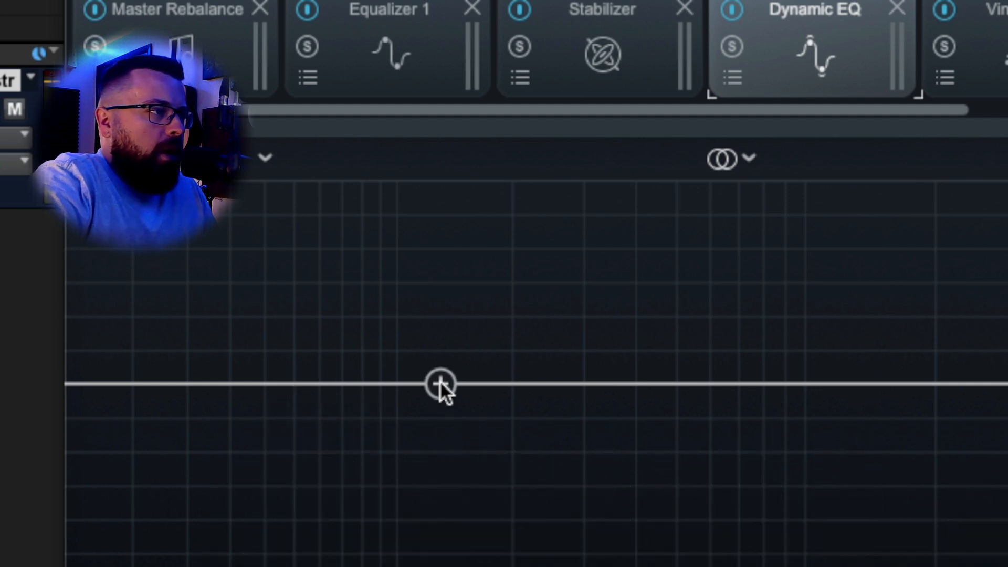
pyautogui.moveTo(441, 384); pyautogui.dragTo(335, 382)
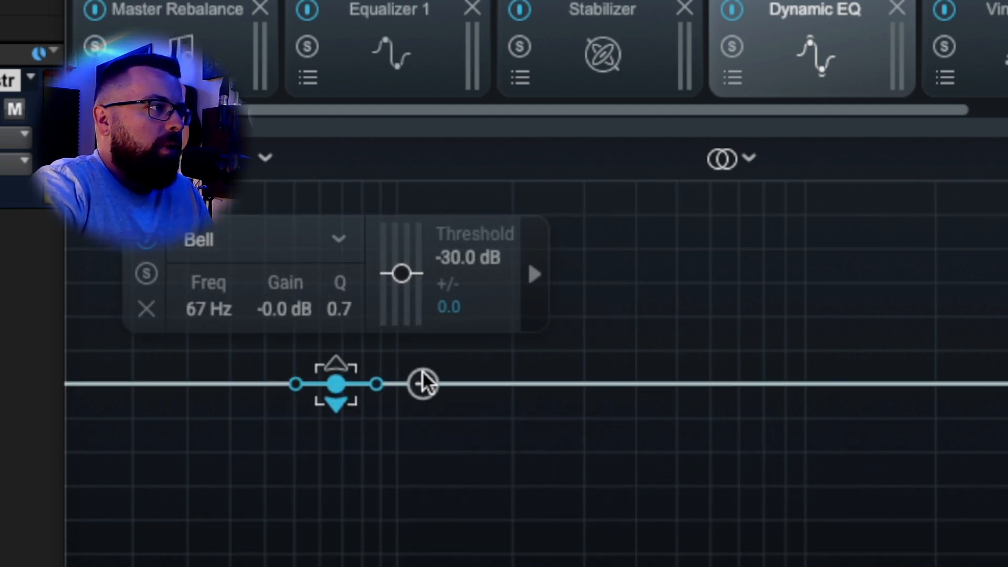
pyautogui.moveTo(331, 382); pyautogui.dragTo(263, 393)
pyautogui.moveTo(282, 394); pyautogui.dragTo(338, 406)
pyautogui.press('space')
pyautogui.moveTo(408, 279); pyautogui.dragTo(411, 283)
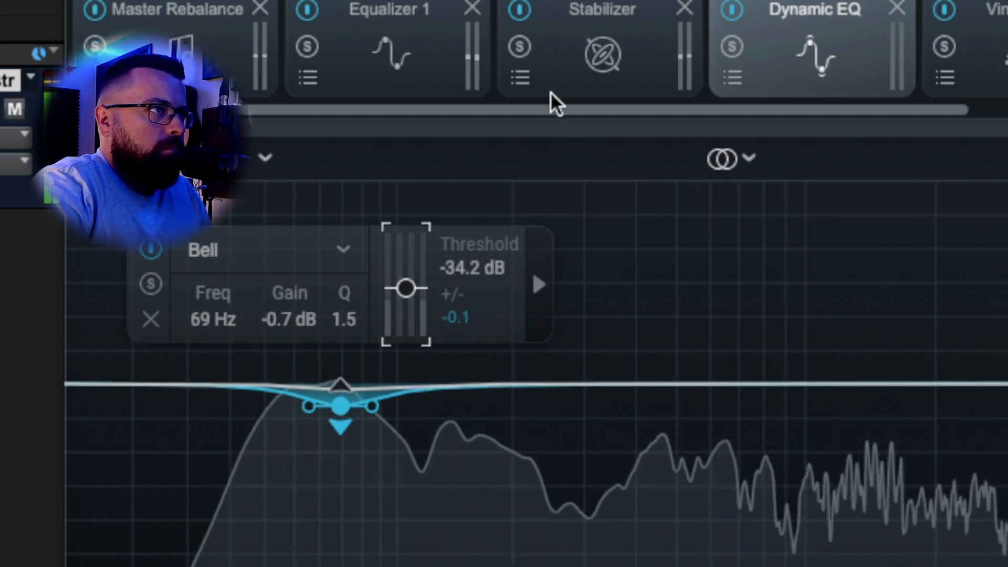
# Compare the track with the Dynamic EQ bypassed and re-enabled, and stop playback
pyautogui.click(733, 11)
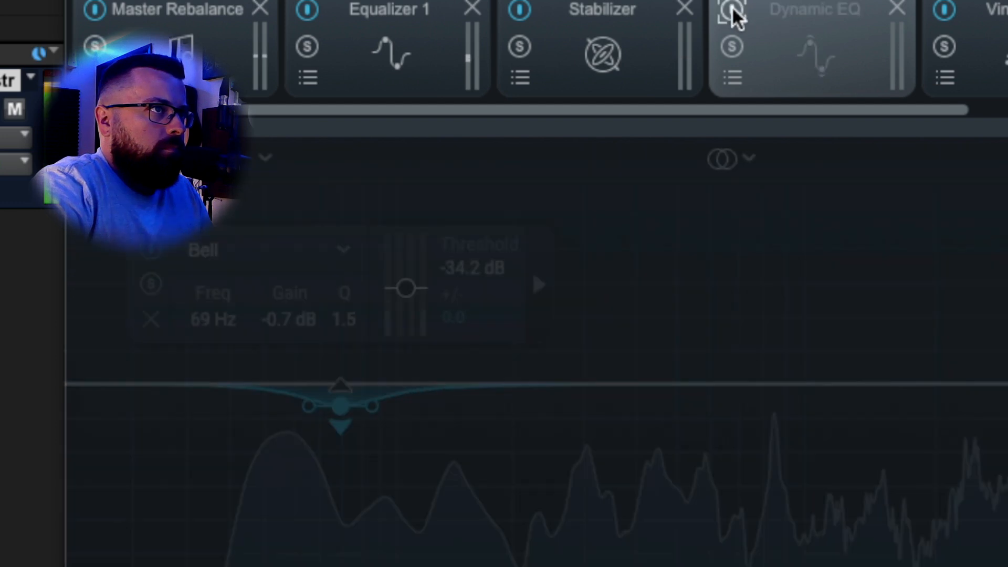
pyautogui.click(733, 11)
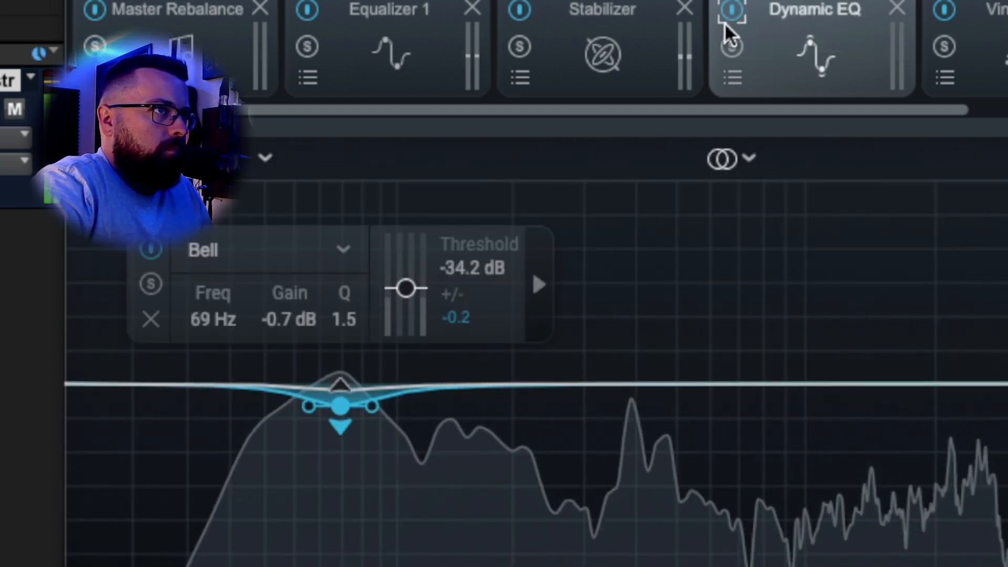
pyautogui.press('space')
# In the Vintage EQ, set High Boost to 2.1 dB at 12k and Mid Cut to 0.9 dB at 300
pyautogui.hscroll(5, 888, 111)
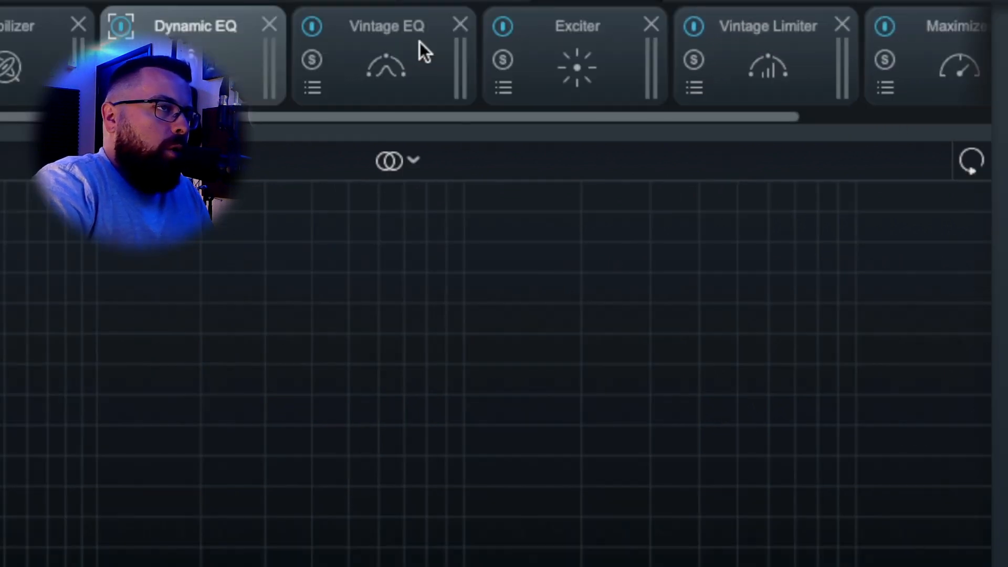
pyautogui.click(423, 63)
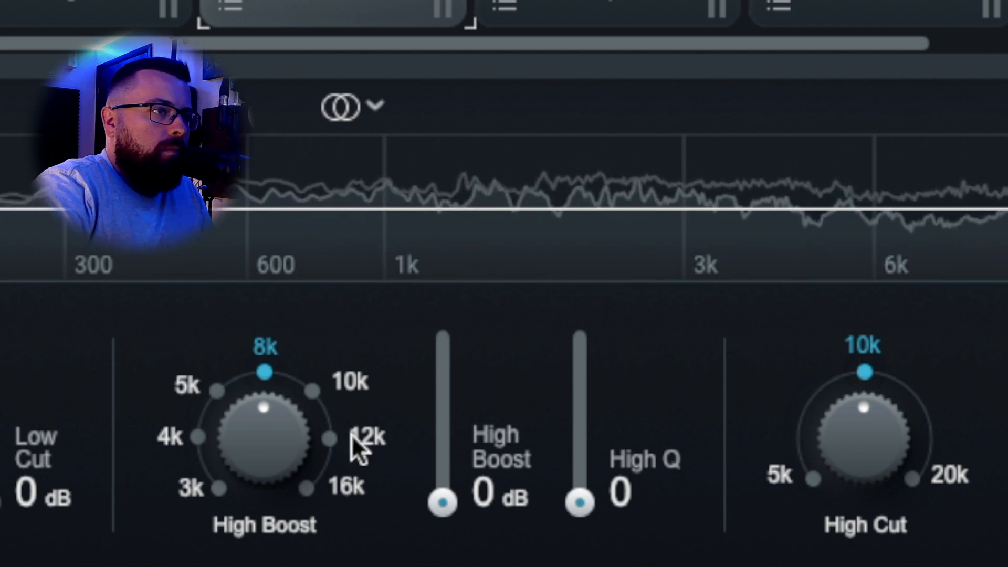
pyautogui.click(383, 391)
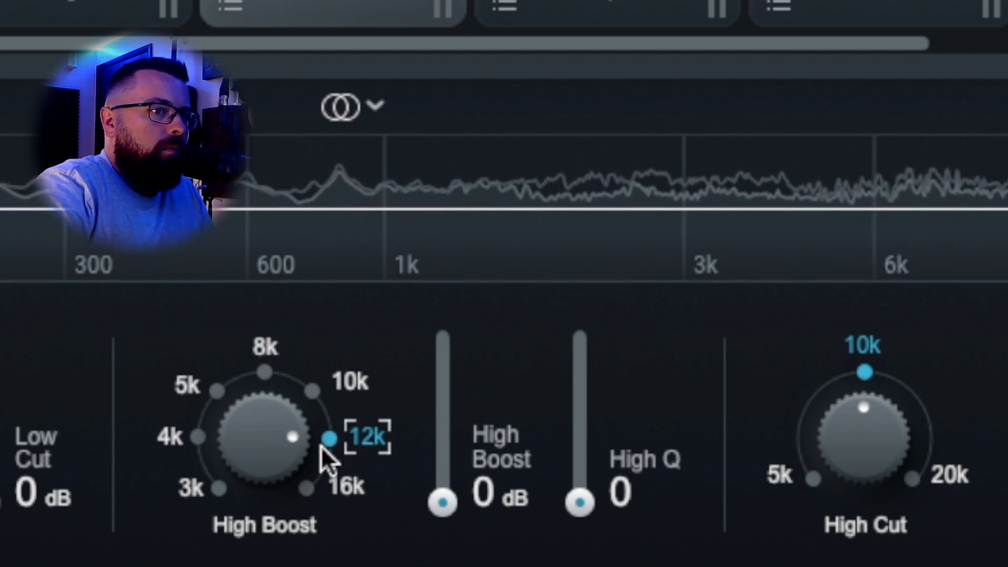
pyautogui.moveTo(443, 512); pyautogui.dragTo(404, 478)
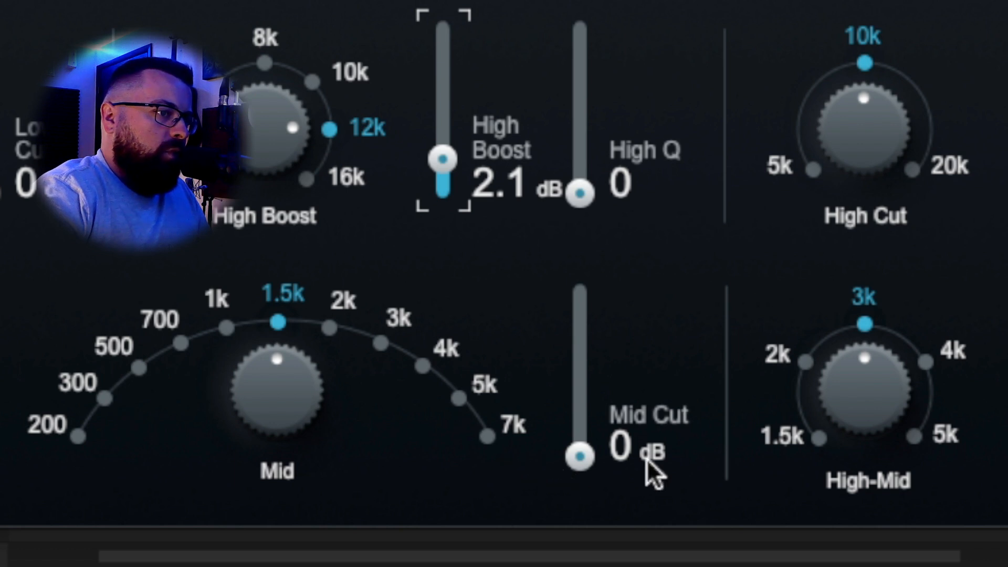
pyautogui.click(106, 399)
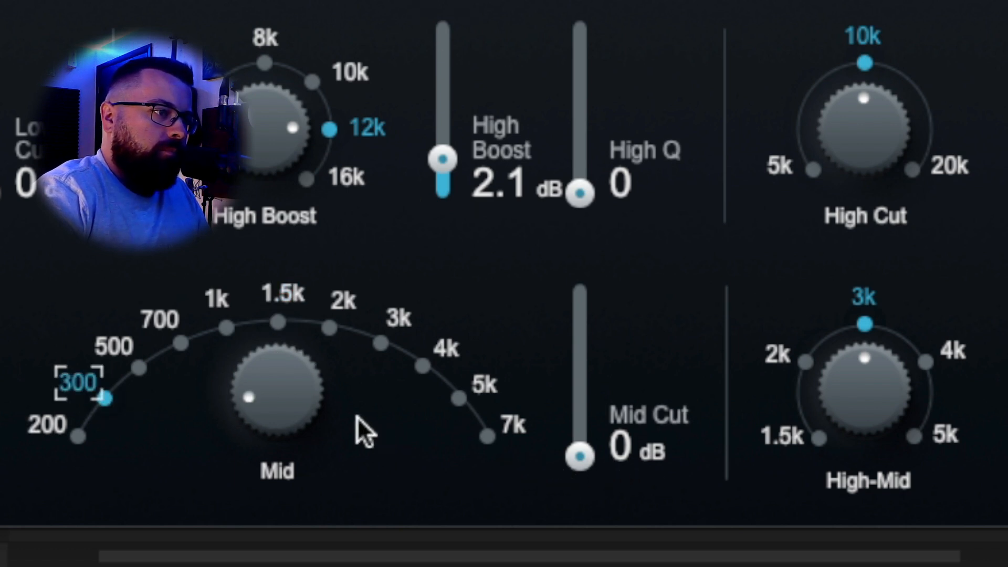
pyautogui.moveTo(577, 454); pyautogui.dragTo(590, 435)
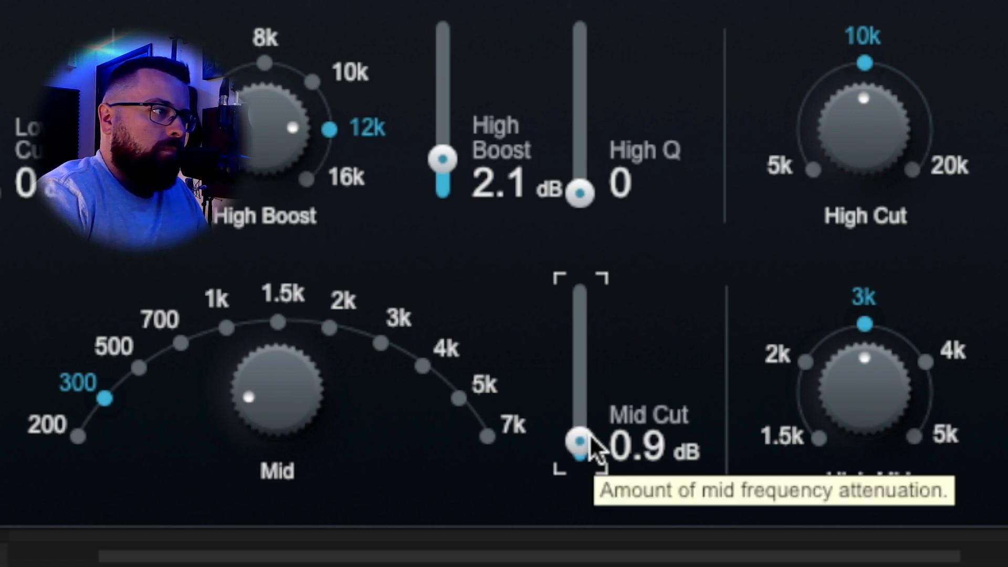
# Try out the Vintage EQ's Low Cut and Low Boost at 45 during playback, returning both to 0 dB
pyautogui.scroll(-1, 590, 435)
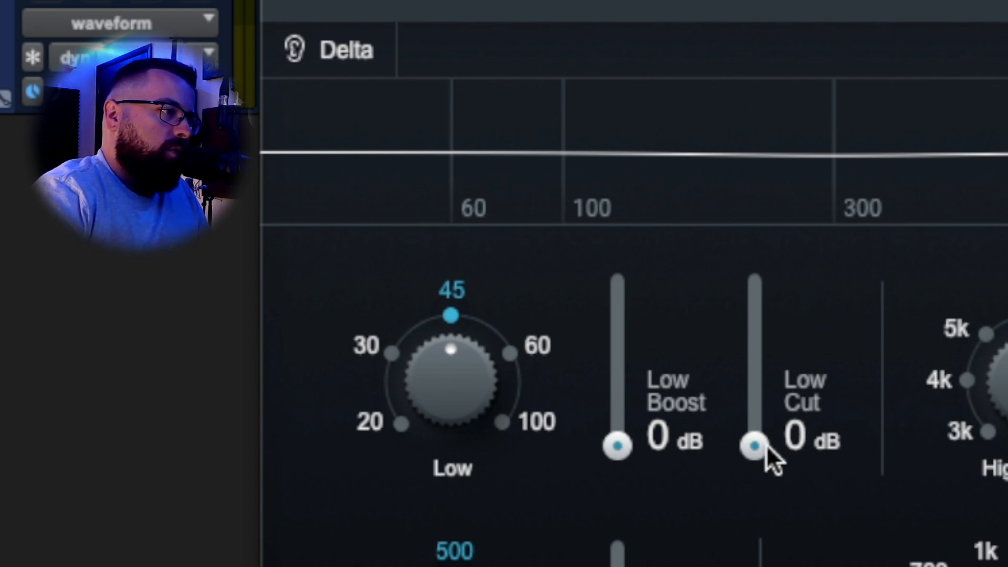
pyautogui.moveTo(758, 448); pyautogui.dragTo(801, 454)
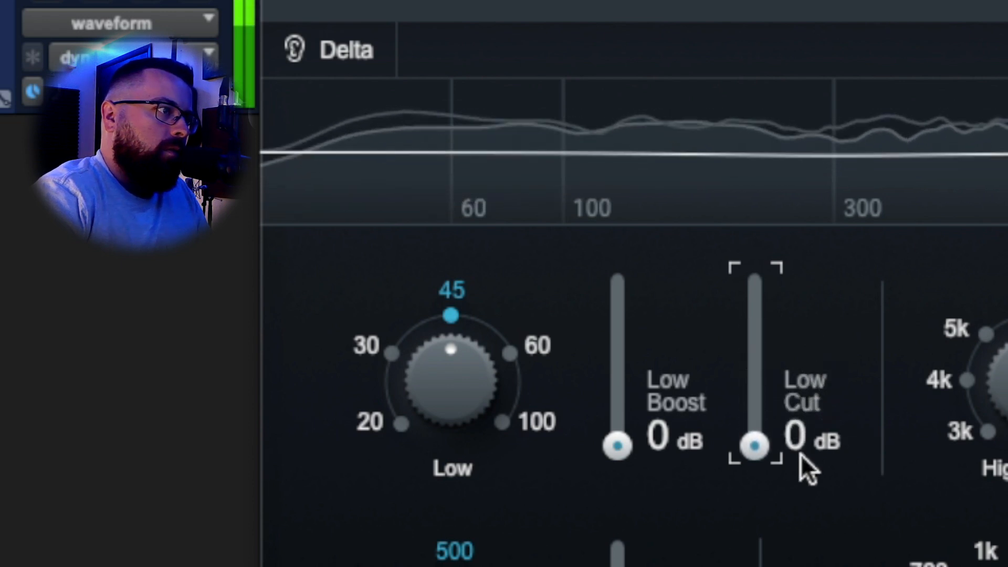
pyautogui.press('space')
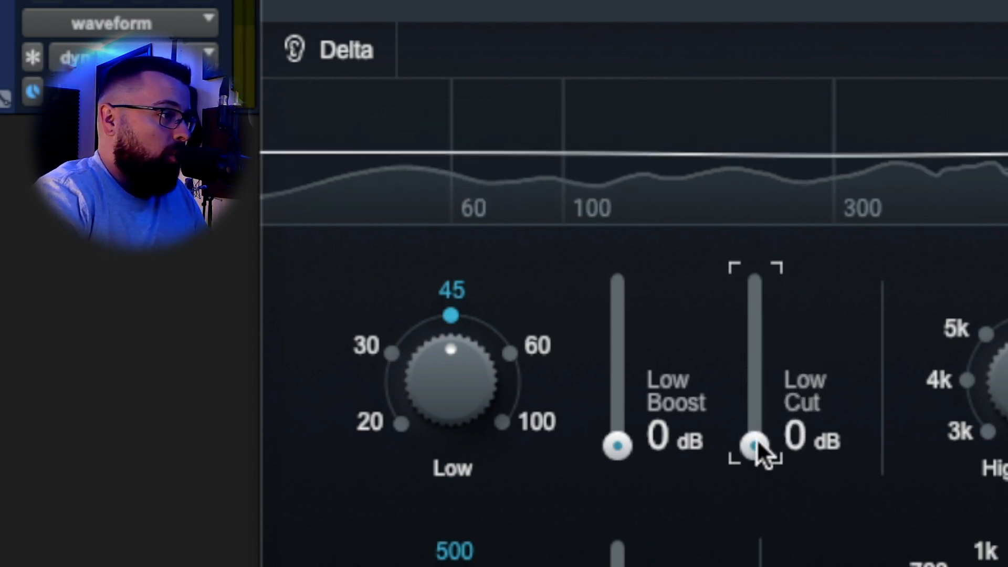
pyautogui.press('space')
pyautogui.press('space')
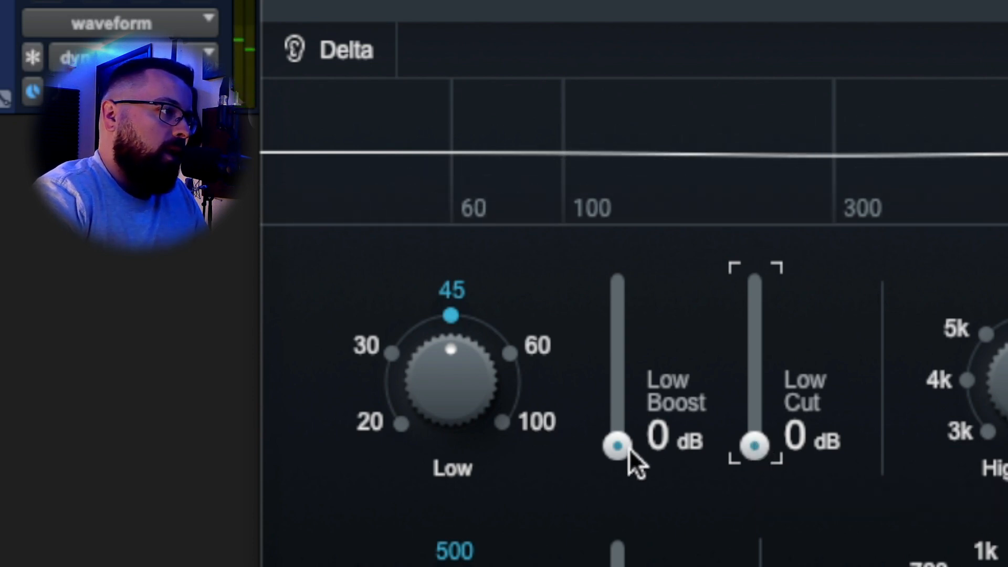
pyautogui.press('space')
pyautogui.moveTo(615, 447)
pyautogui.mouseDown()
pyautogui.moveTo(632, 441)
pyautogui.moveTo(632, 425)
pyautogui.moveTo(632, 447)
pyautogui.mouseUp()
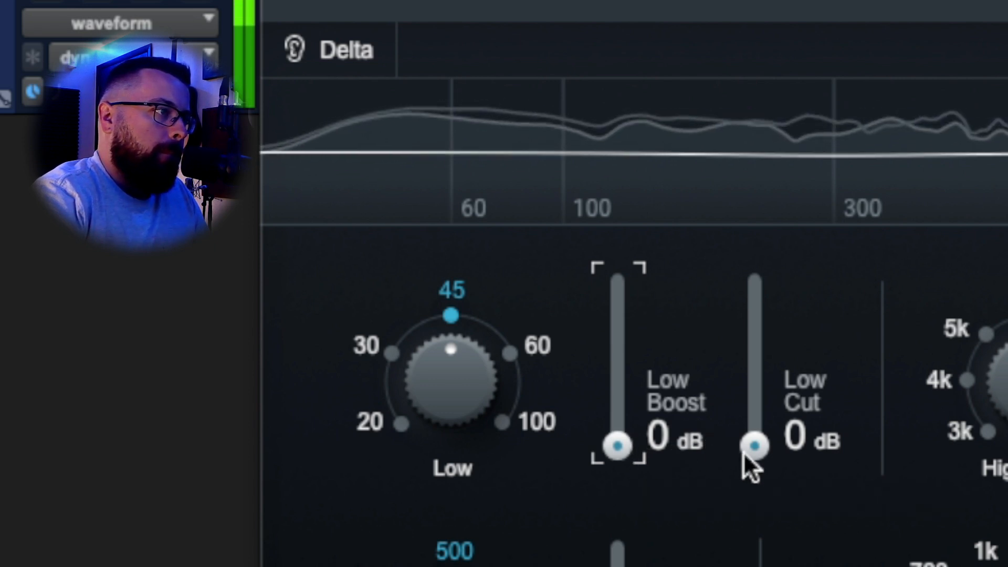
pyautogui.moveTo(749, 446); pyautogui.dragTo(747, 449)
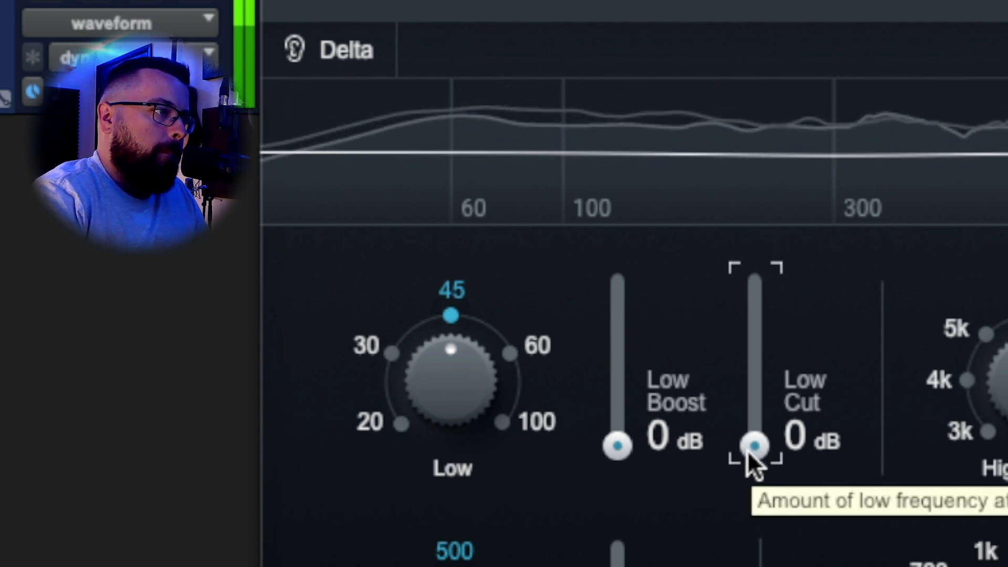
# Set the Vintage EQ's Low Boost to 0.1 dB at 45 and LM Boost to 0.4 dB at 500, and audition the track
pyautogui.moveTo(634, 435); pyautogui.dragTo(637, 434)
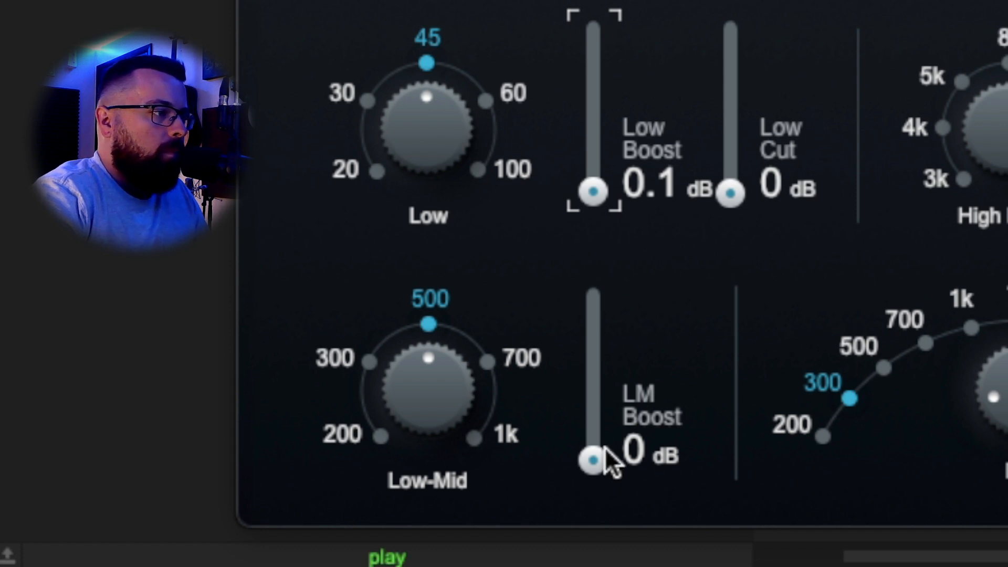
pyautogui.moveTo(597, 462)
pyautogui.mouseDown()
pyautogui.moveTo(609, 405)
pyautogui.moveTo(597, 379)
pyautogui.moveTo(599, 449)
pyautogui.mouseUp()
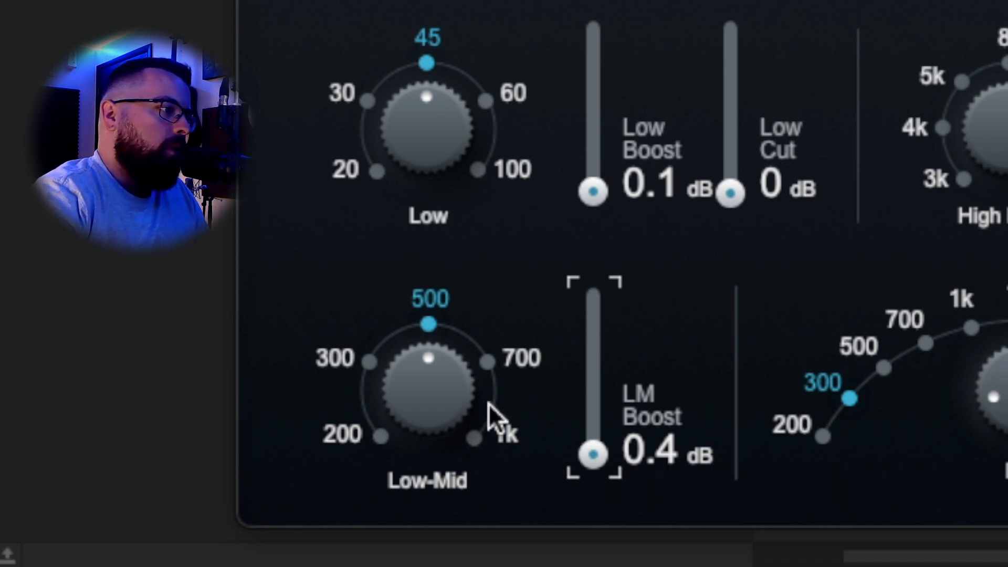
pyautogui.press('space')
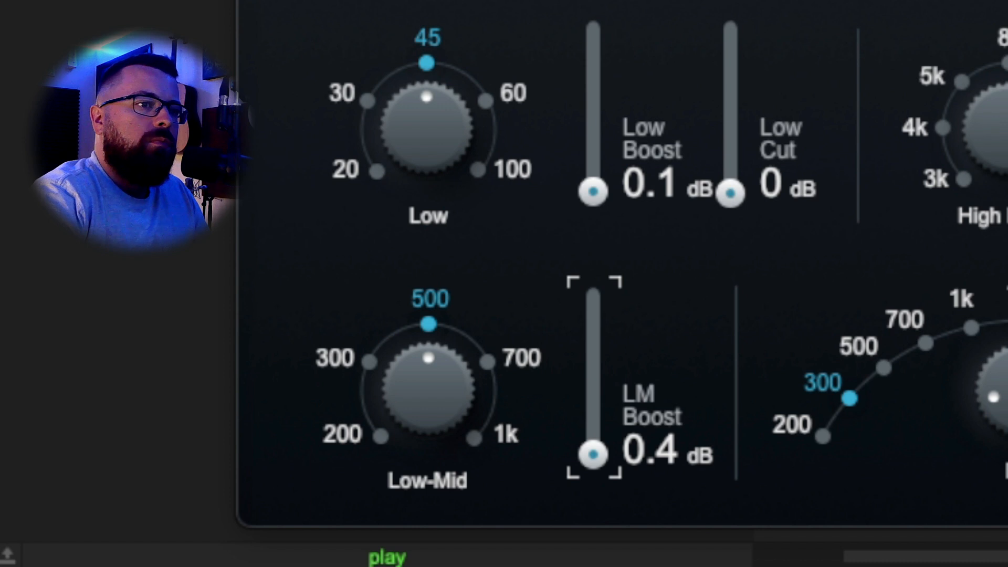
pyautogui.press('space')
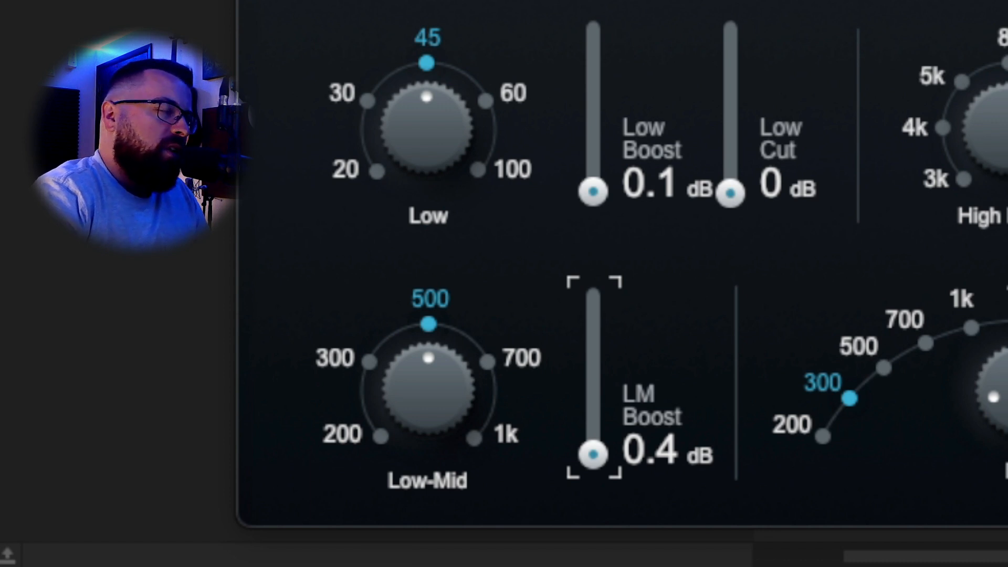
pyautogui.press('space')
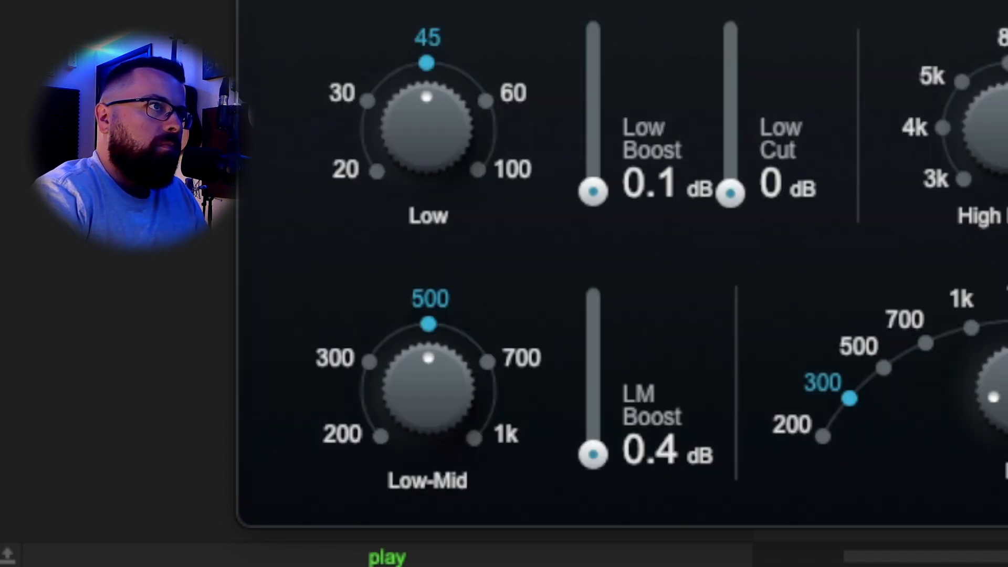
pyautogui.press('space')
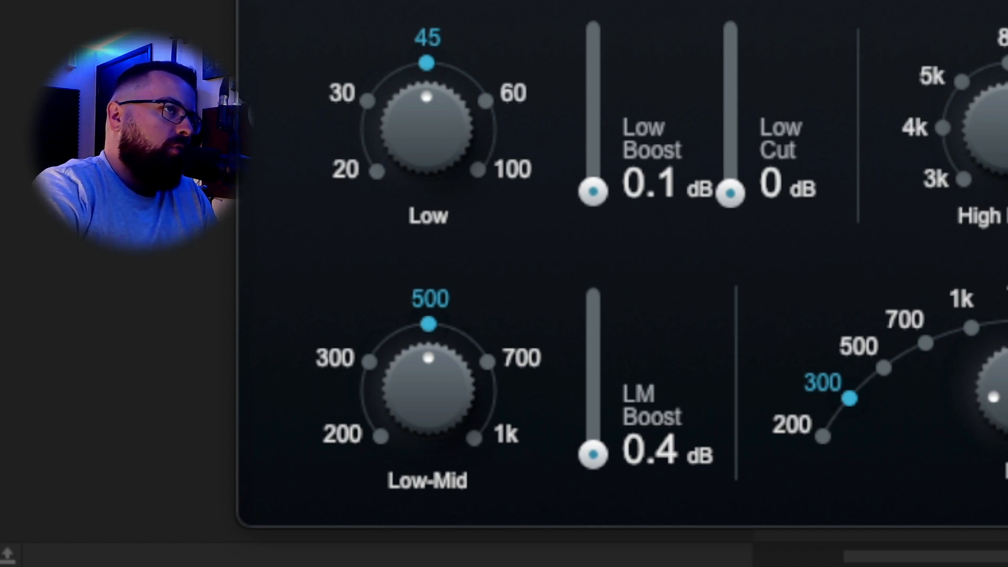
# In the Exciter, split the spectrum into three bands with crossovers between 300 and 600 Hz and just above 3 kHz
pyautogui.press('space')
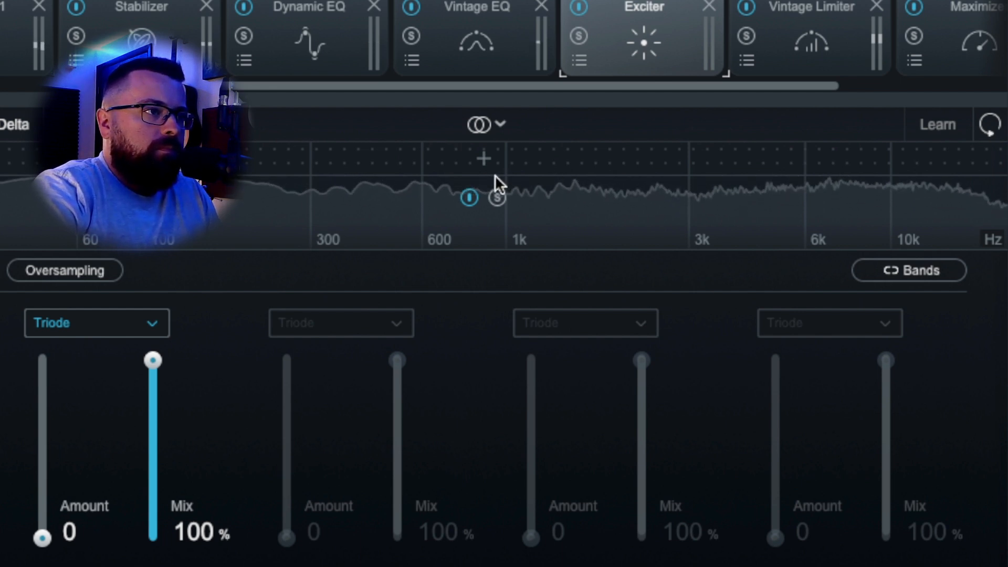
pyautogui.click(392, 158)
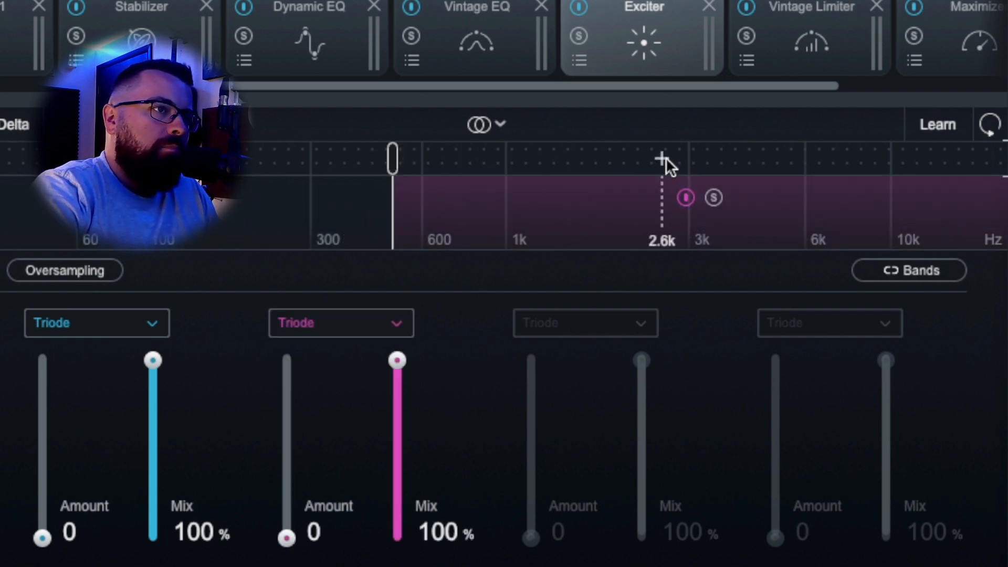
pyautogui.click(717, 159)
# Set the Exciter's middle Triode band to an Amount of 3.3 and a Mix of 13.1% during playback
pyautogui.moveTo(287, 539); pyautogui.dragTo(334, 463)
pyautogui.moveTo(396, 362); pyautogui.dragTo(411, 494)
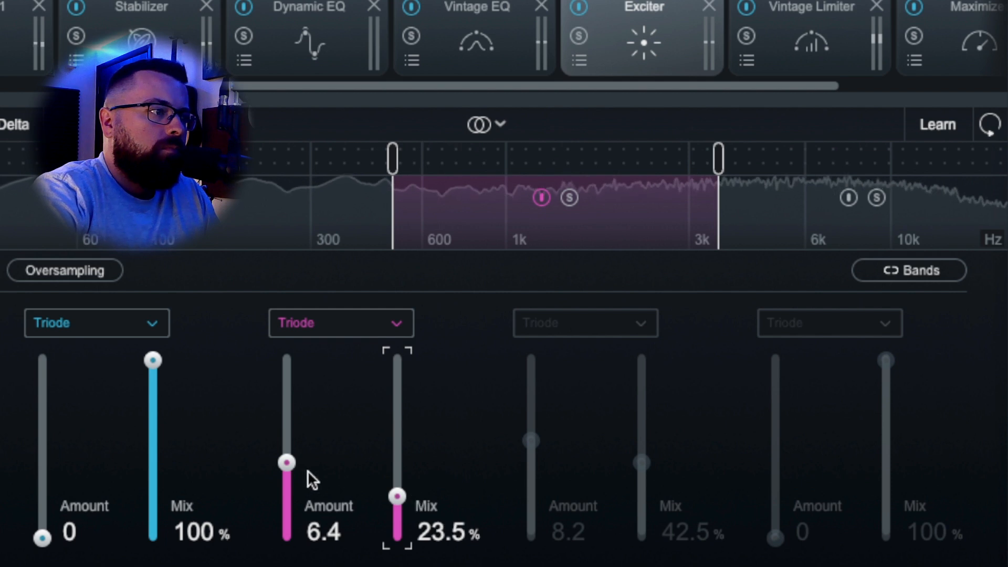
pyautogui.moveTo(287, 463); pyautogui.dragTo(288, 497)
pyautogui.moveTo(392, 500); pyautogui.dragTo(399, 511)
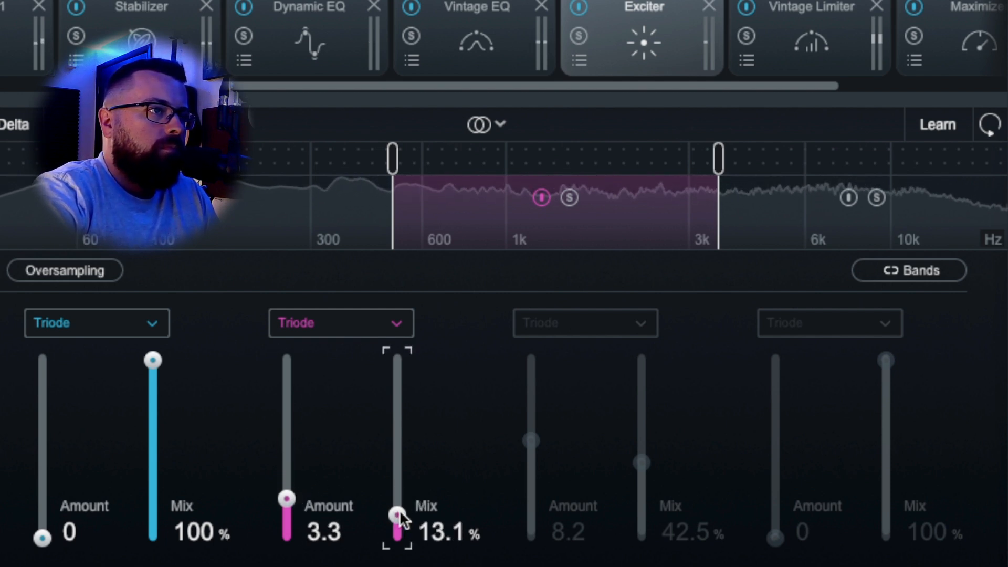
# Compare the track with the Exciter bypassed and enabled during playback, leaving it enabled
pyautogui.click(579, 8)
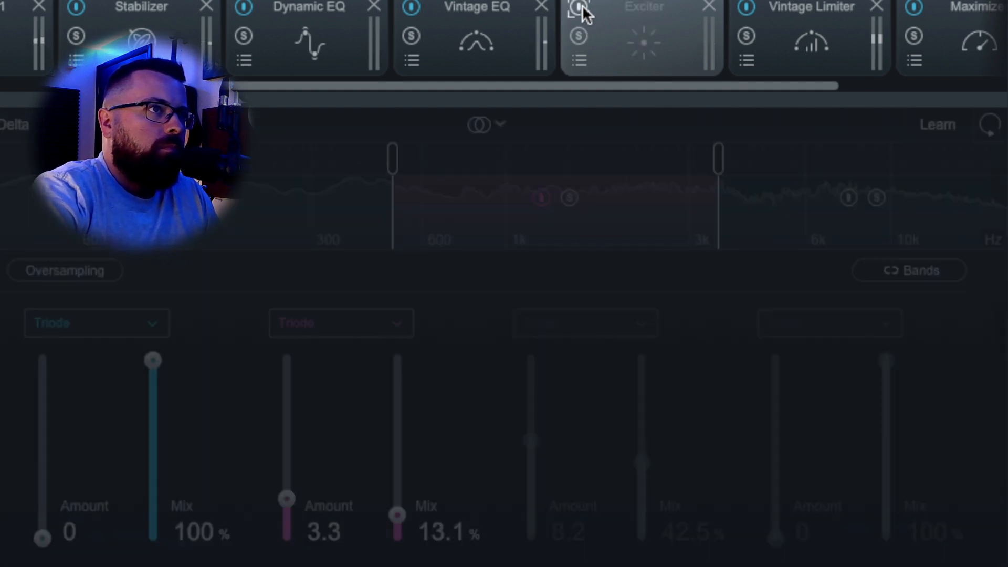
pyautogui.click(579, 7)
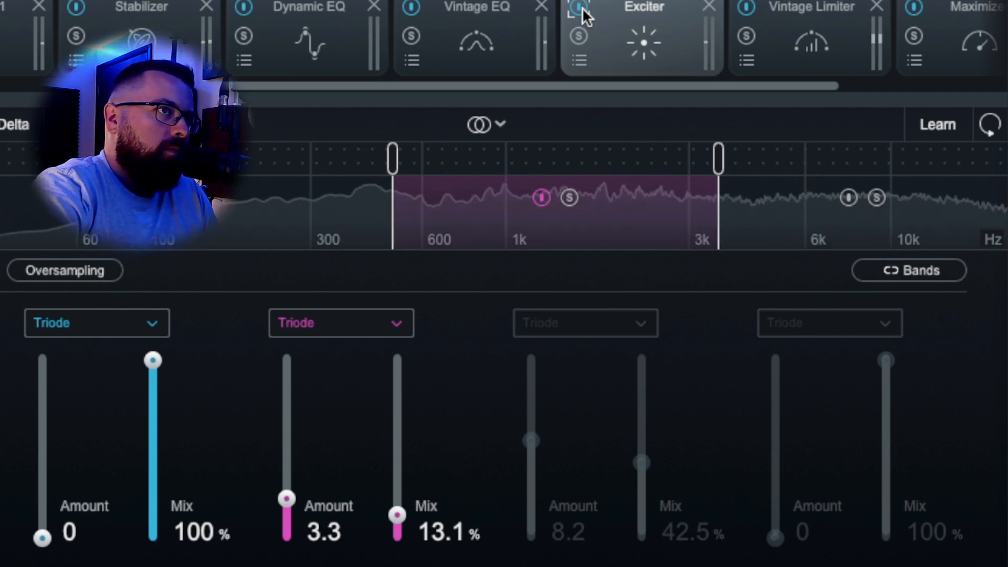
pyautogui.click(582, 8)
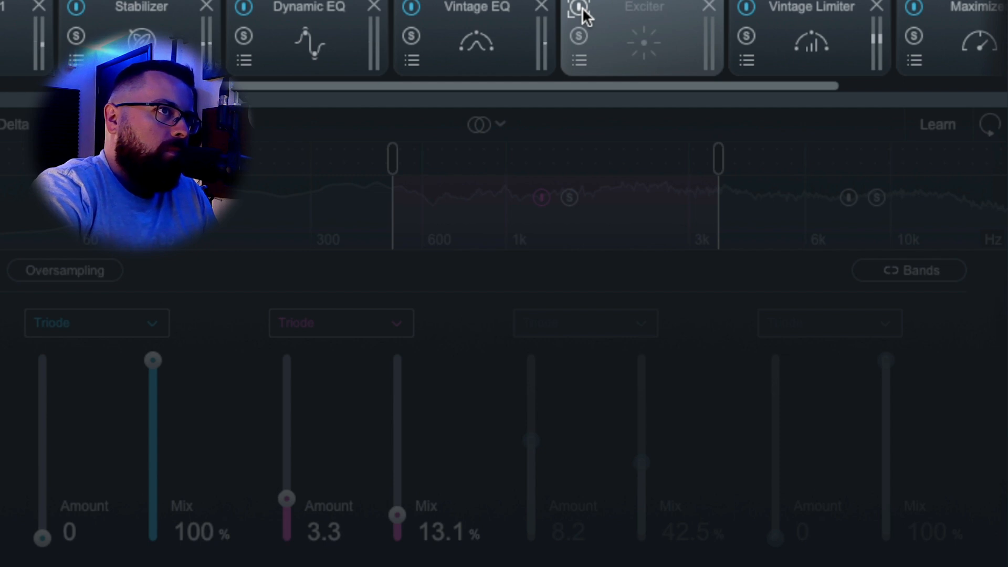
pyautogui.click(582, 7)
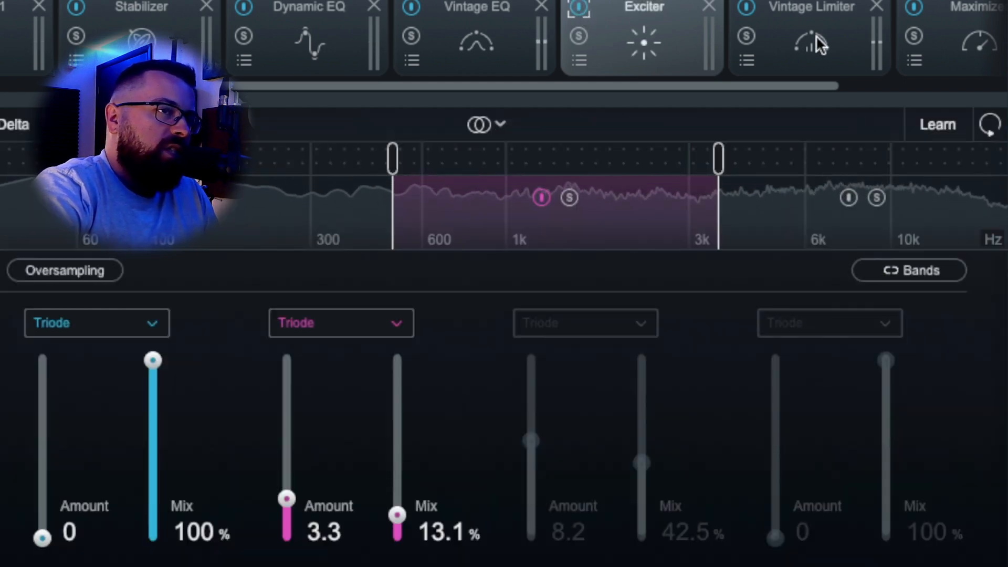
# Open the Vintage Limiter in Tube mode and lower its Threshold below -2.0 dB
pyautogui.moveTo(752, 84); pyautogui.dragTo(865, 87)
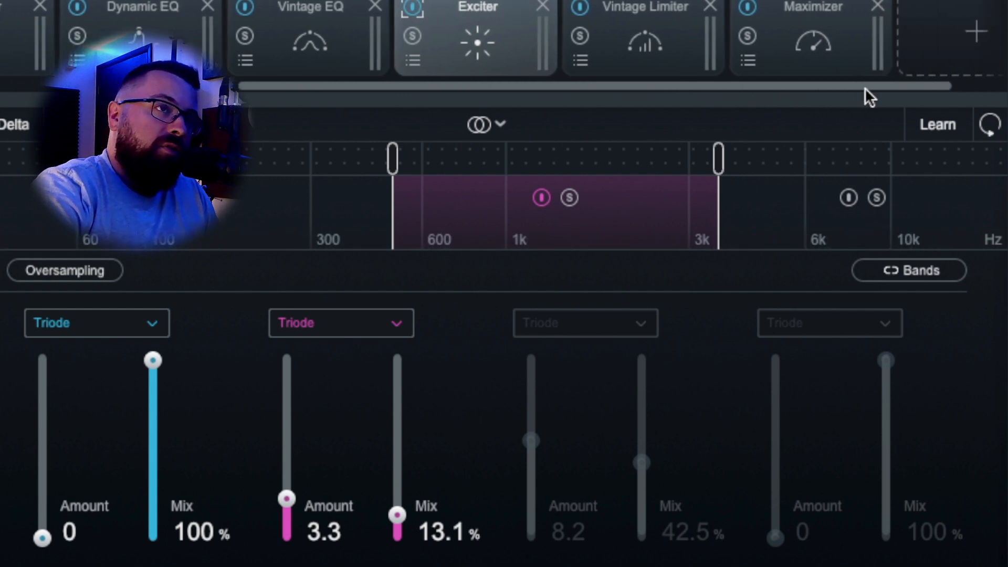
pyautogui.moveTo(681, 74); pyautogui.dragTo(725, 85)
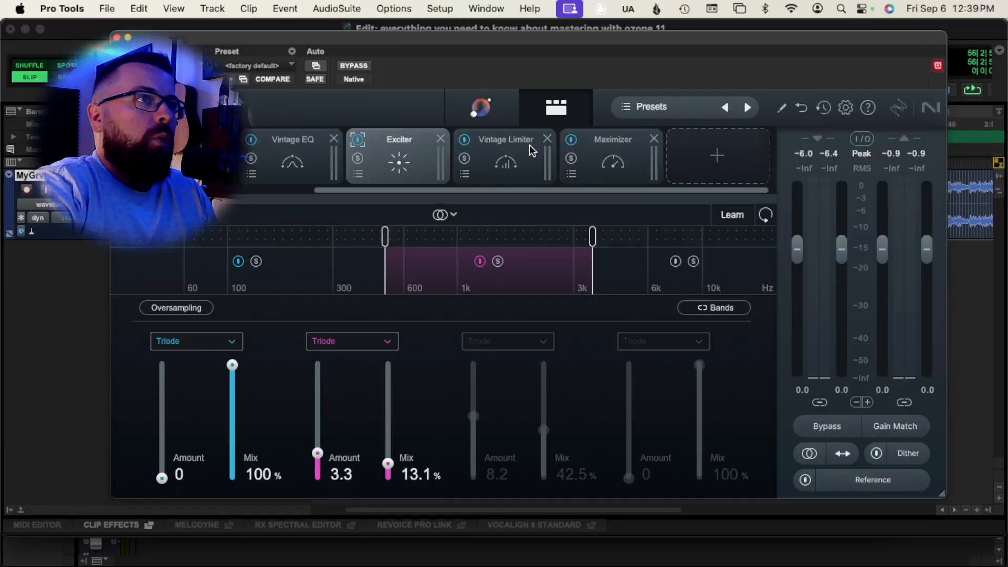
pyautogui.click(531, 151)
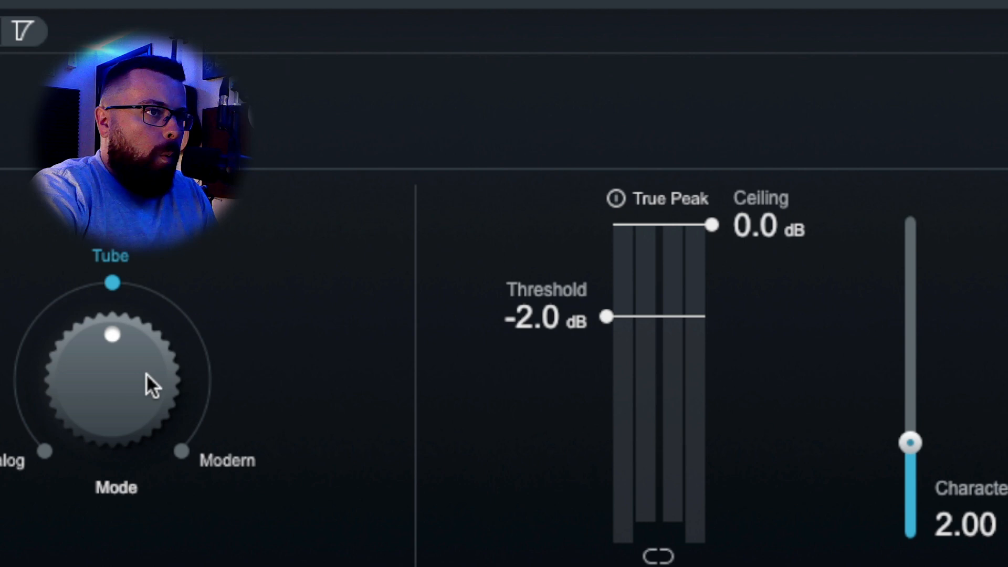
pyautogui.moveTo(602, 322); pyautogui.dragTo(642, 398)
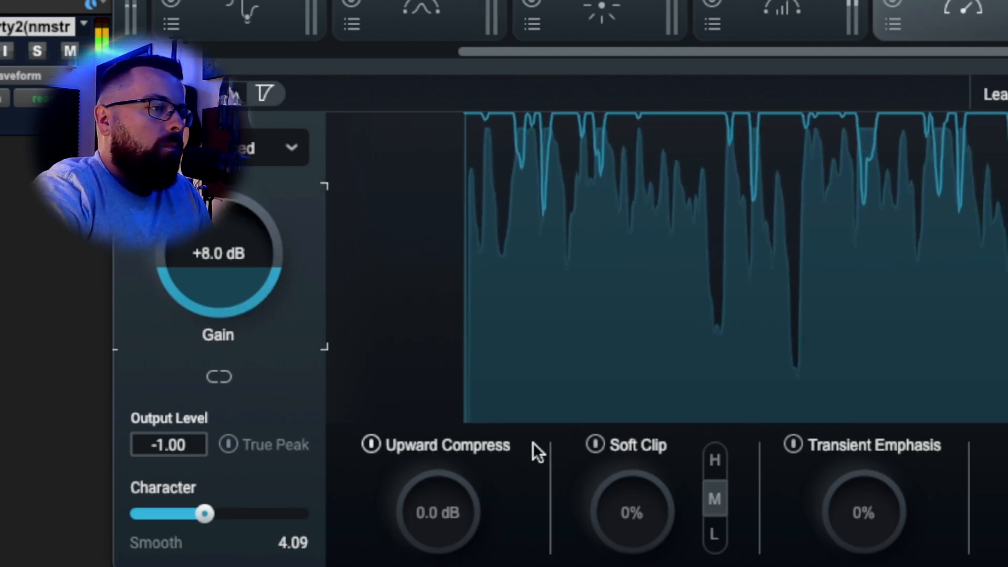
# Lower the Maximizer's Gain to 5.9 dB and enable Soft Clip at 32% with the medium shape
pyautogui.moveTo(225, 277); pyautogui.dragTo(228, 320)
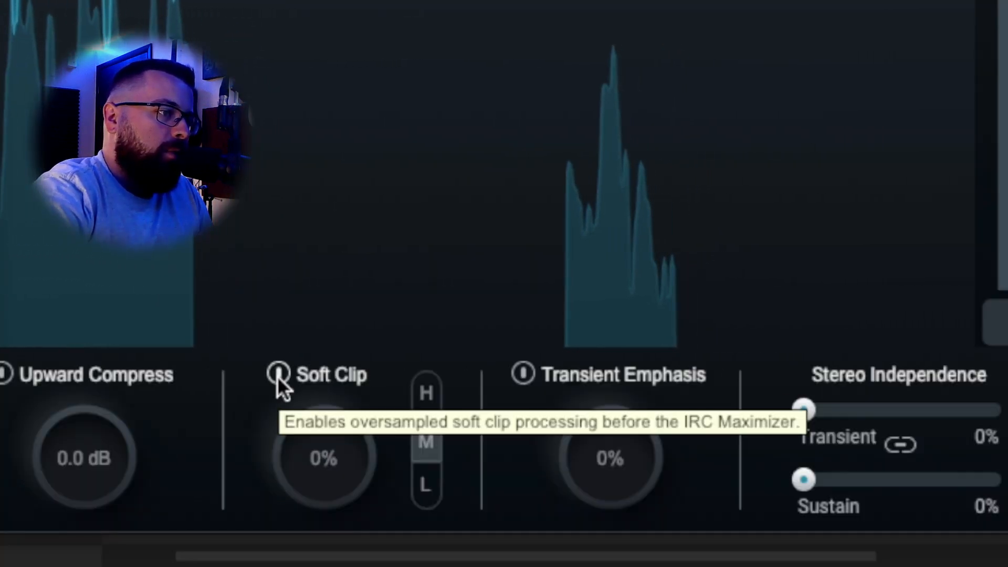
pyautogui.click(278, 376)
pyautogui.moveTo(348, 462); pyautogui.dragTo(262, 346)
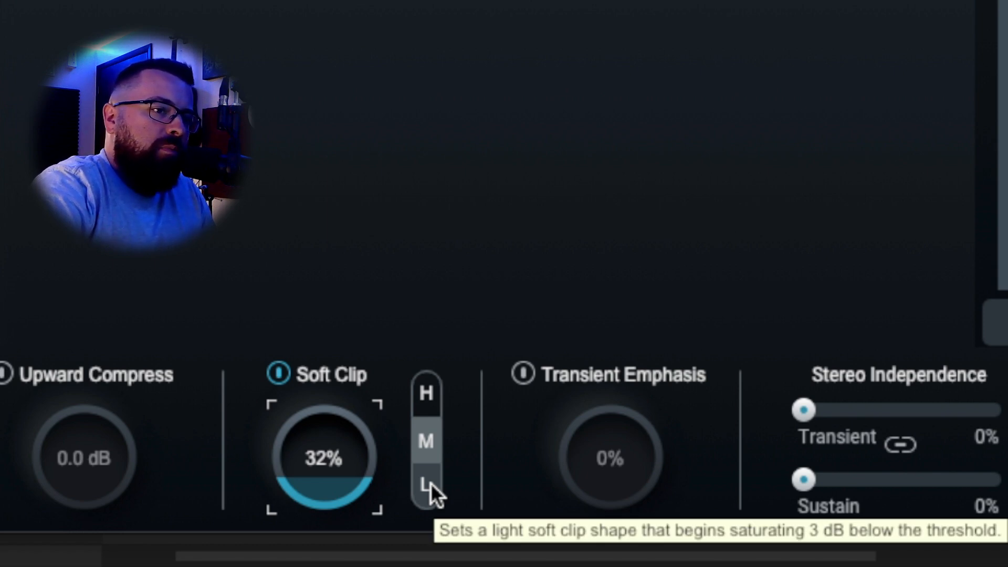
pyautogui.click(429, 436)
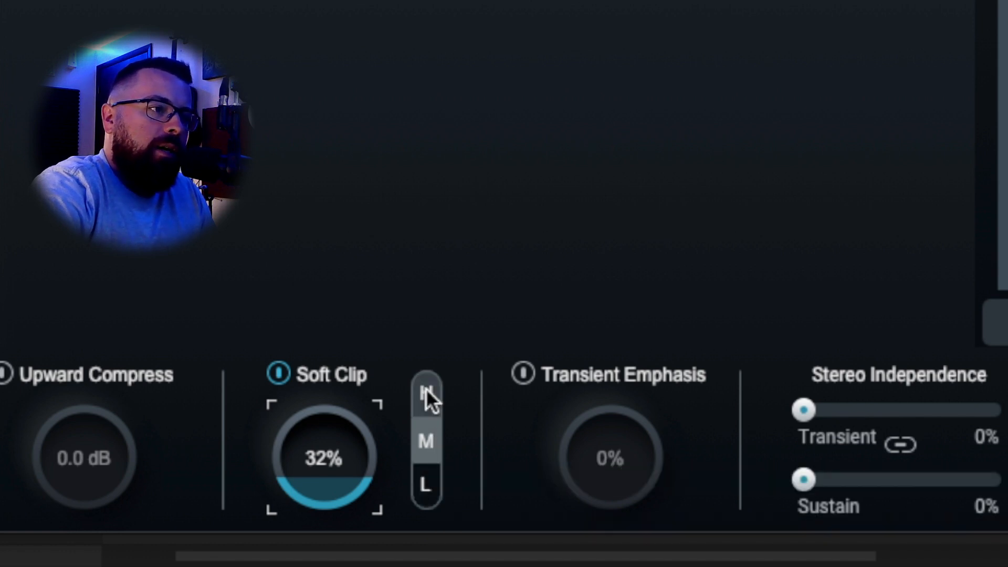
# Compare the track with the Maximizer's Soft Clip off and on during playback, leaving it on
pyautogui.press('space')
pyautogui.moveTo(316, 475); pyautogui.dragTo(317, 472)
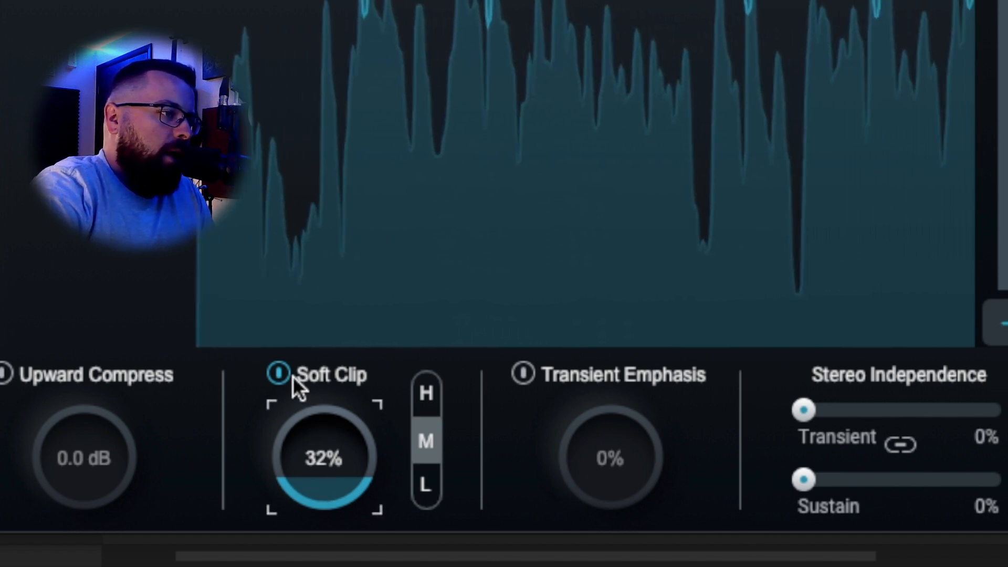
pyautogui.click(278, 373)
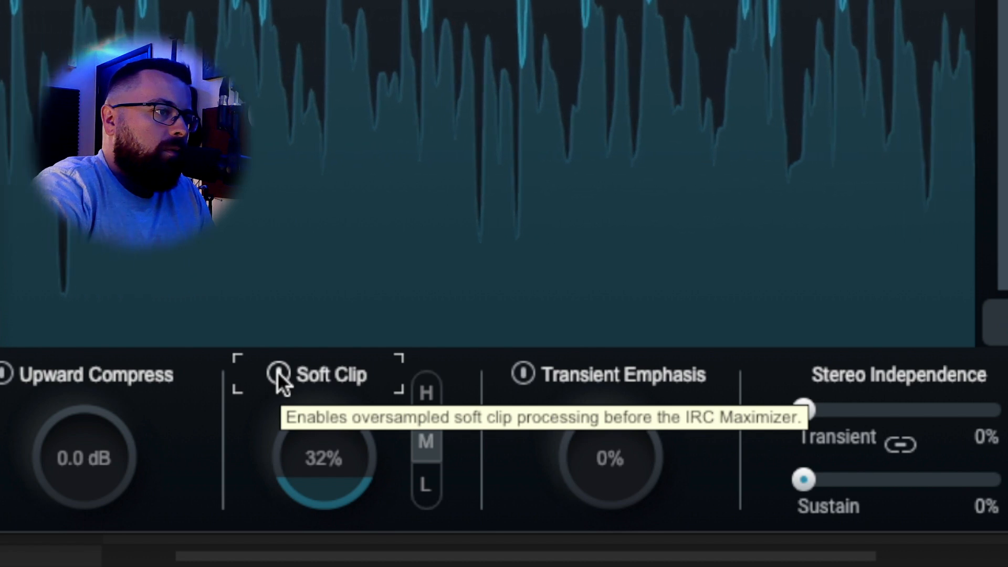
pyautogui.click(278, 373)
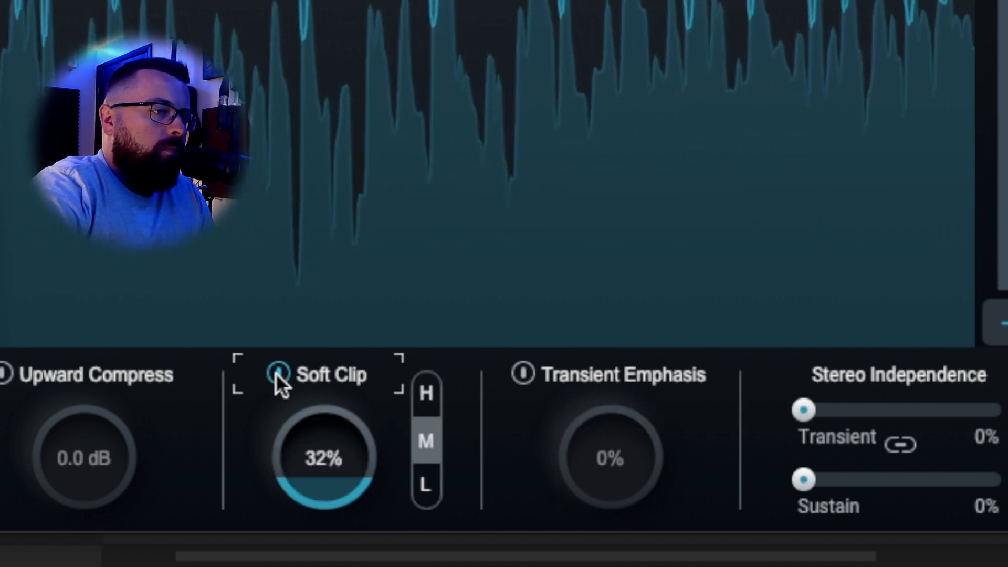
pyautogui.press('space')
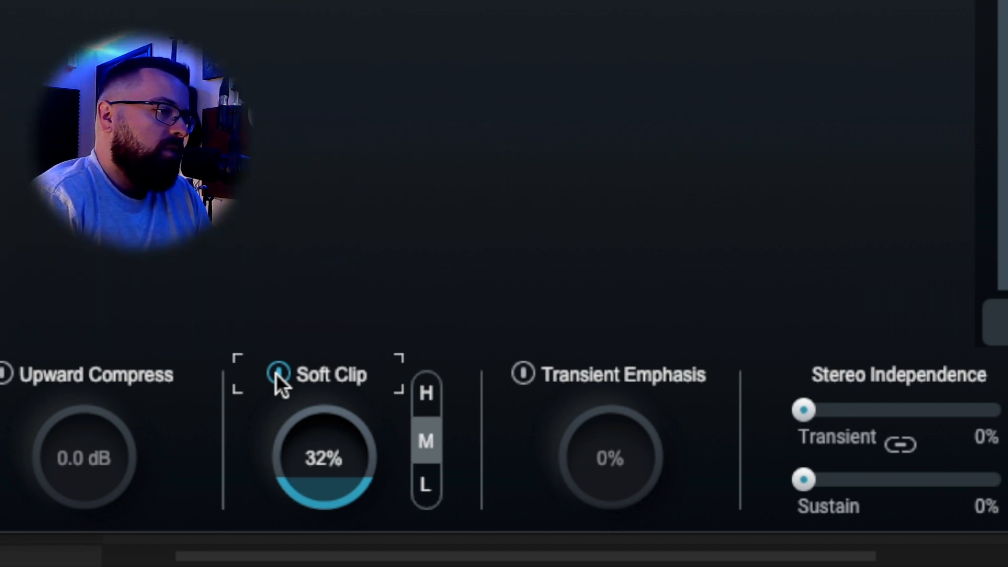
pyautogui.click(276, 373)
pyautogui.press('space')
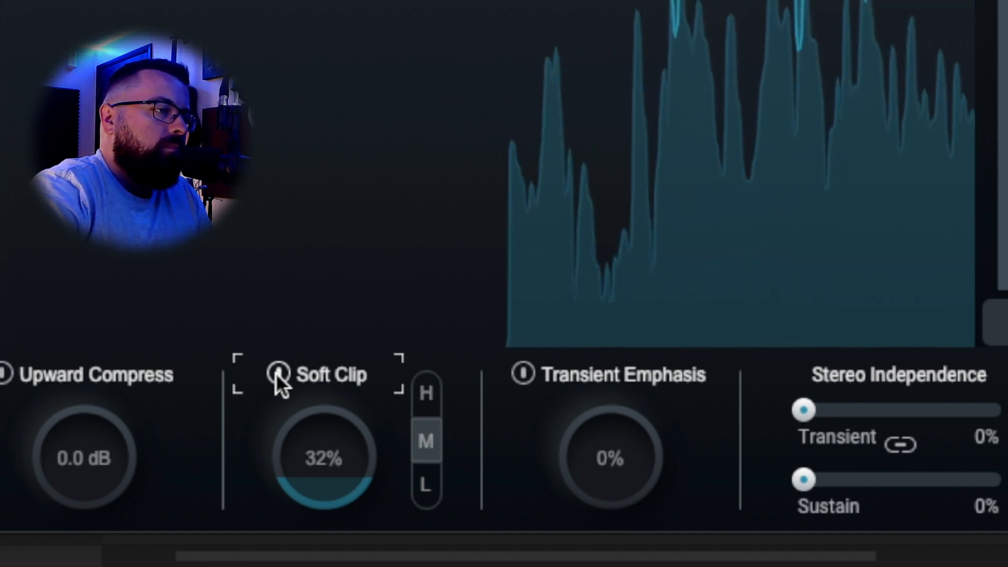
pyautogui.click(276, 374)
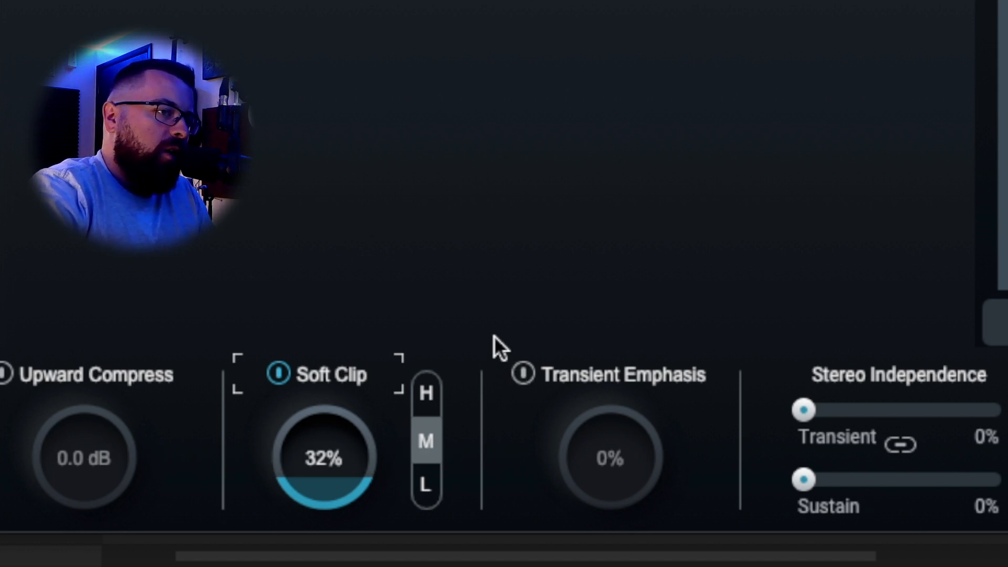
# Enable the Maximizer's Transient Emphasis and set it to 11% while the track plays
pyautogui.click(530, 374)
pyautogui.moveTo(610, 474); pyautogui.dragTo(587, 448)
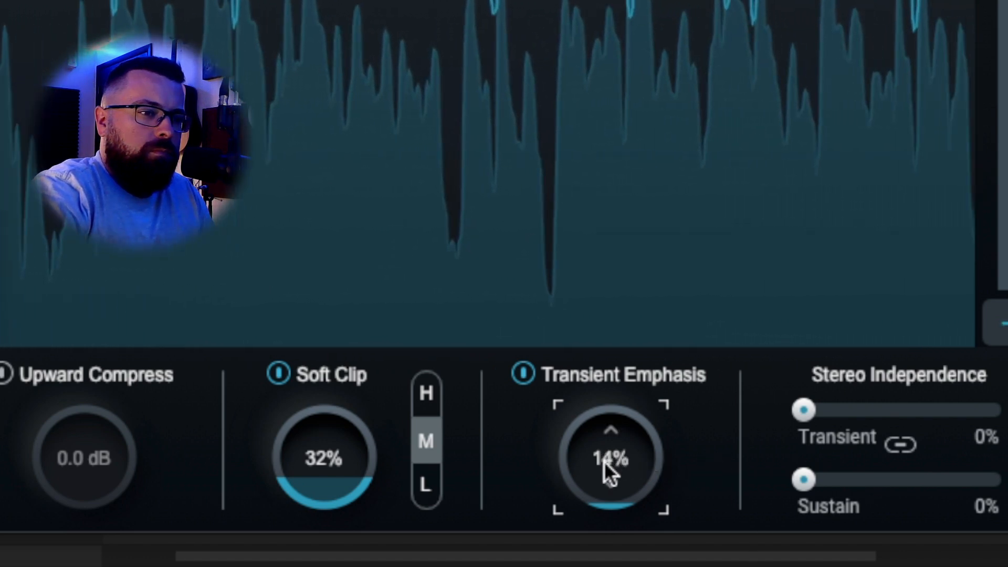
pyautogui.moveTo(605, 462); pyautogui.dragTo(604, 467)
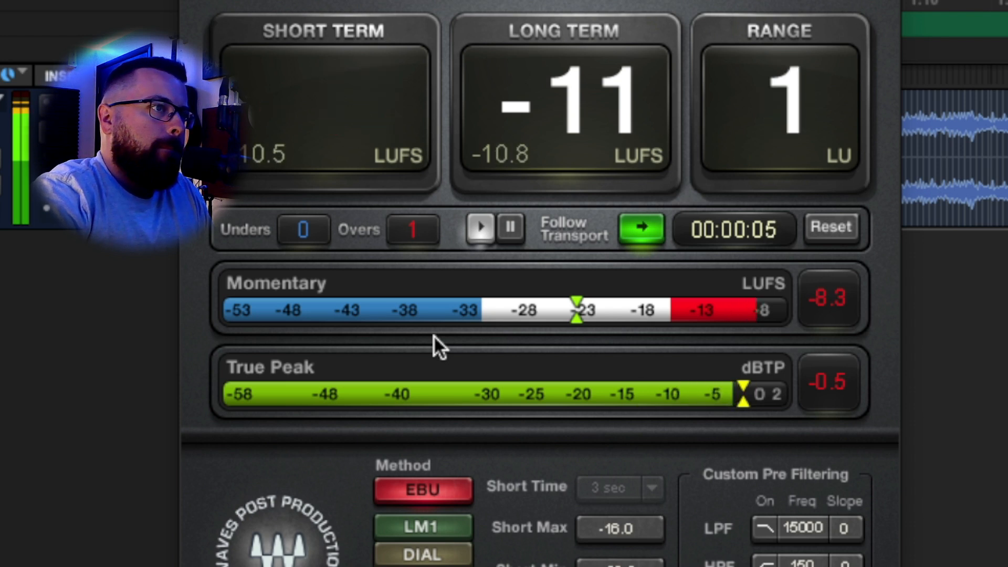
# Reset the loudness meter, raise the Maximizer's Gain to 7.0 dB and recheck the loudness
pyautogui.click(835, 223)
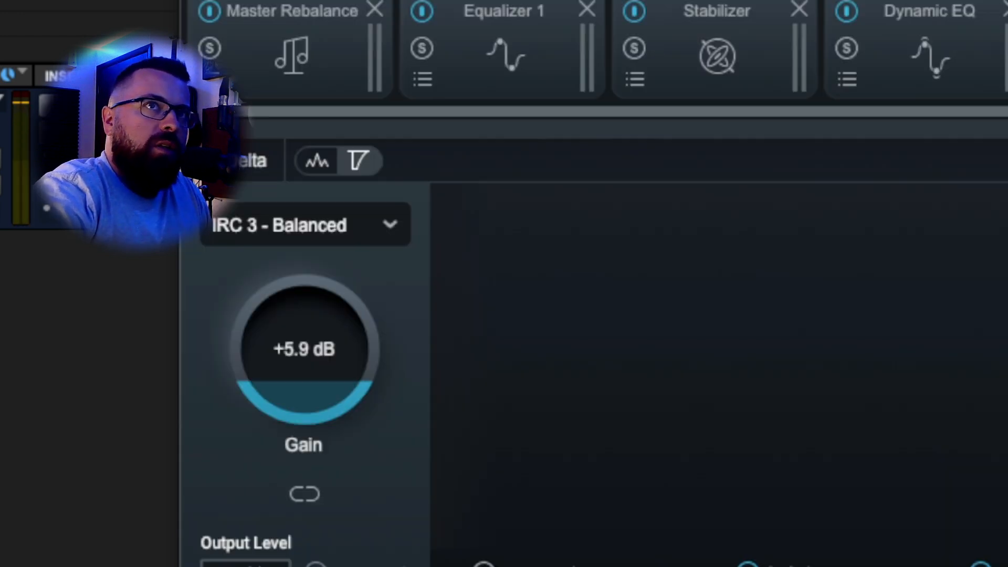
pyautogui.moveTo(871, 69); pyautogui.dragTo(1007, 65)
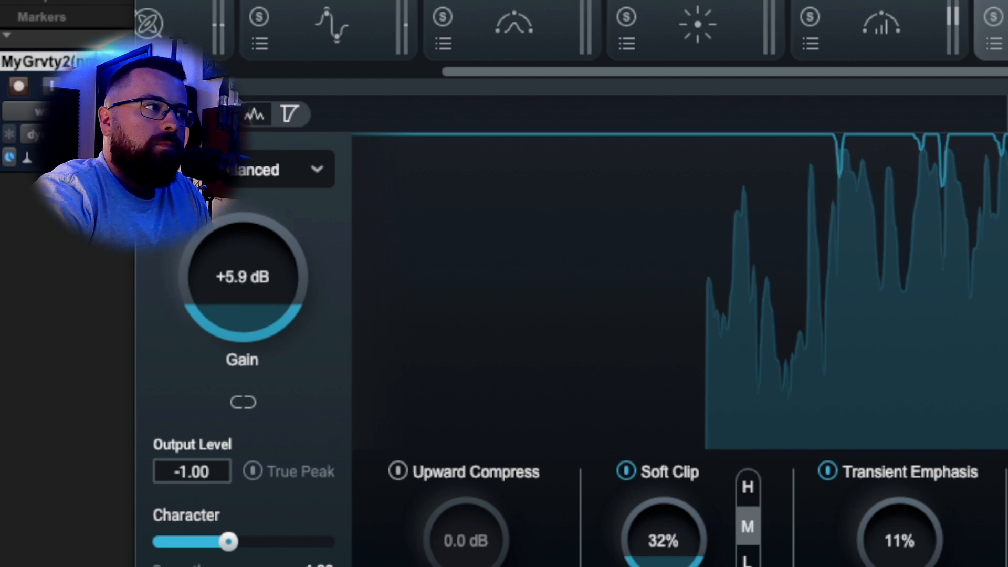
pyautogui.moveTo(254, 287); pyautogui.dragTo(276, 263)
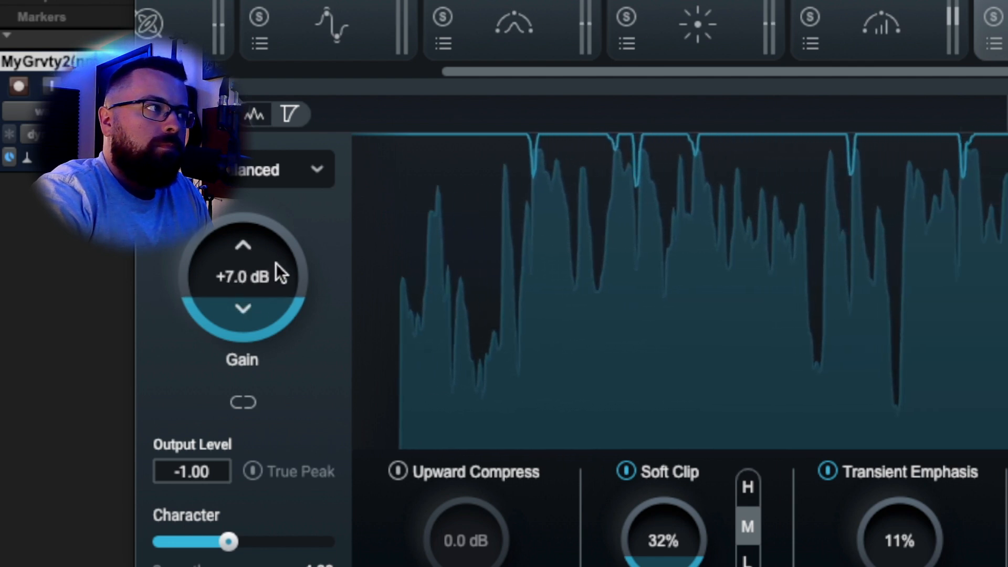
pyautogui.moveTo(420, 0); pyautogui.dragTo(686, 10)
pyautogui.click(221, 88)
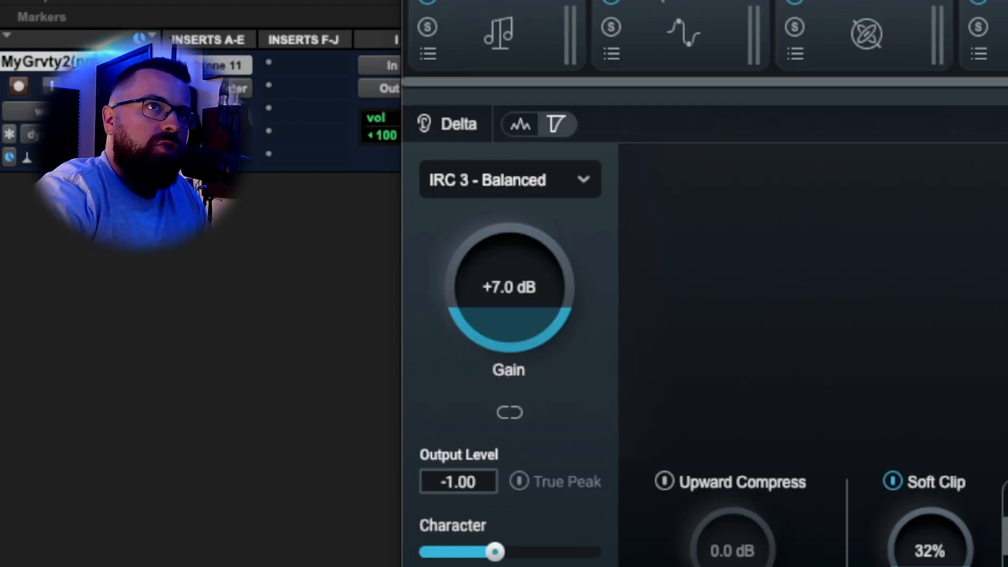
pyautogui.moveTo(703, 3); pyautogui.dragTo(358, 13)
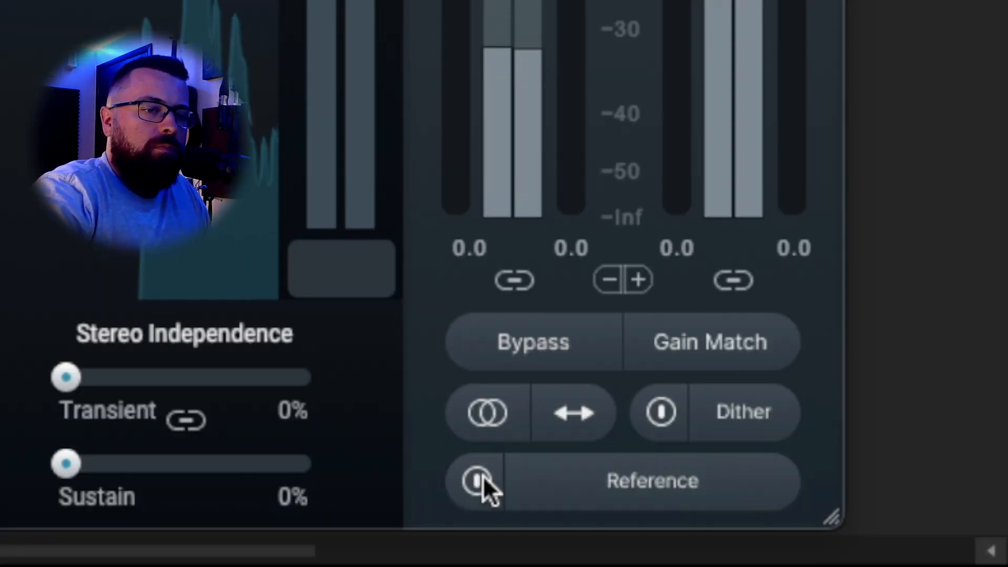
# Switch reference playback on and off to compare the master with the reference track, leaving it off
pyautogui.click(481, 478)
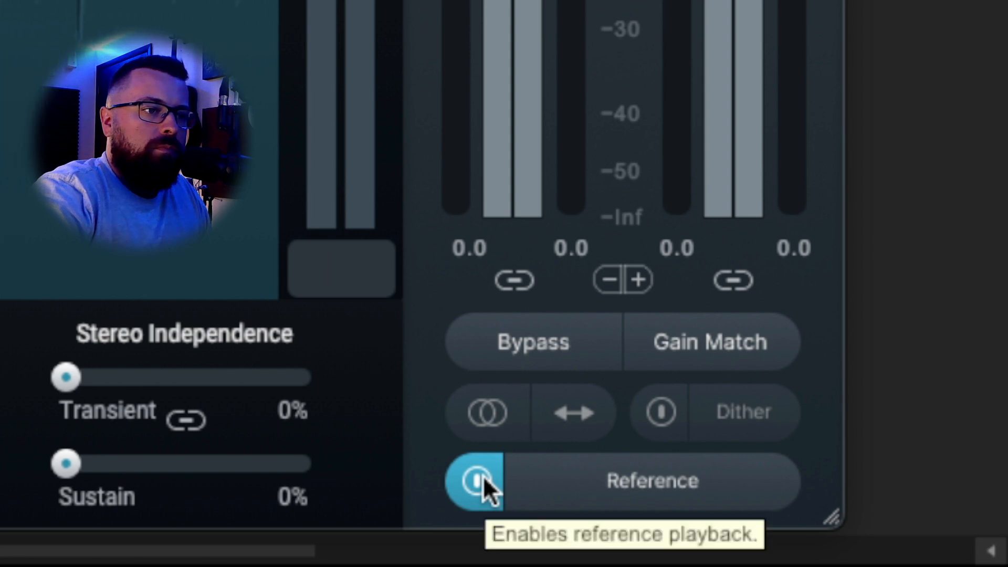
pyautogui.click(483, 476)
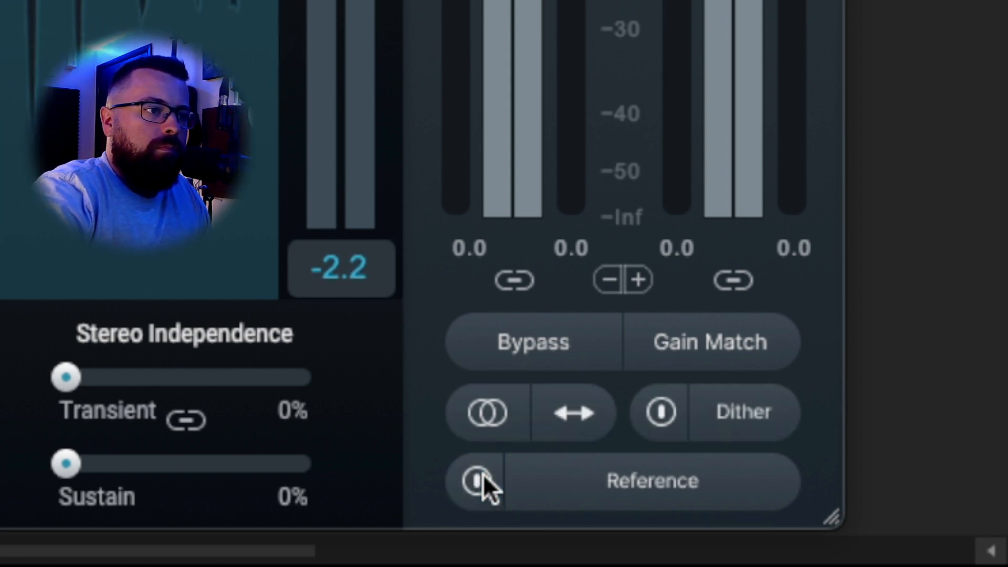
pyautogui.press('space')
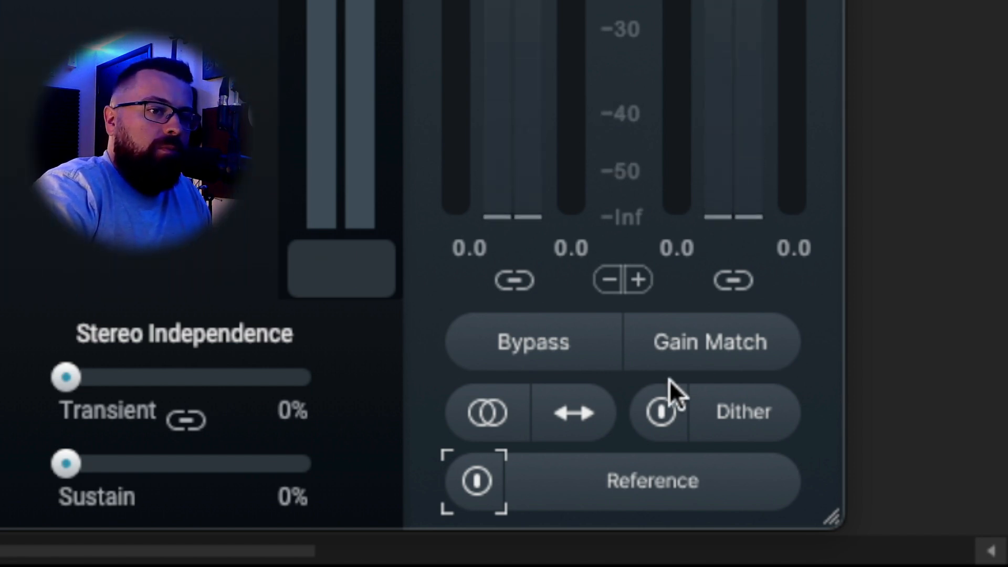
pyautogui.press('space')
pyautogui.click(484, 489)
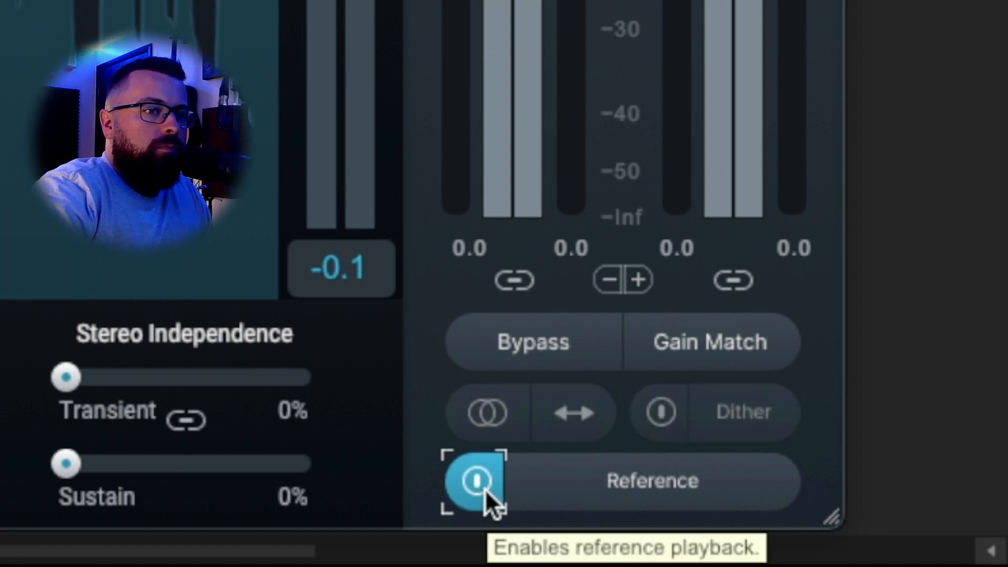
pyautogui.click(485, 489)
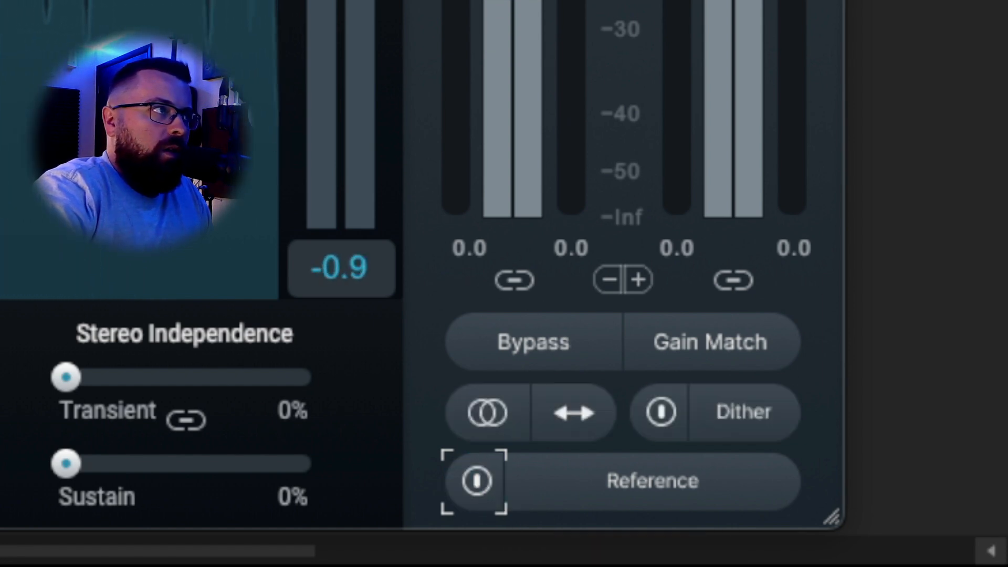
pyautogui.press('space')
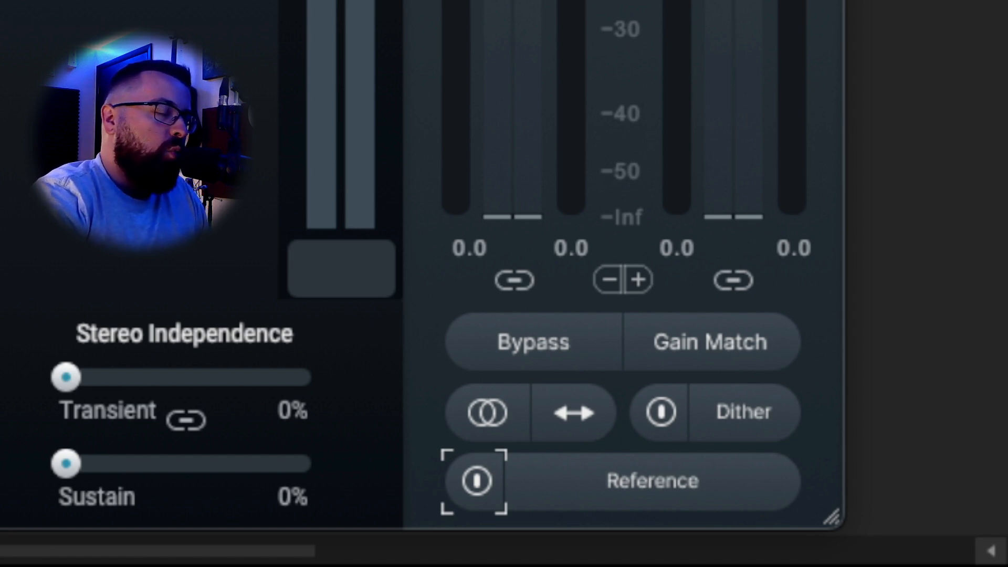
pyautogui.press('space')
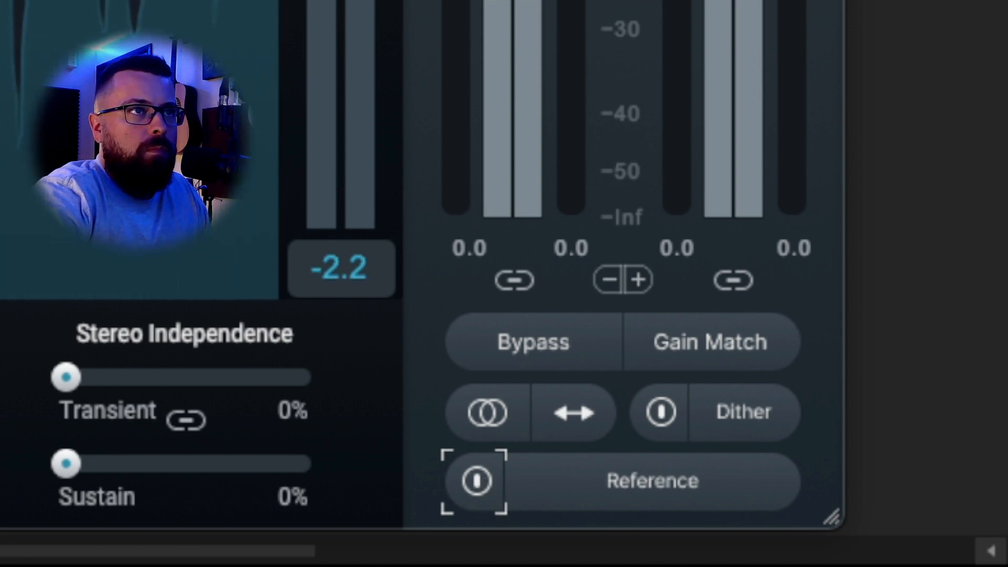
pyautogui.press('space')
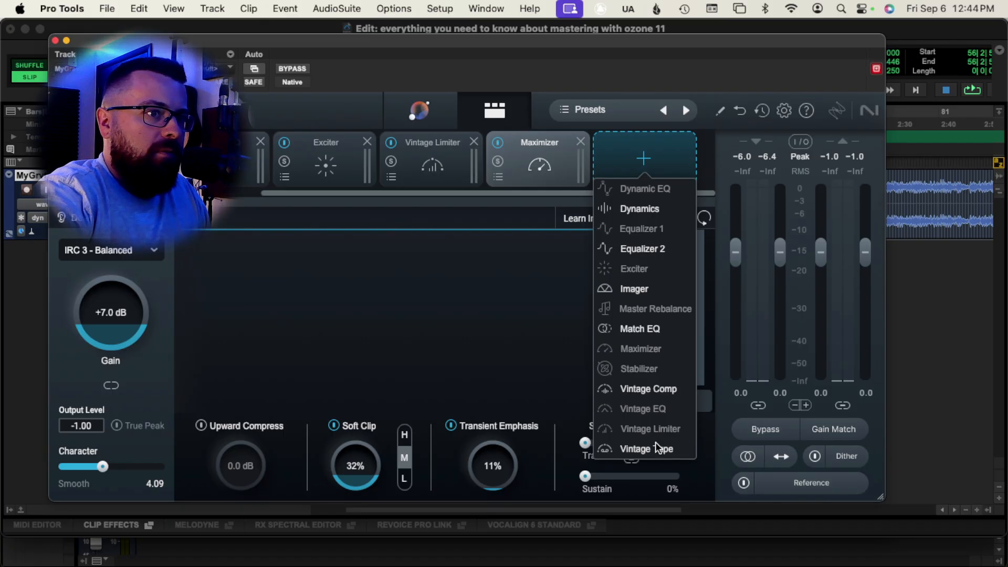
# Add a Vintage Tape module at the start of the chain and set its High Emphasis to 2.1 during playback
pyautogui.click(270, 394)
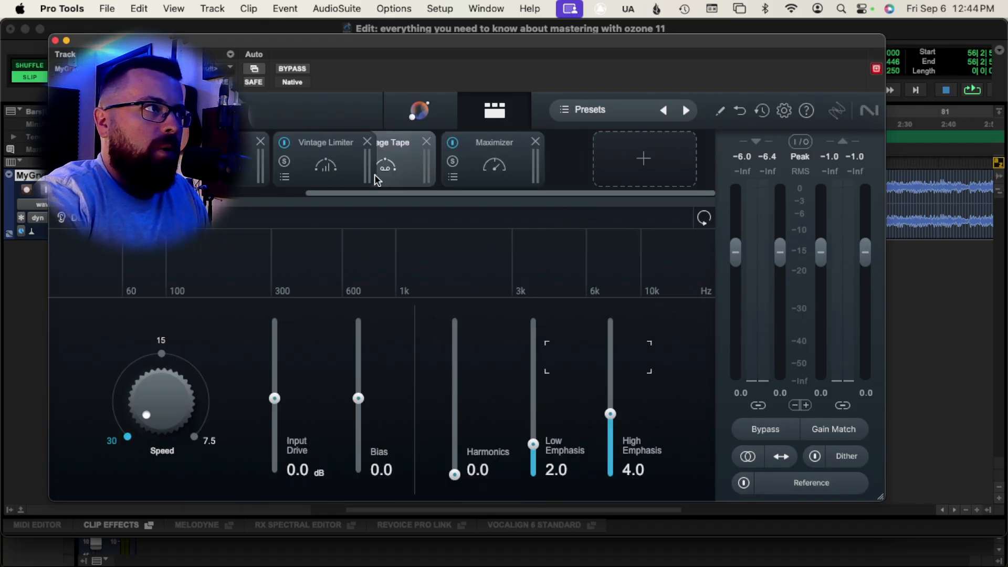
pyautogui.moveTo(375, 179); pyautogui.dragTo(19, 185)
pyautogui.press('space')
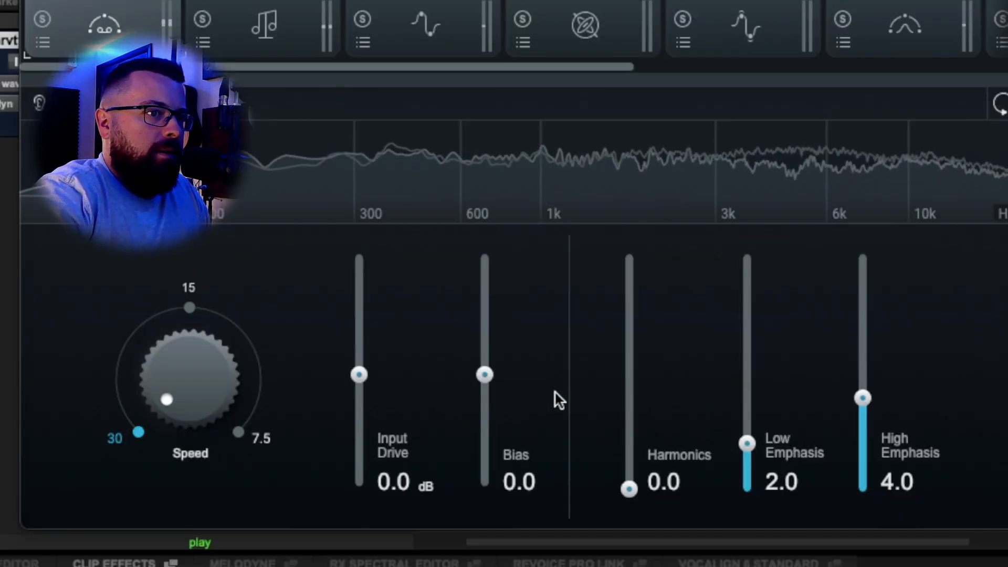
pyautogui.moveTo(609, 413); pyautogui.dragTo(610, 443)
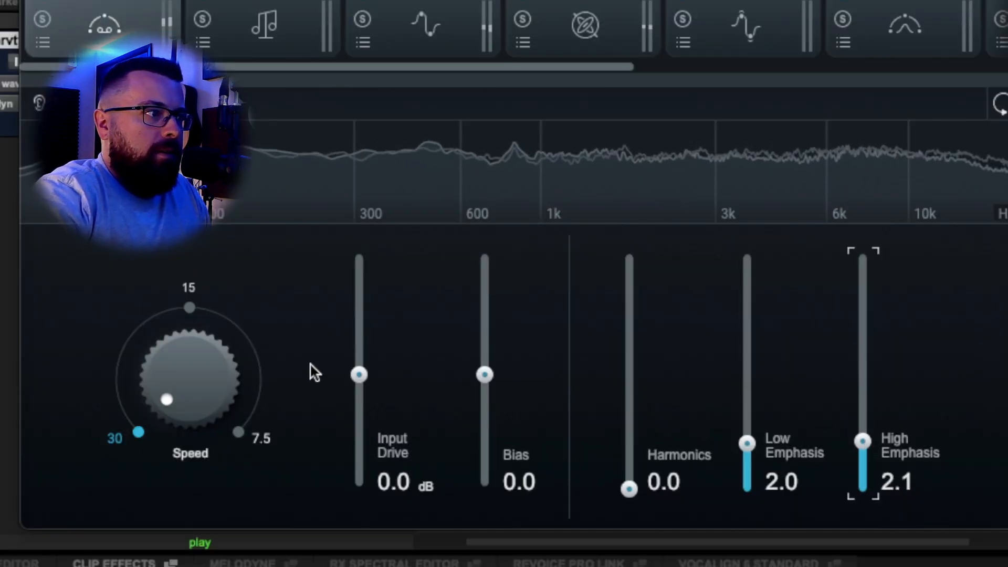
# On the Vintage Tape, set Input Drive to 1.6 dB, Harmonics to 3.5, Low Emphasis to 0.9 and High Emphasis to 1.2
pyautogui.moveTo(361, 374); pyautogui.dragTo(385, 355)
pyautogui.moveTo(630, 480); pyautogui.dragTo(644, 414)
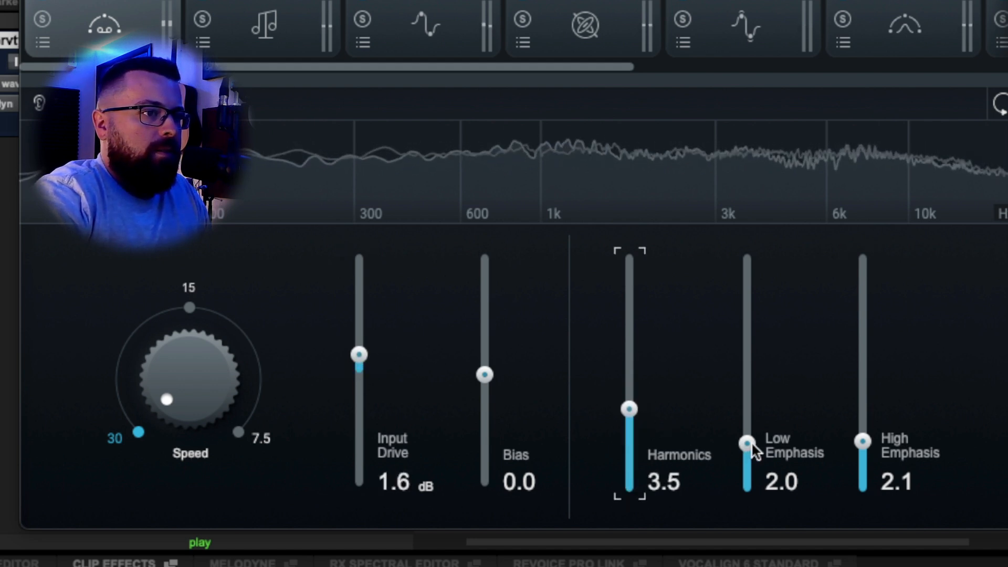
pyautogui.moveTo(747, 442); pyautogui.dragTo(748, 469)
pyautogui.moveTo(862, 441); pyautogui.dragTo(862, 461)
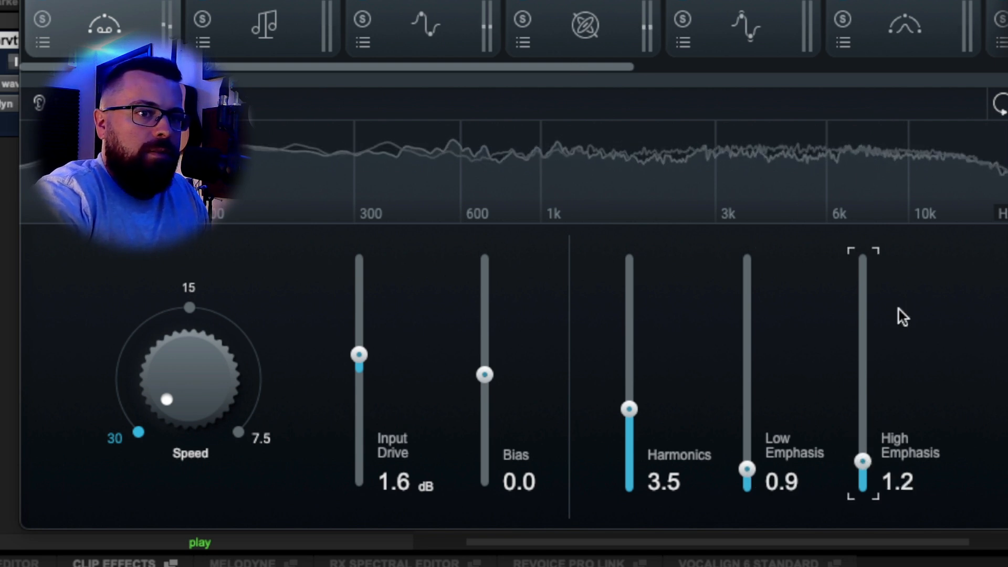
# Compare the master with the reference track by toggling reference playback, also with the reference view open, and stop with the reference off
pyautogui.click(528, 502)
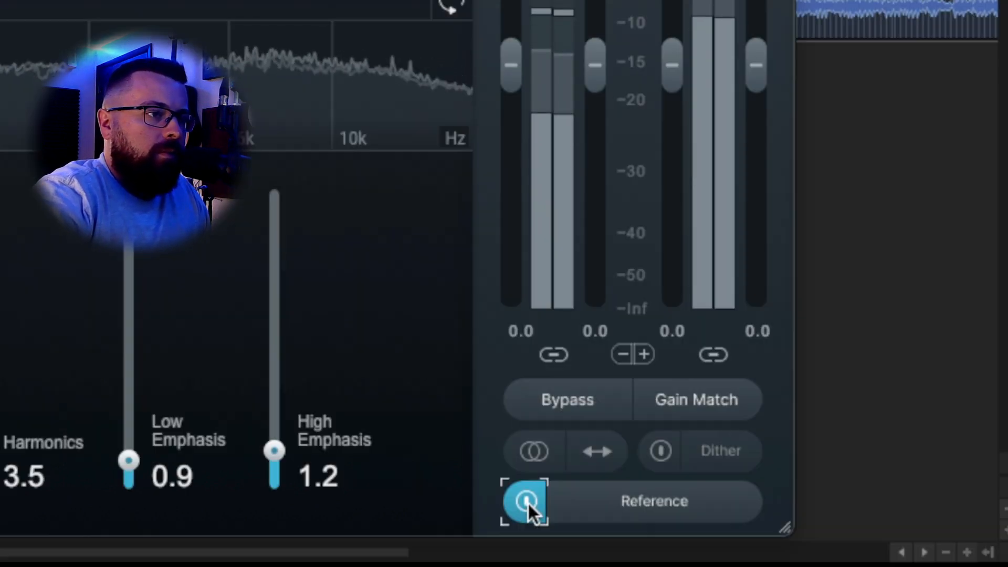
pyautogui.click(529, 502)
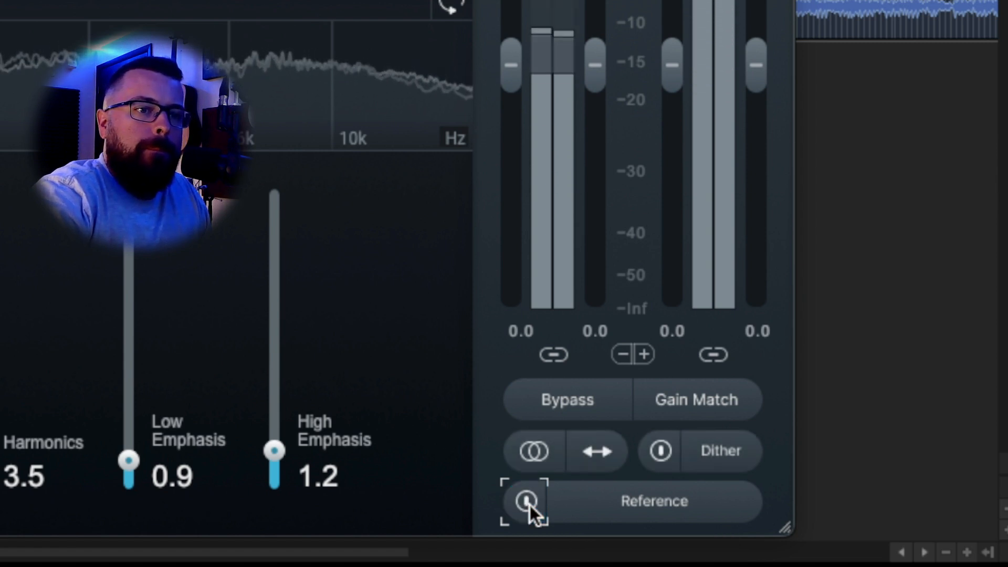
pyautogui.click(530, 504)
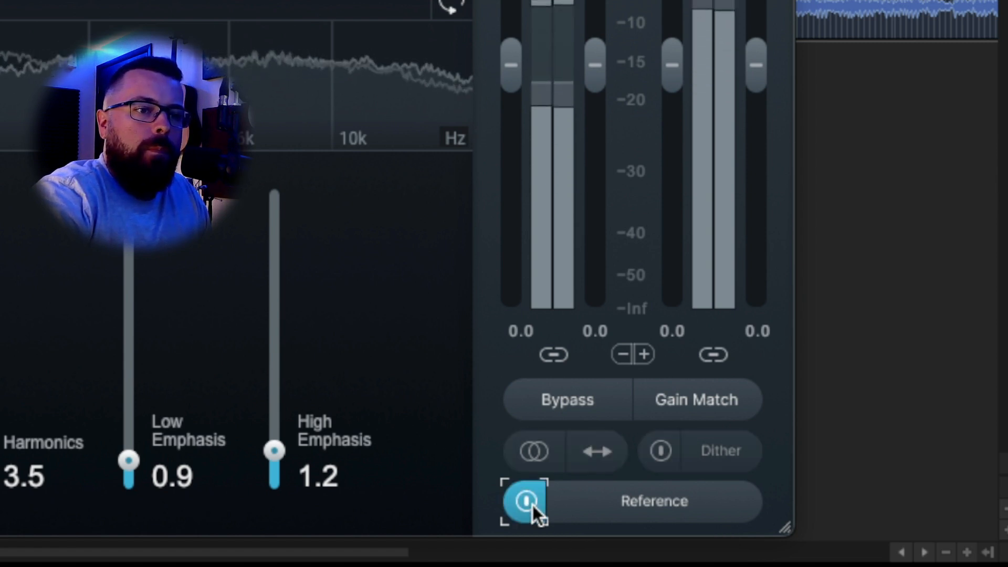
pyautogui.click(531, 503)
pyautogui.click(647, 505)
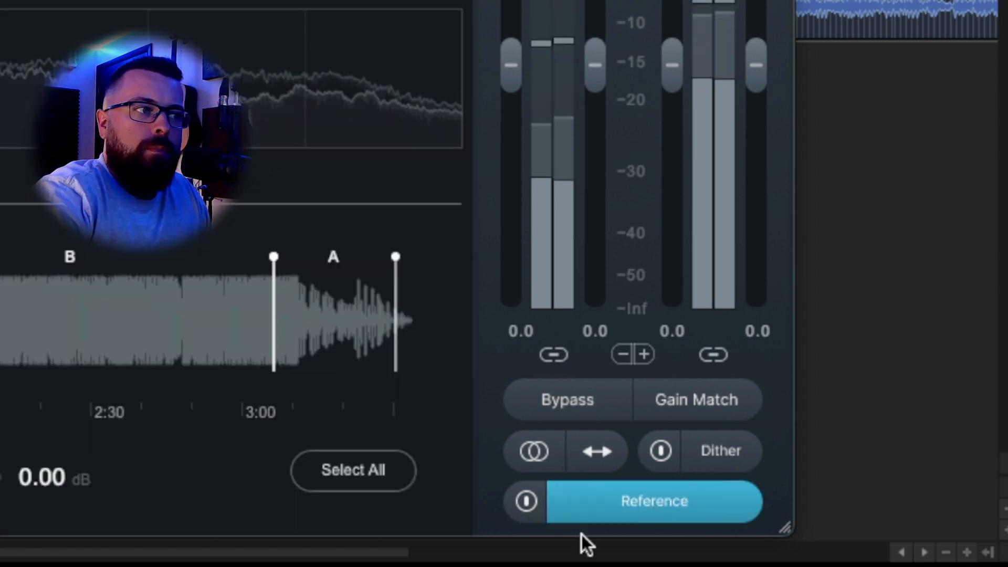
pyautogui.click(522, 501)
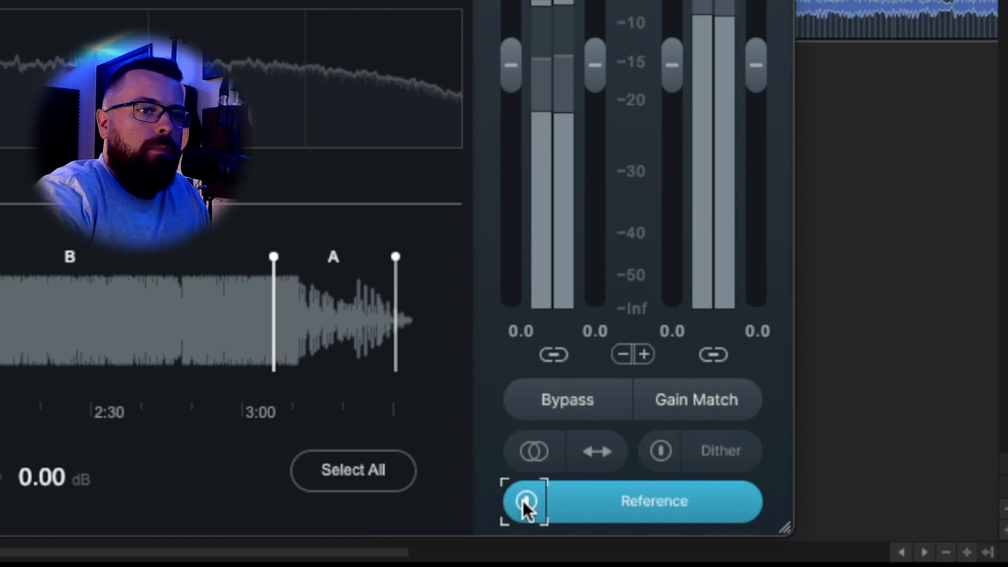
pyautogui.click(523, 500)
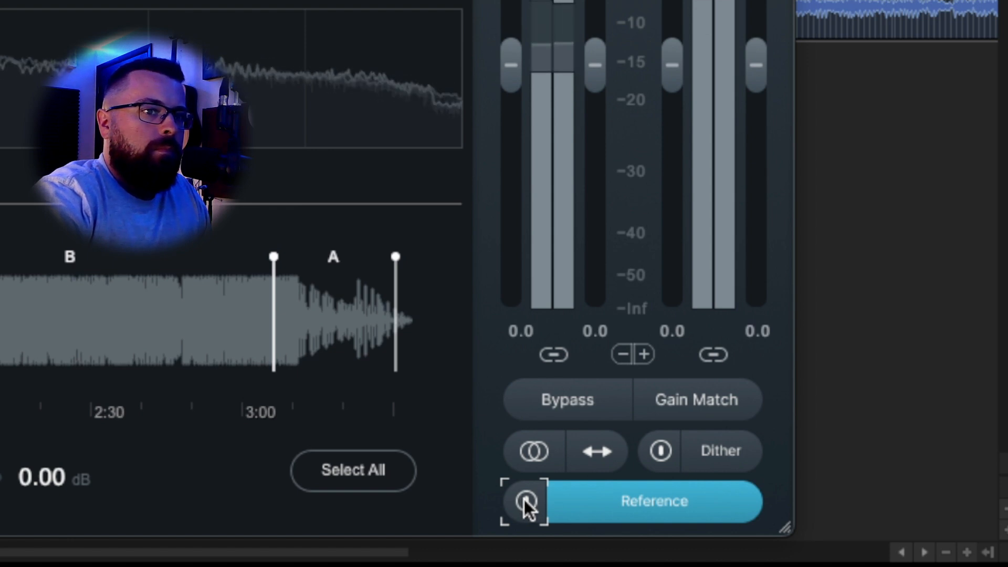
pyautogui.press('space')
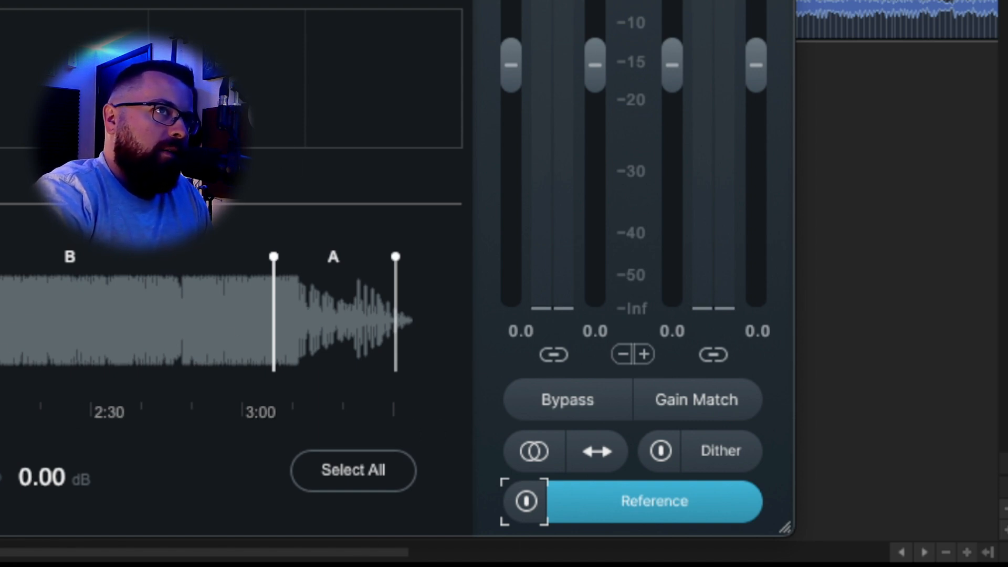
pyautogui.click(525, 501)
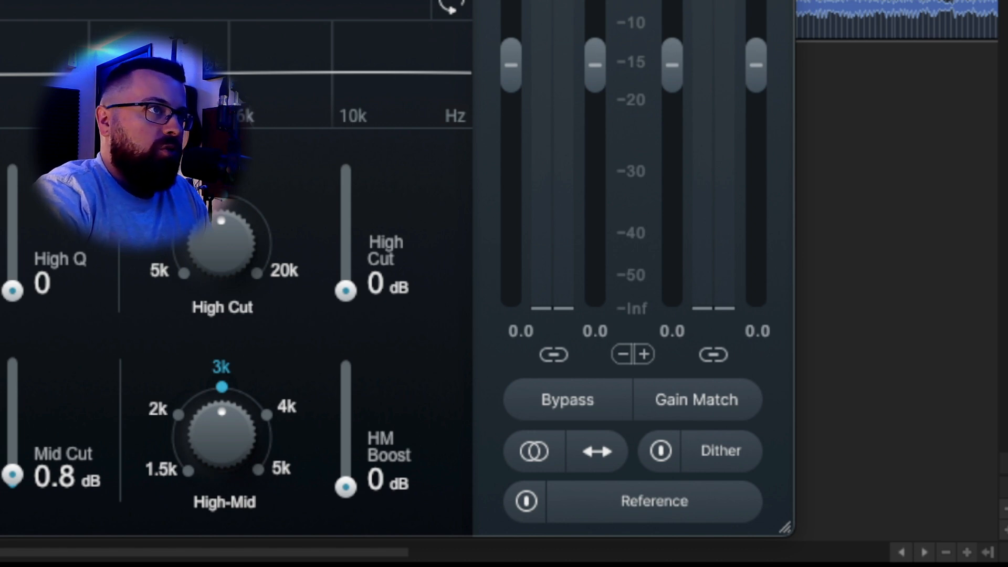
# Add a Dynamics module before the Vintage EQ and split it into a low band and a high band
pyautogui.click(340, 1)
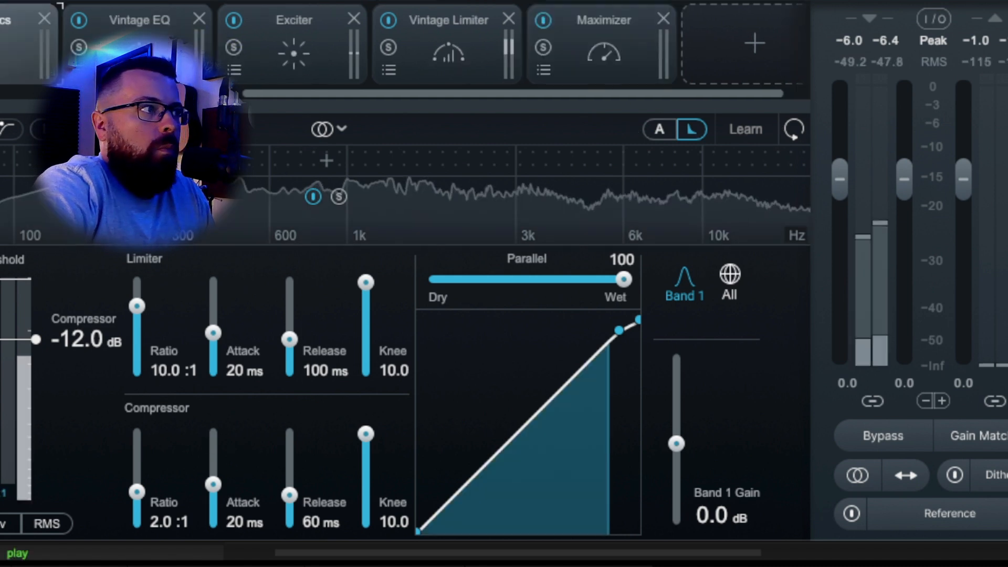
pyautogui.press('space')
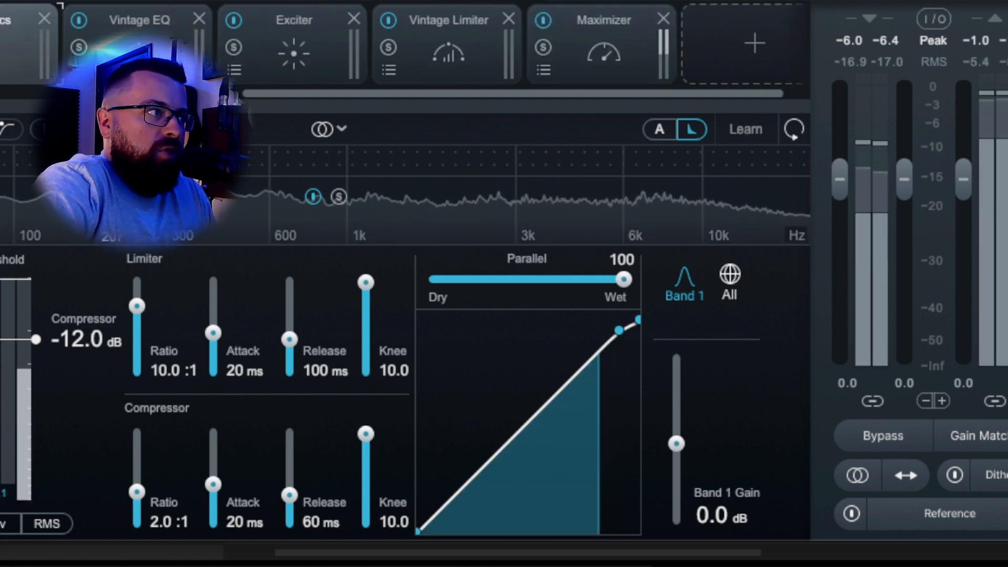
pyautogui.click(87, 162)
# Set the limiter and compressor thresholds of Dynamics Band 1 to -11.7 dB, checking the gain reduction during playback
pyautogui.click(53, 201)
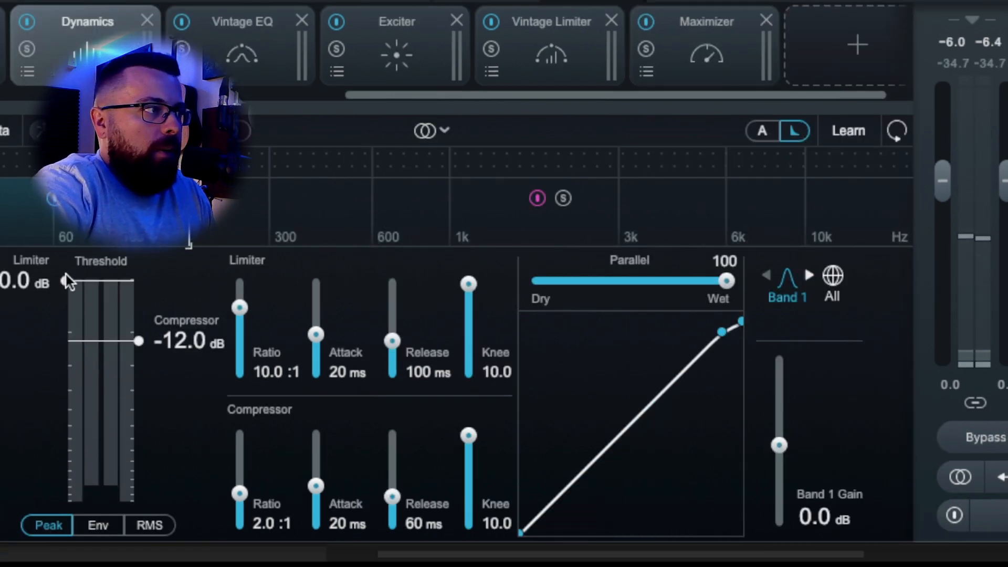
pyautogui.moveTo(66, 281); pyautogui.dragTo(68, 352)
pyautogui.press('space')
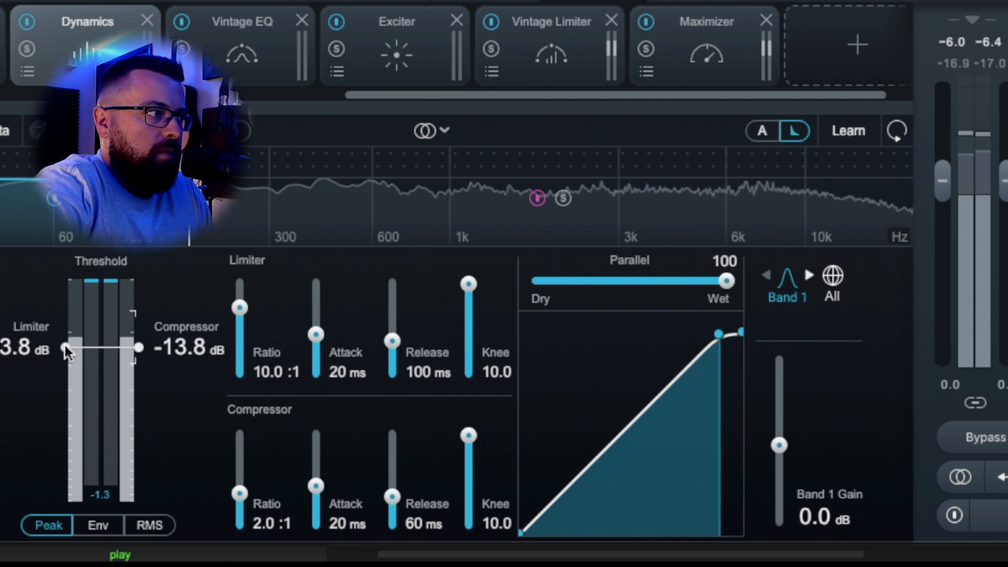
pyautogui.moveTo(138, 351); pyautogui.dragTo(147, 342)
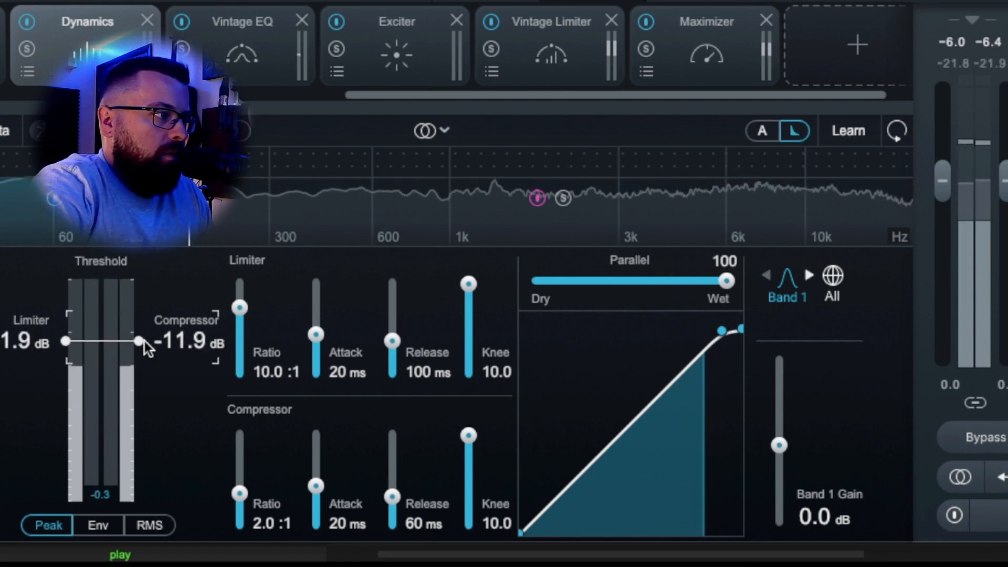
pyautogui.press('space')
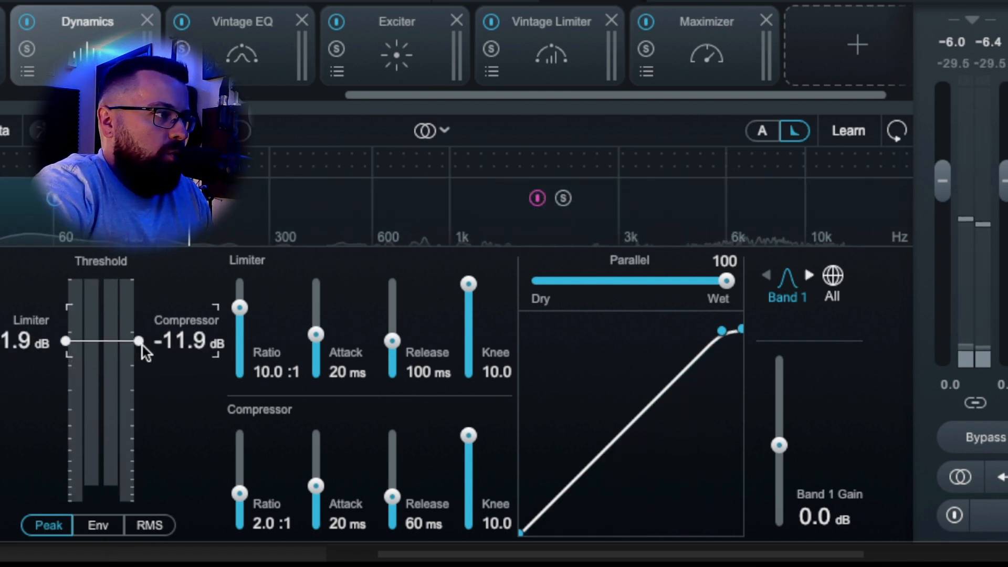
pyautogui.moveTo(139, 351); pyautogui.dragTo(139, 339)
pyautogui.moveTo(63, 340); pyautogui.dragTo(67, 349)
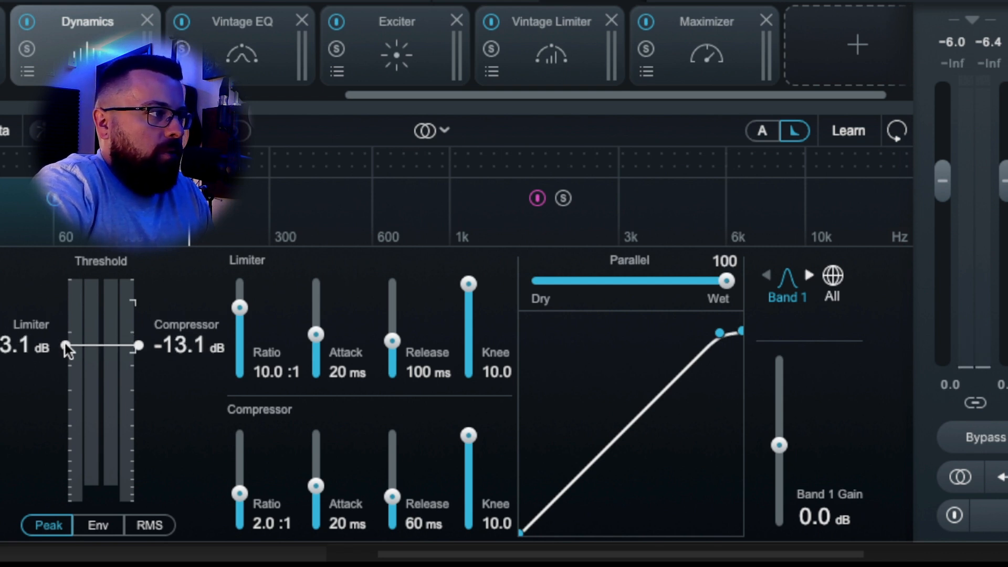
pyautogui.moveTo(139, 346); pyautogui.dragTo(142, 340)
pyautogui.press('space')
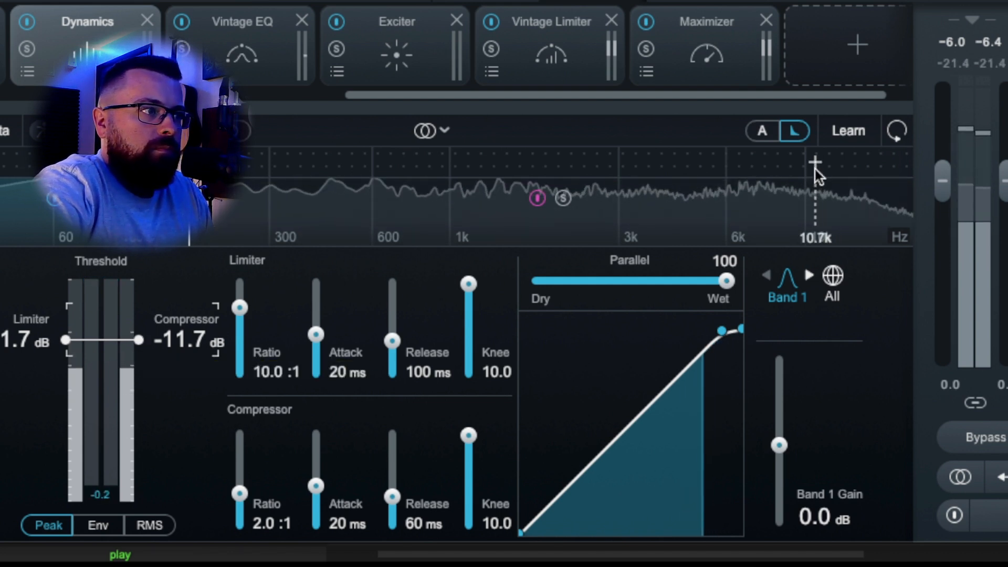
pyautogui.press('space')
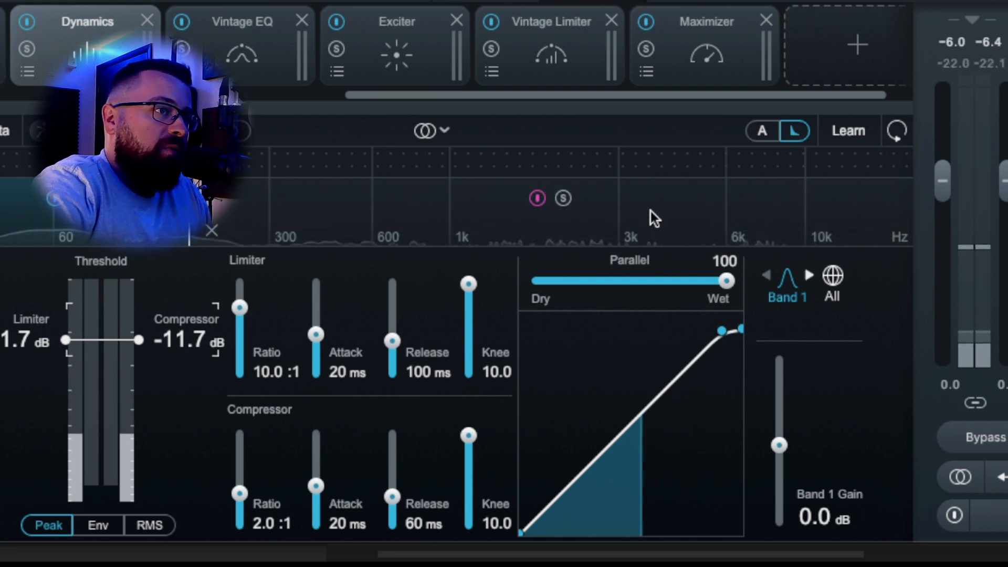
# Lower the compressor threshold of Dynamics Band 2 to -15.0 dB while the track plays
pyautogui.click(643, 191)
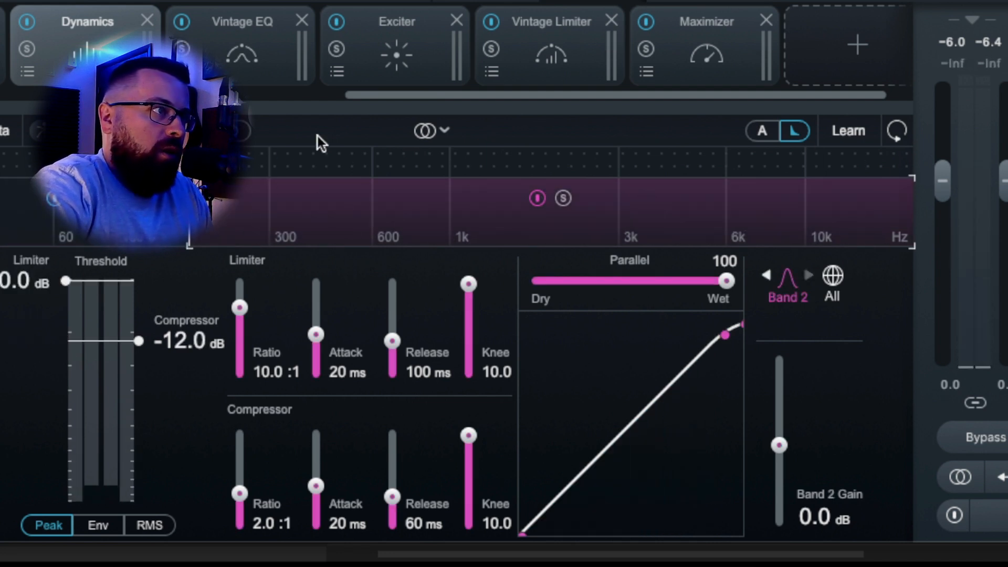
pyautogui.press('space')
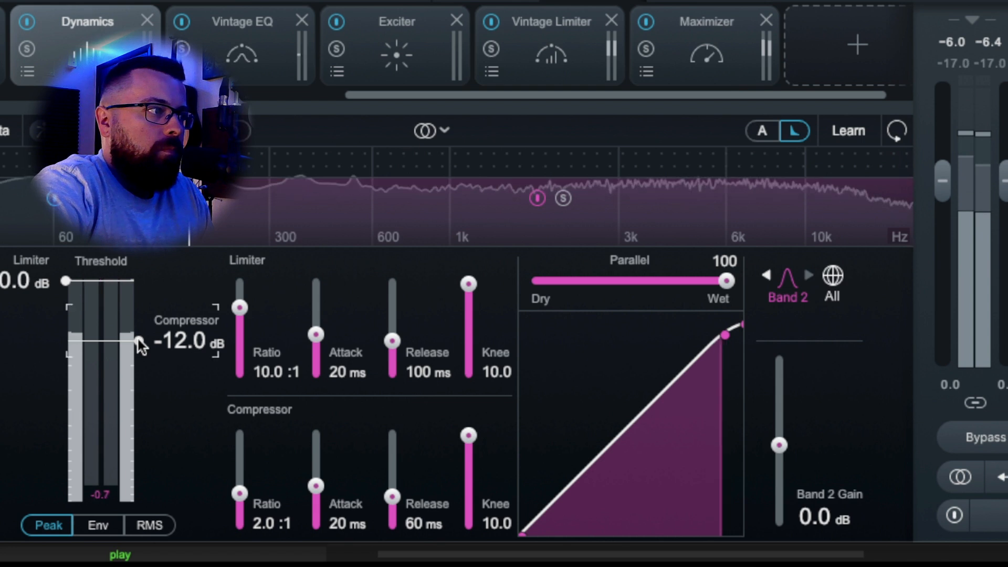
pyautogui.moveTo(137, 339); pyautogui.dragTo(146, 350)
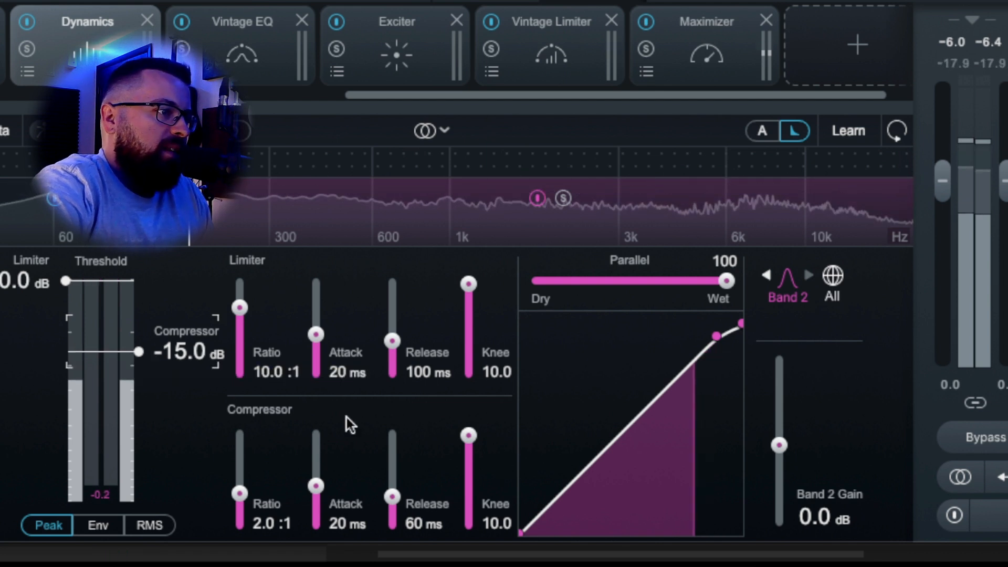
# Add an Imager module and move it ahead of the Exciter in the chain
pyautogui.click(792, 39)
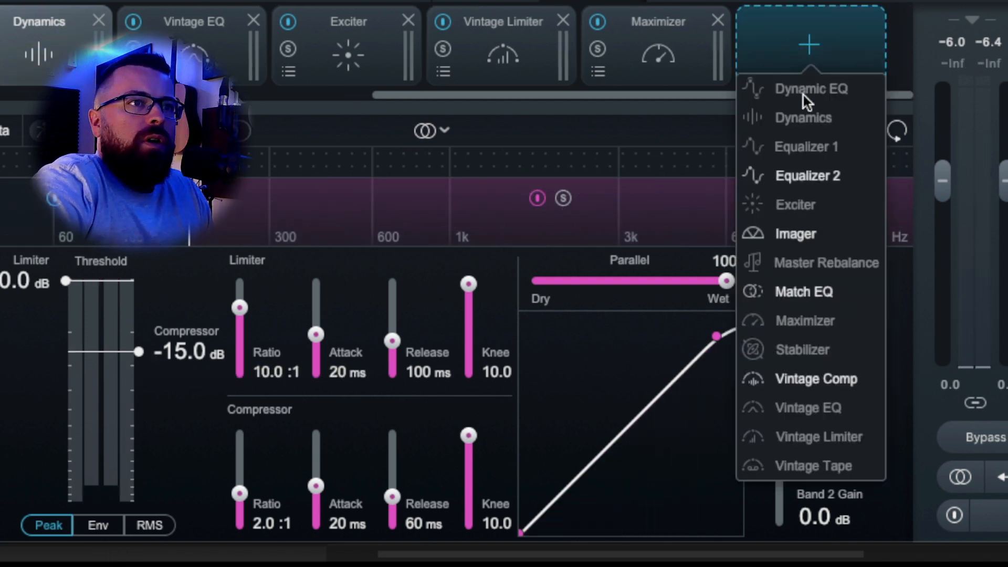
pyautogui.click(797, 236)
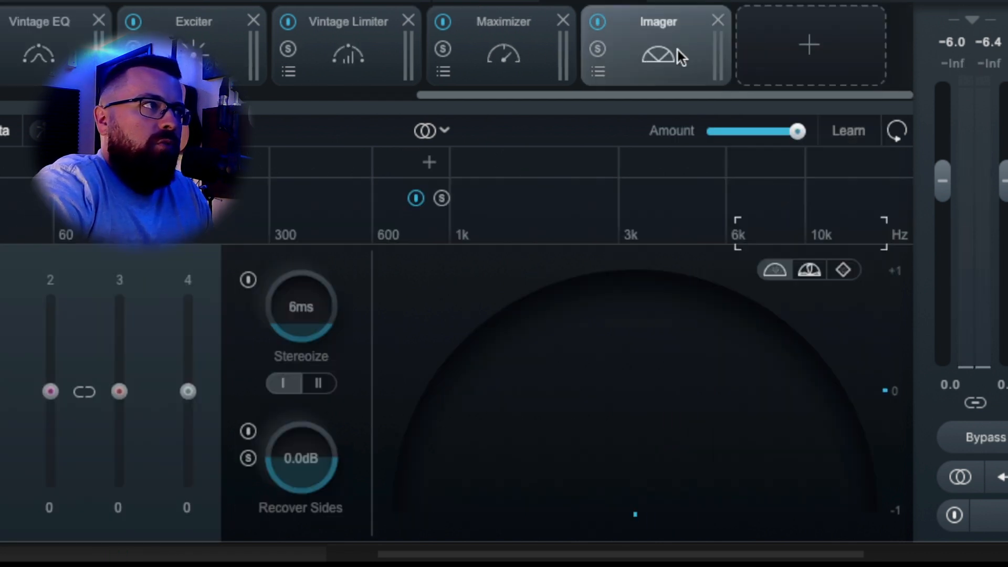
pyautogui.moveTo(678, 50); pyautogui.dragTo(246, 52)
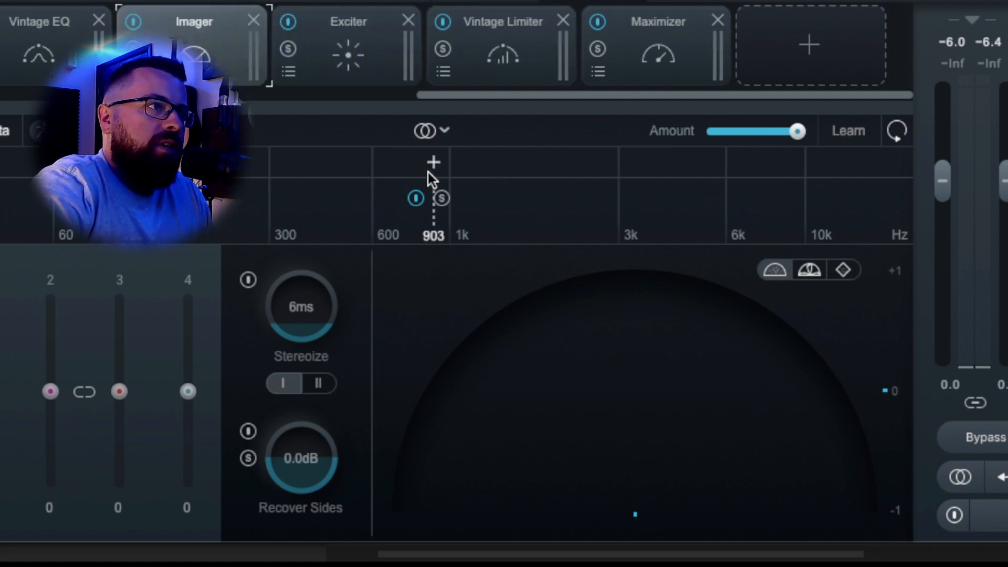
# Split the Imager into four bands and set the second band's stereo width to 14
pyautogui.click(405, 163)
pyautogui.click(719, 163)
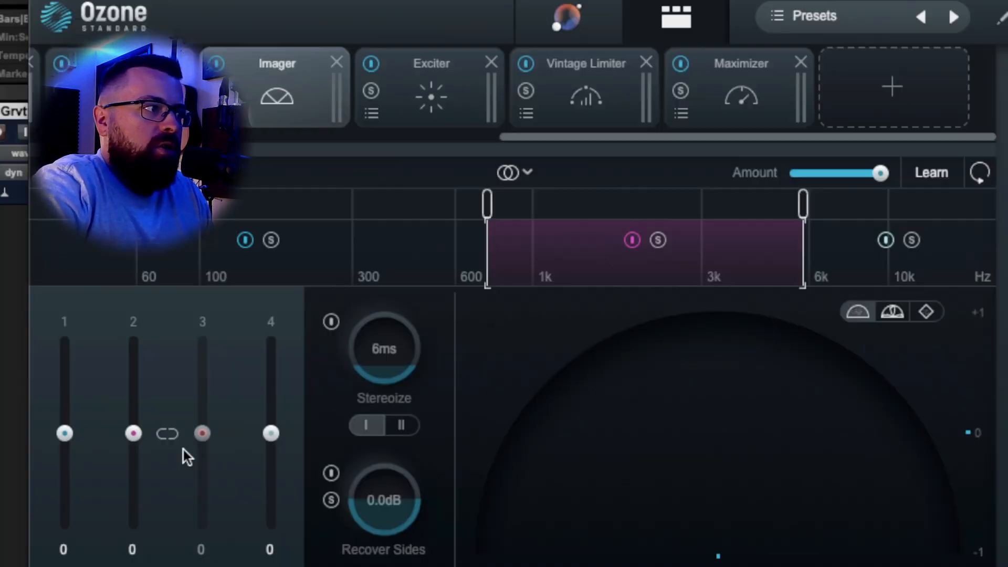
pyautogui.moveTo(183, 449); pyautogui.dragTo(149, 338)
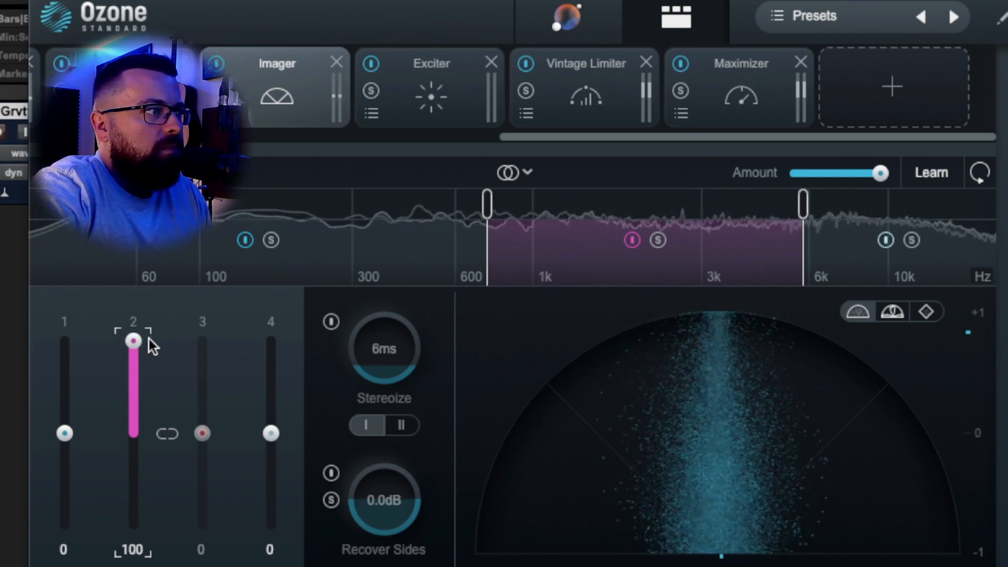
pyautogui.moveTo(153, 347); pyautogui.dragTo(135, 417)
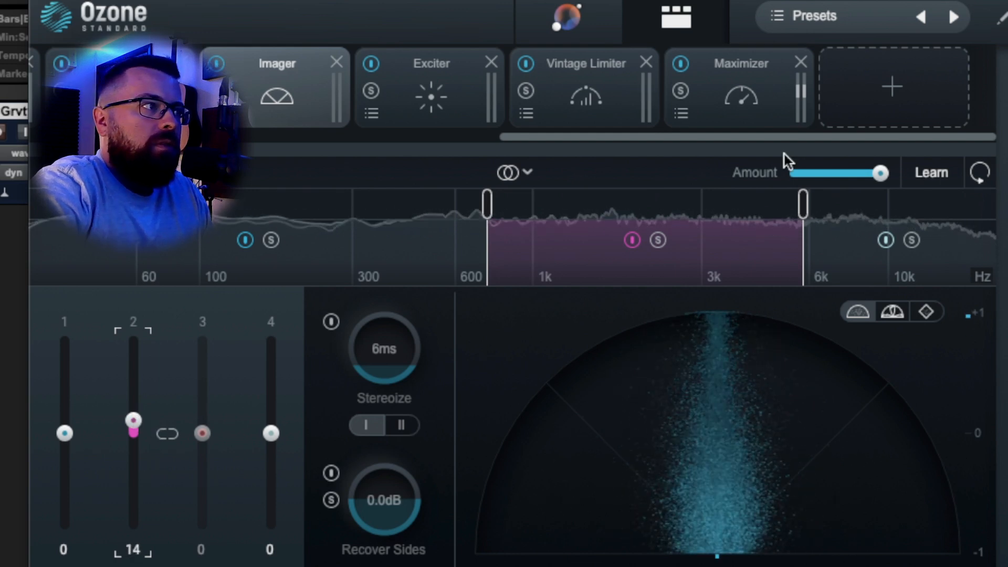
pyautogui.click(237, 205)
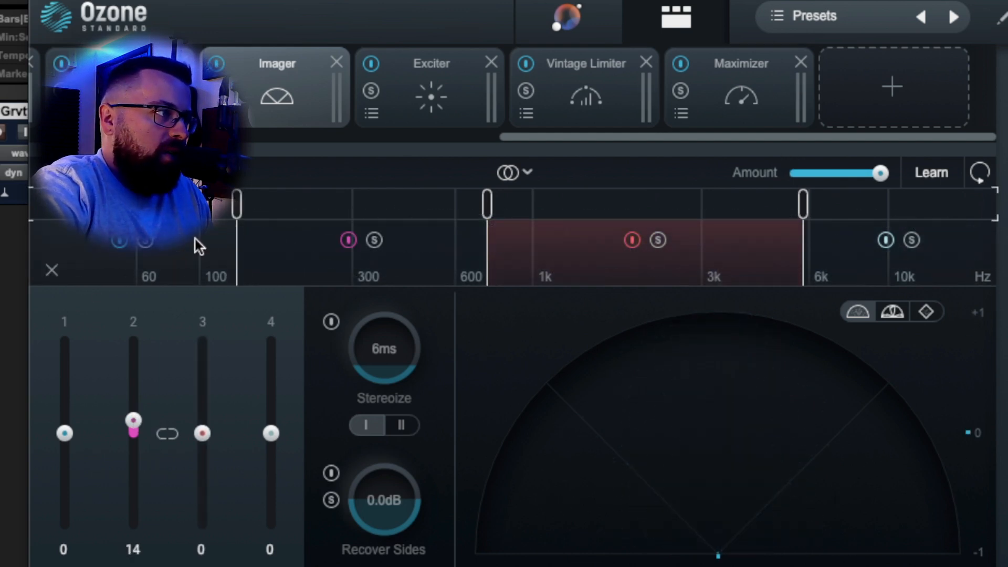
pyautogui.moveTo(63, 434); pyautogui.dragTo(115, 443)
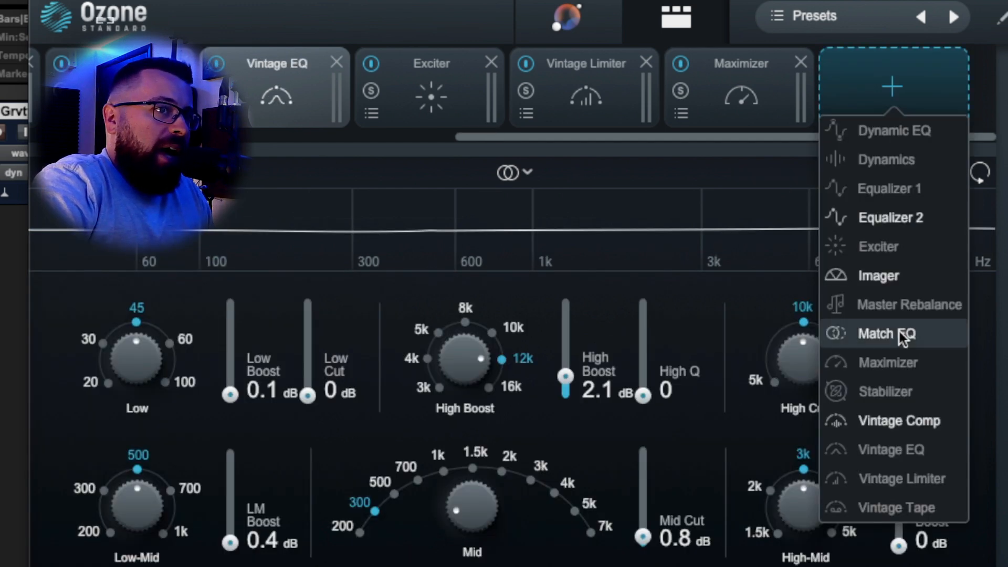
# Add a Match EQ module and move it ahead of the Exciter in the chain
pyautogui.click(901, 337)
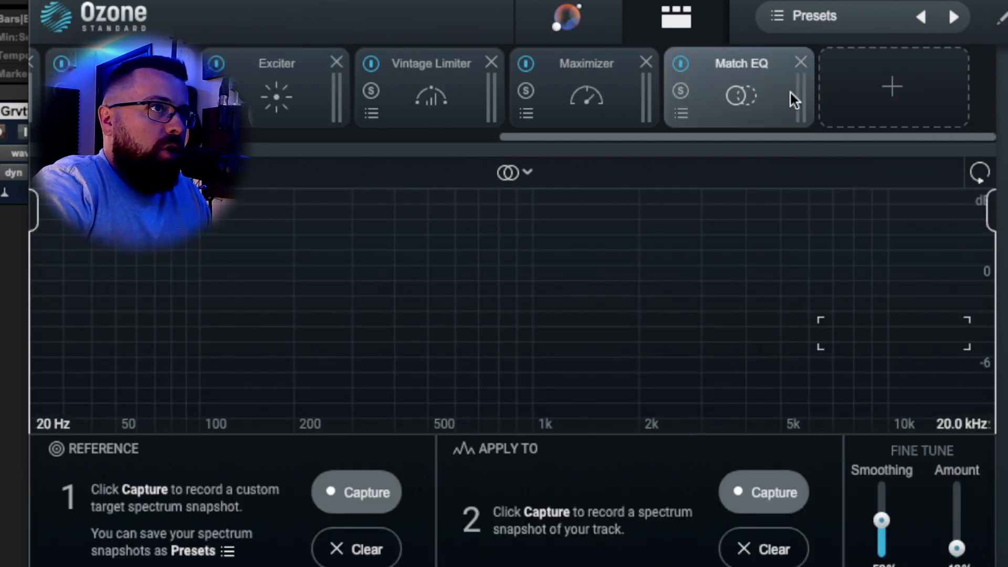
pyautogui.moveTo(771, 85); pyautogui.dragTo(158, 90)
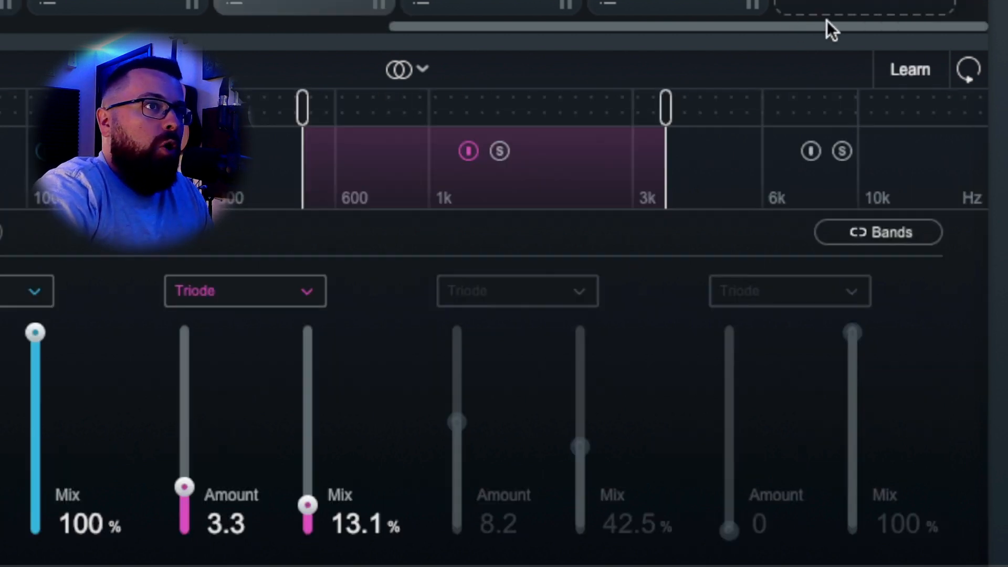
pyautogui.moveTo(826, 20); pyautogui.dragTo(212, 14)
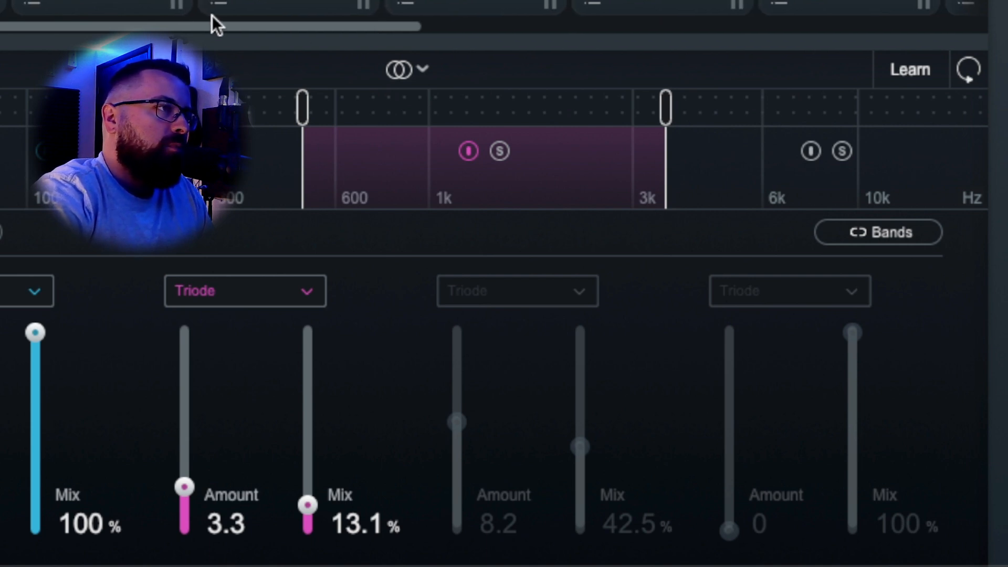
pyautogui.moveTo(387, 27); pyautogui.dragTo(1003, 38)
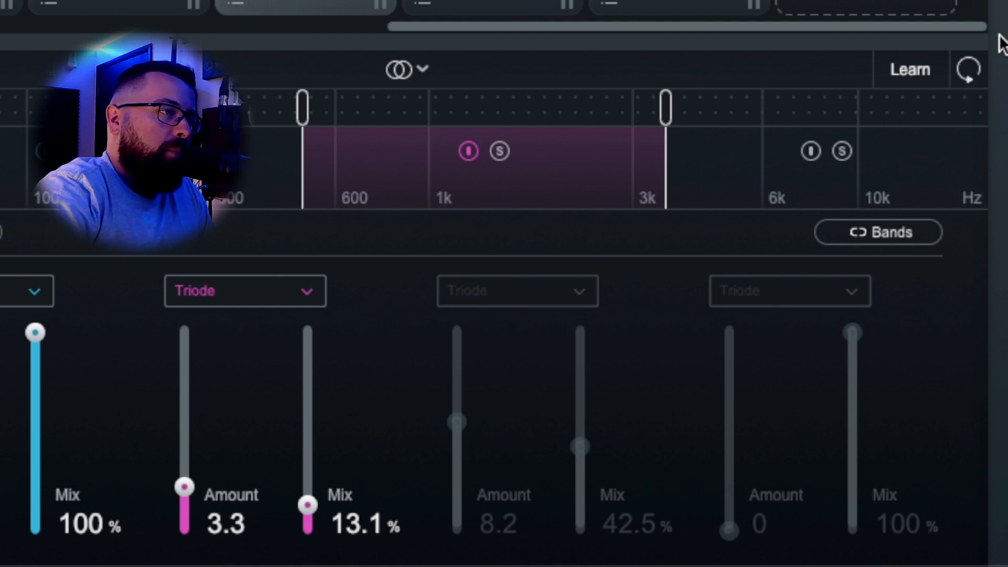